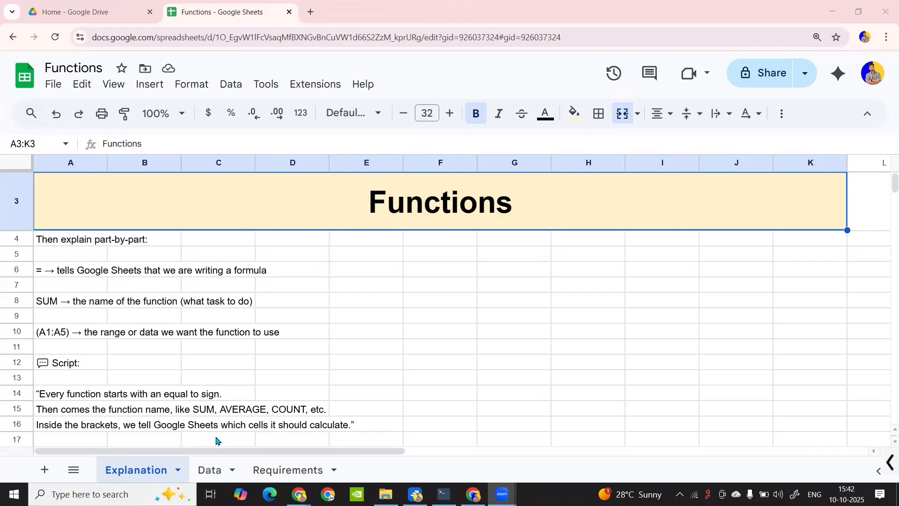
On the Data sheet, clear the existing Revenue values from cells G2:G16
click(210, 461)
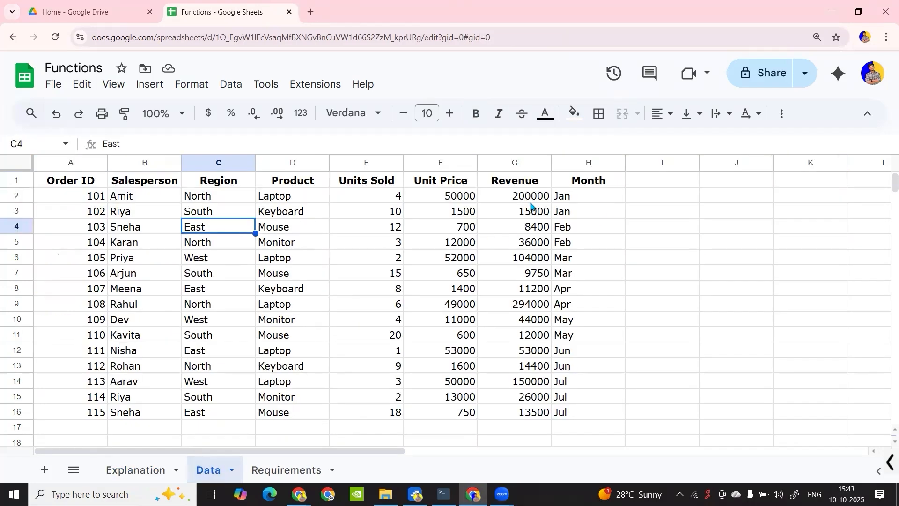
click(525, 201)
drag(525, 201, 535, 423)
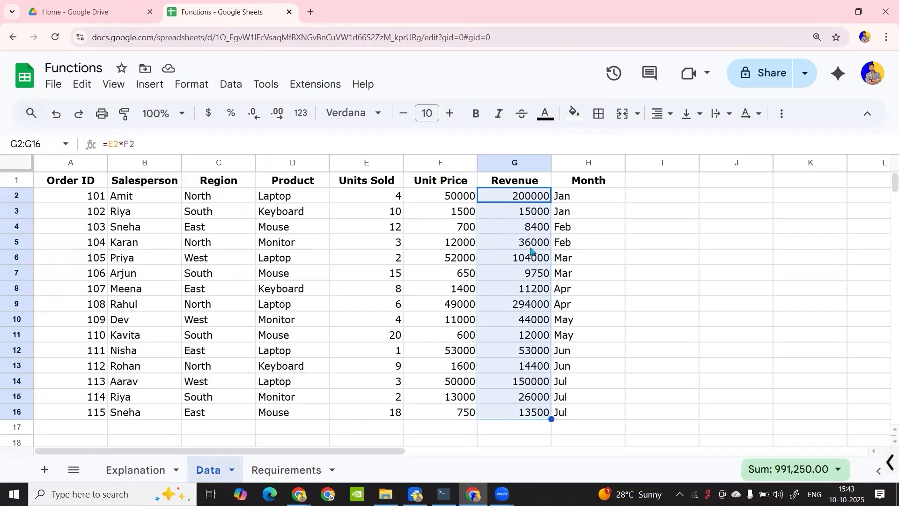
key(Delete)
Calculate the first order's revenue in G2 with =E2*F2 and fill the formula down to G16
click(372, 201)
click(448, 199)
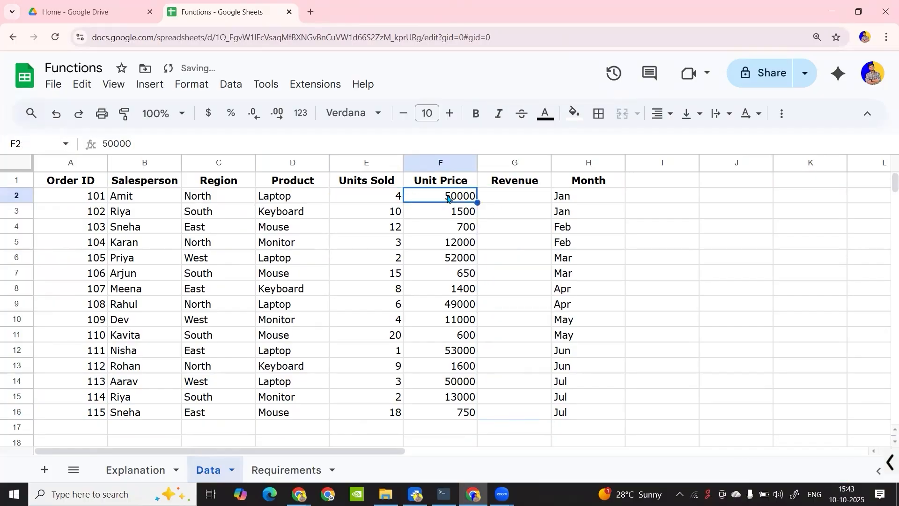
click(508, 196)
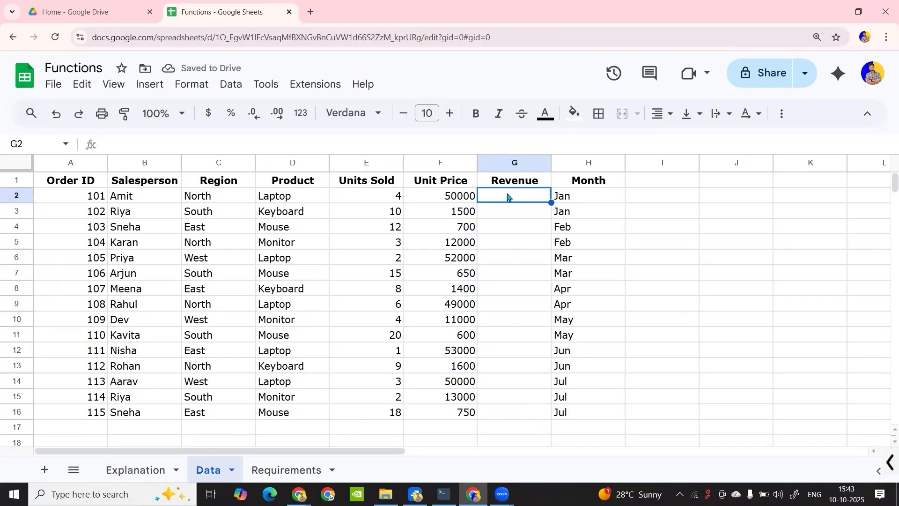
text(=)
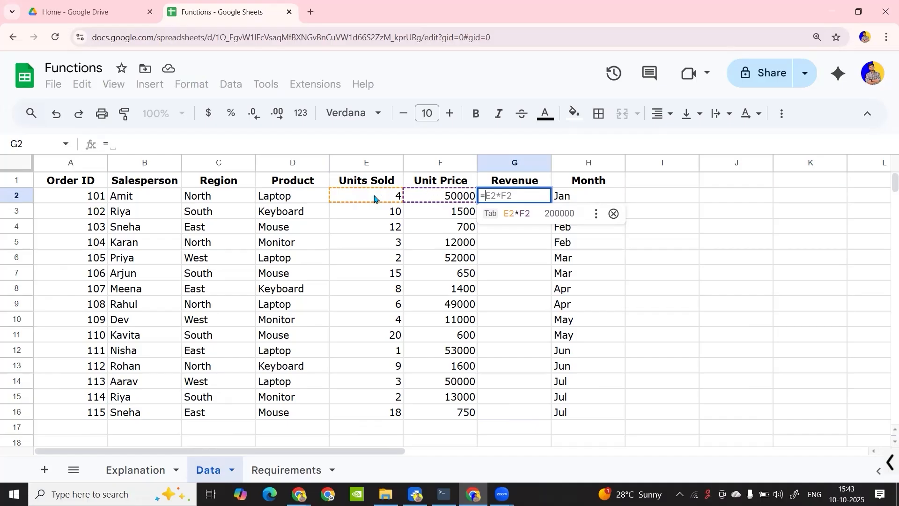
click(516, 214)
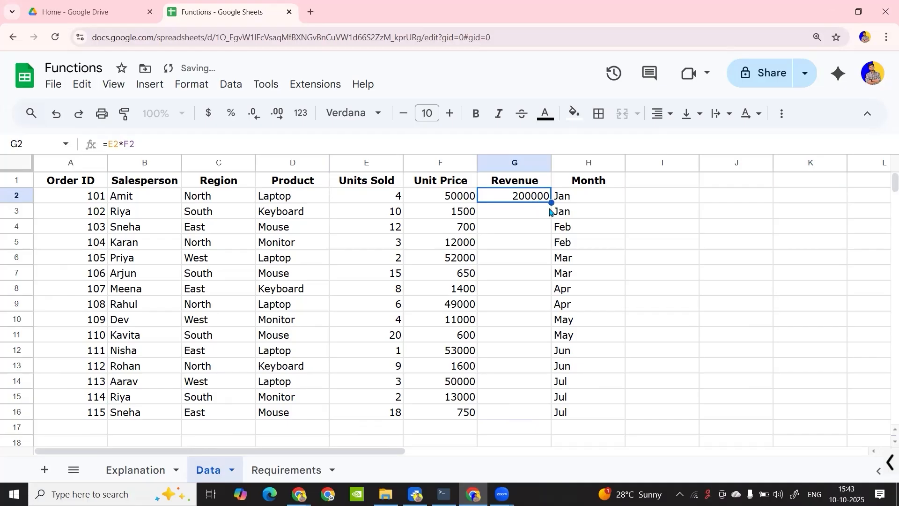
drag(551, 203, 536, 412)
click(525, 246)
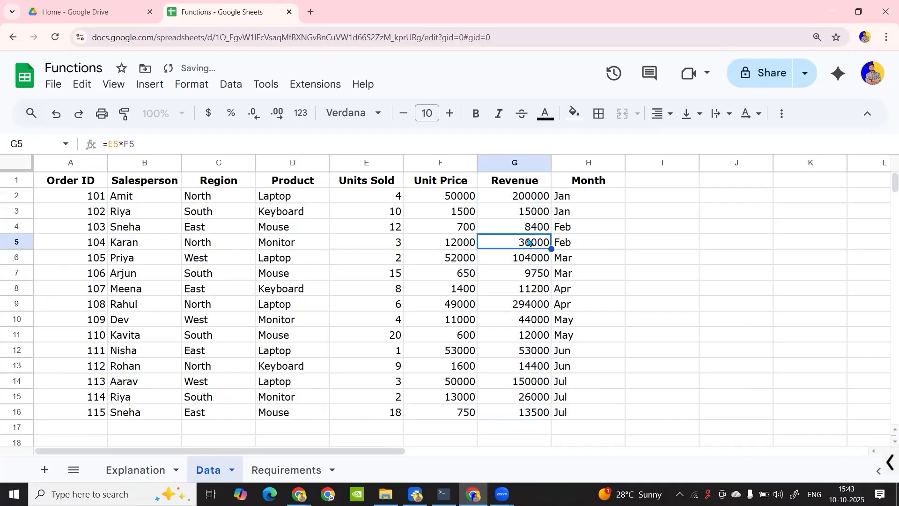
Add the first three revenue values in cell I3 with the formula =G2+G3+G4
click(676, 211)
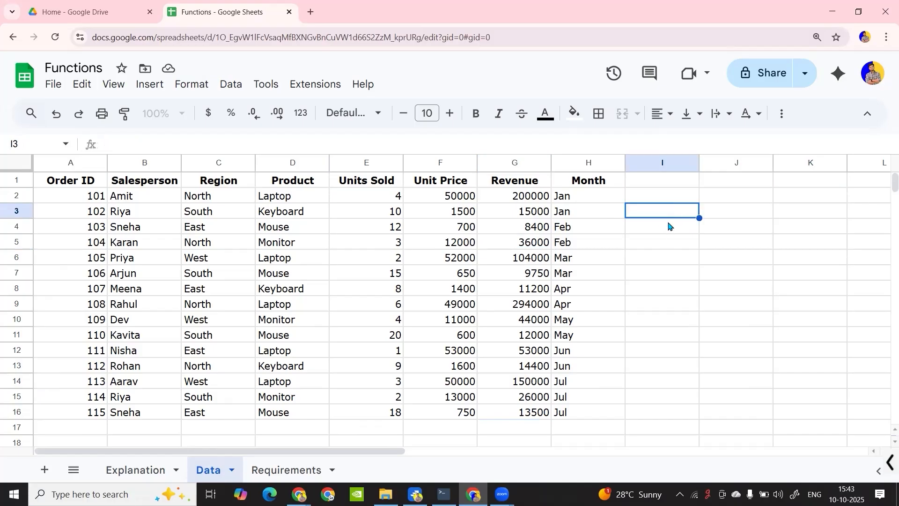
text(=)
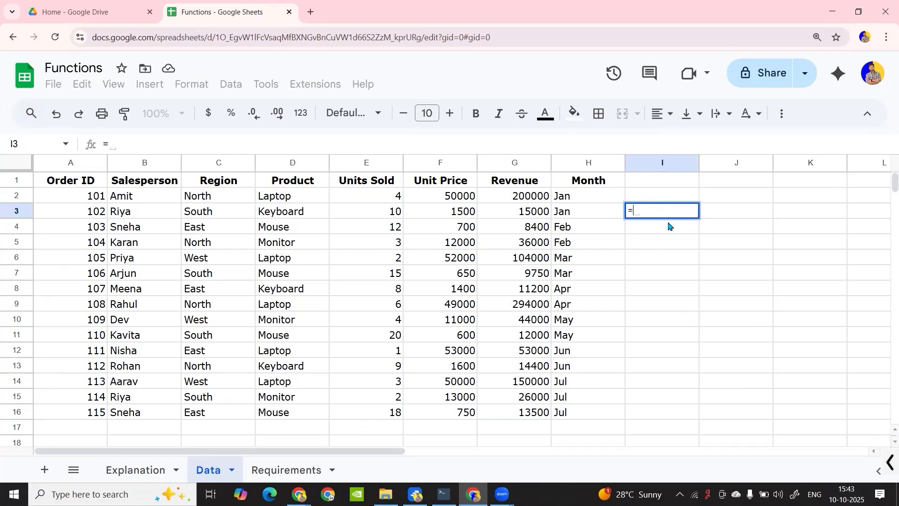
click(524, 198)
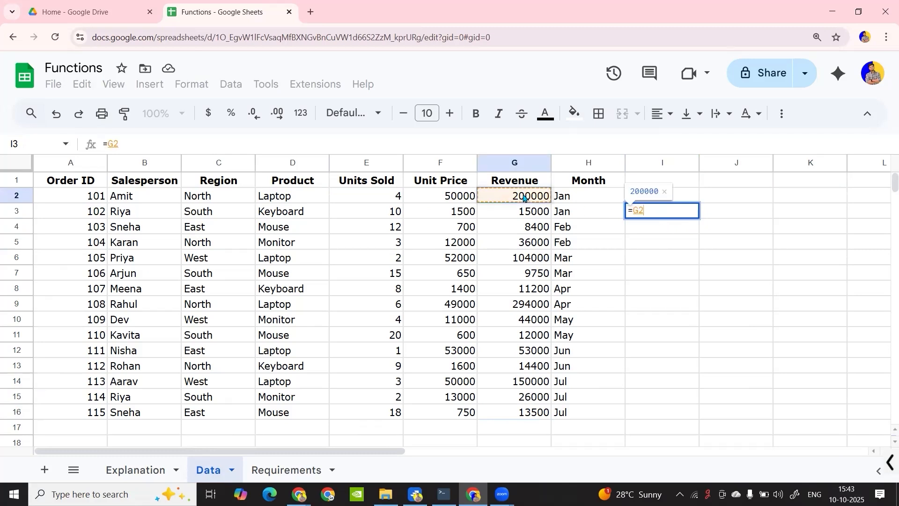
text(+)
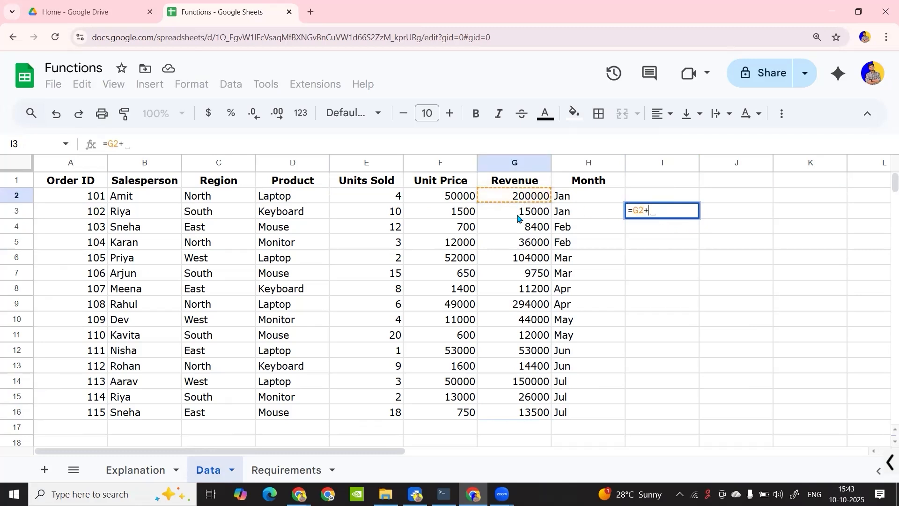
click(521, 215)
text(+)
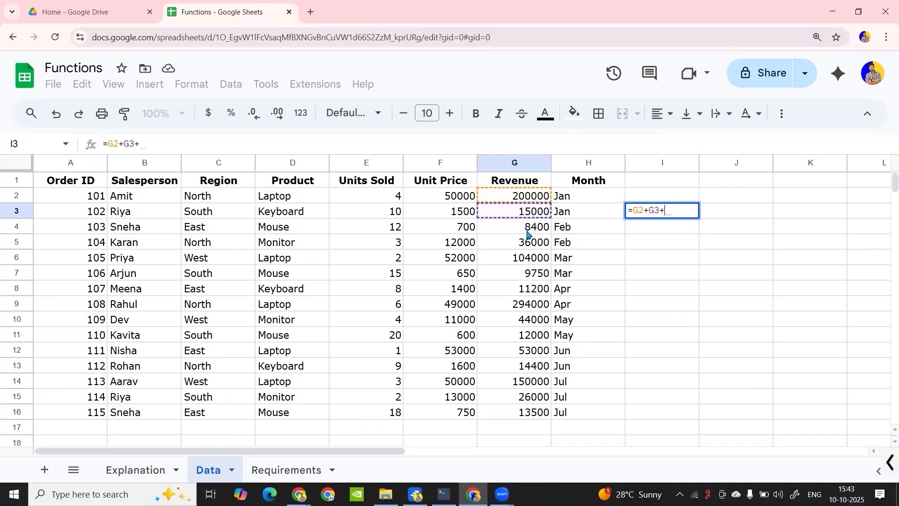
click(526, 230)
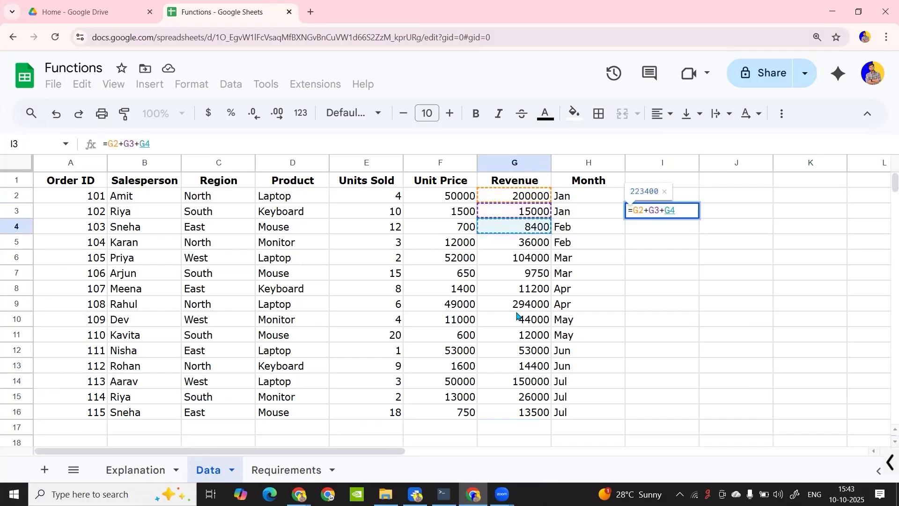
key(Return)
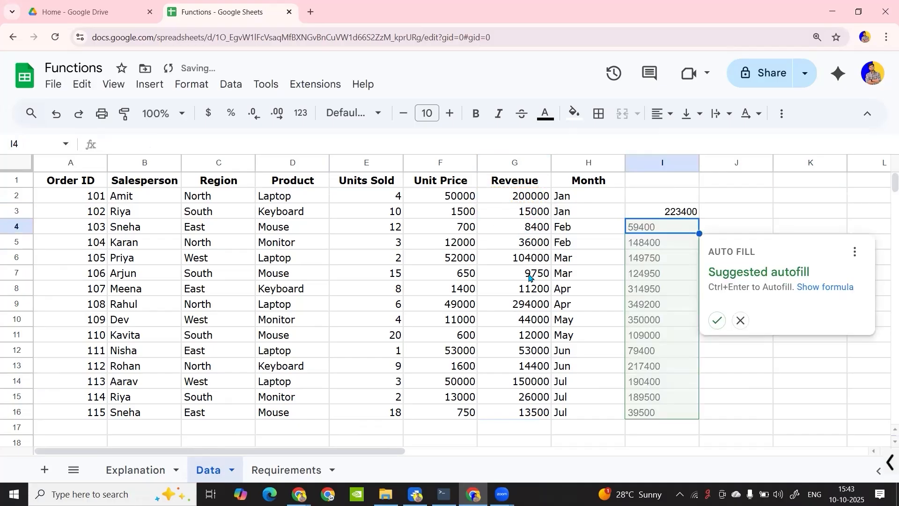
Dismiss the autofill suggestion and delete the addition formula from cell I3
click(771, 213)
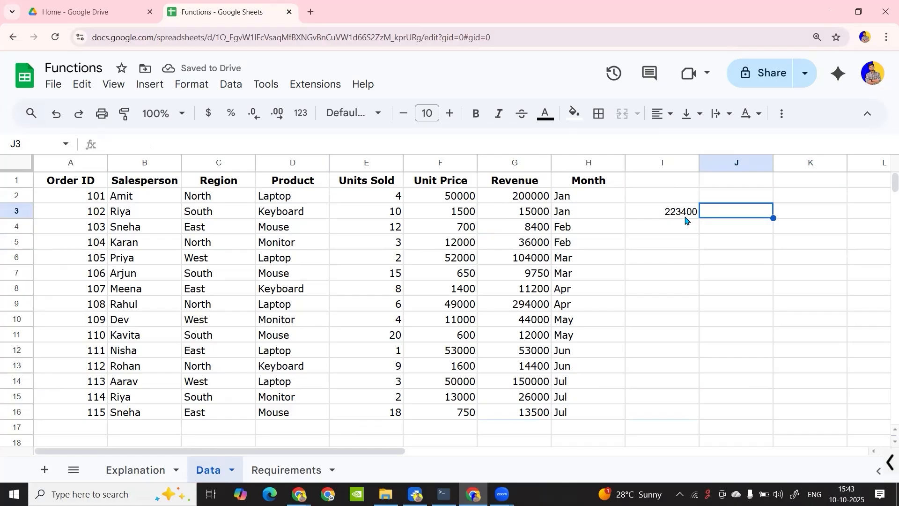
click(686, 220)
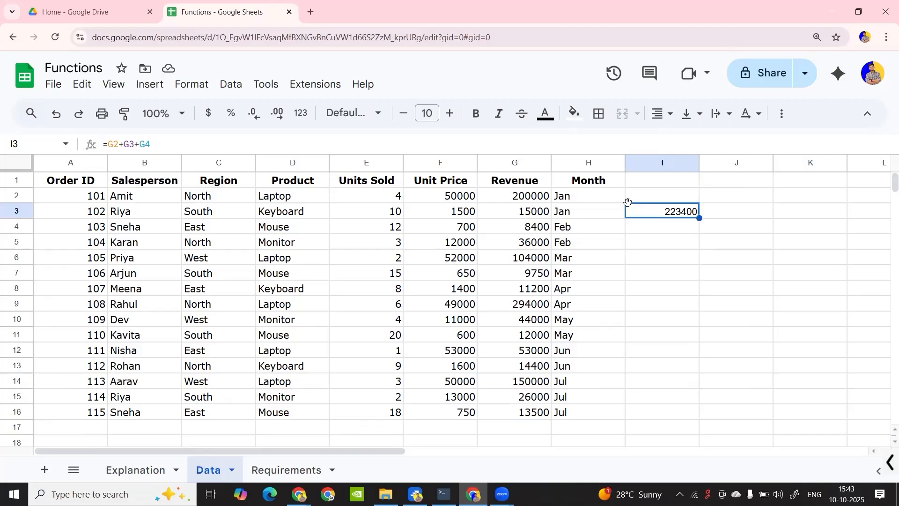
key(Delete)
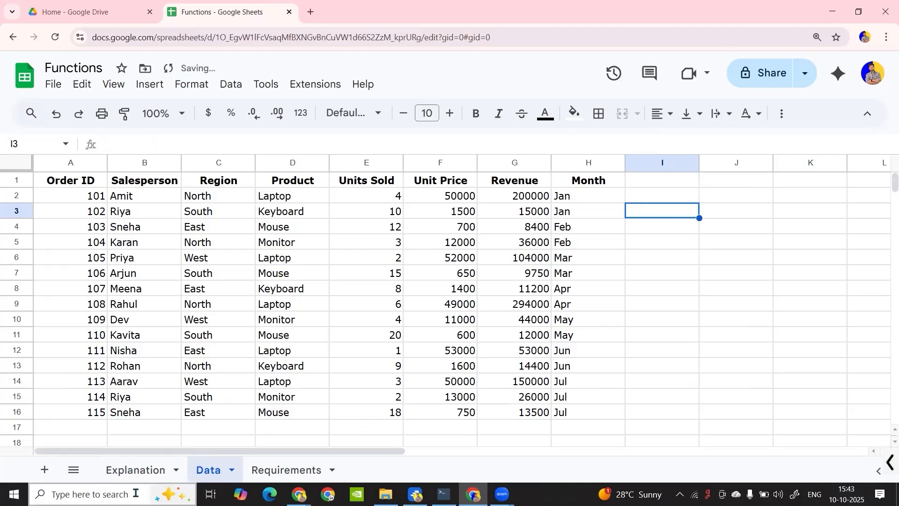
On the Explanation sheet, undo the recent edits that moved the Definition text above the Functions heading
click(142, 474)
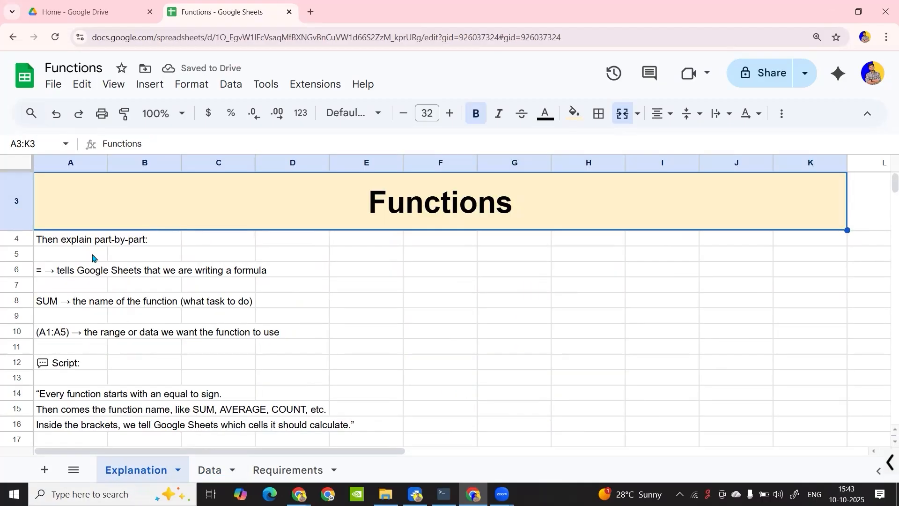
scroll(110, 334, down, 3)
scroll(109, 337, up, 3)
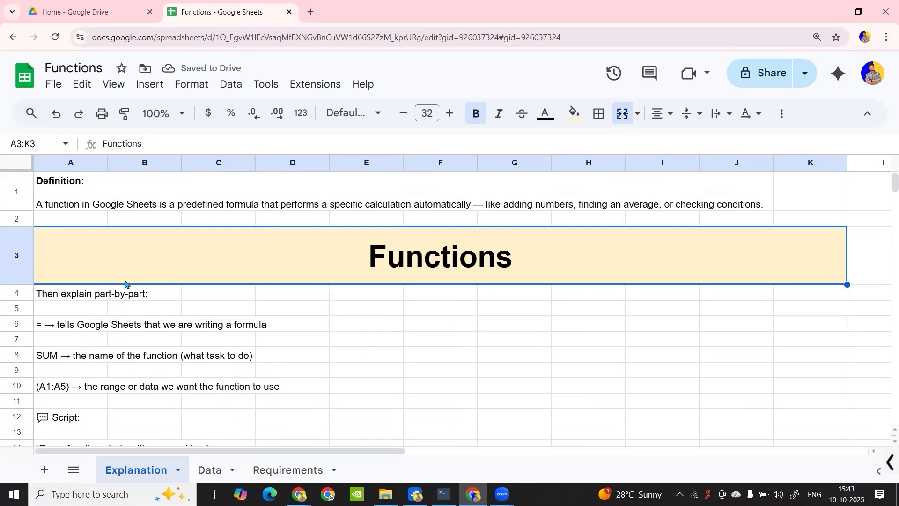
click(96, 204)
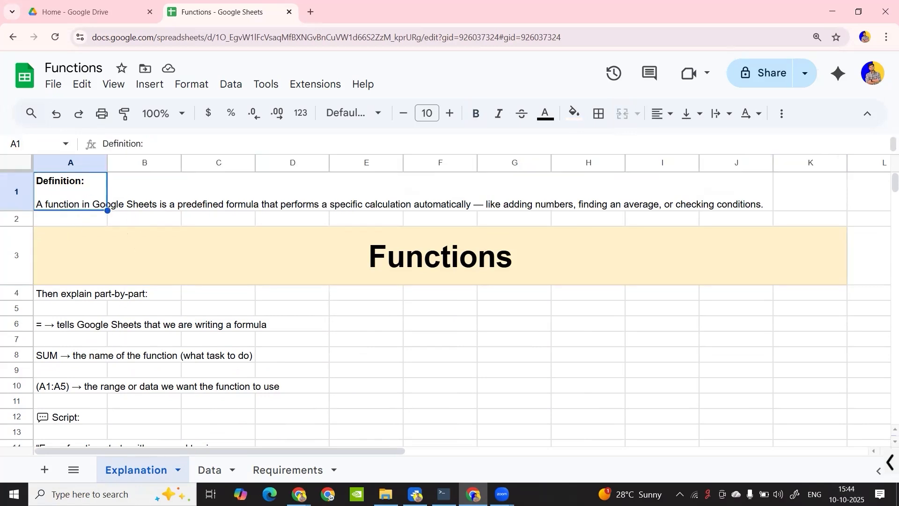
click(23, 257)
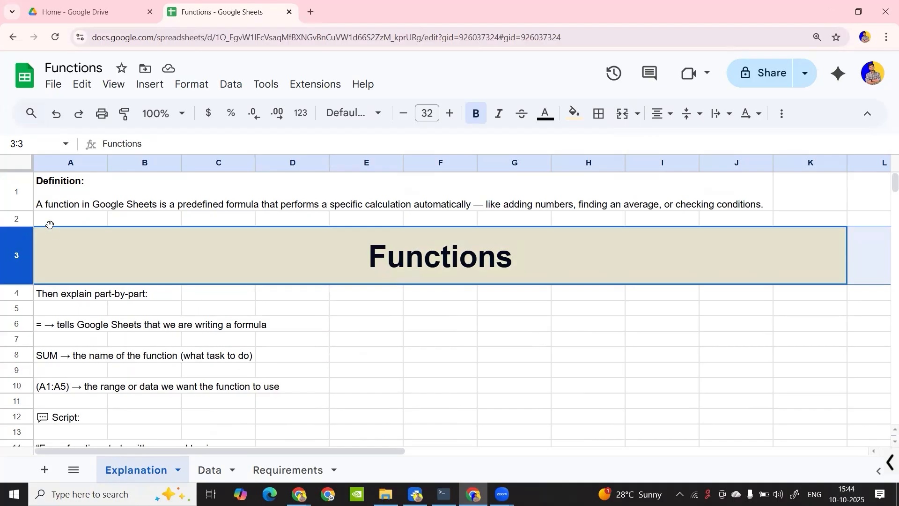
key(ctrl+z)
key(ctrl+z)
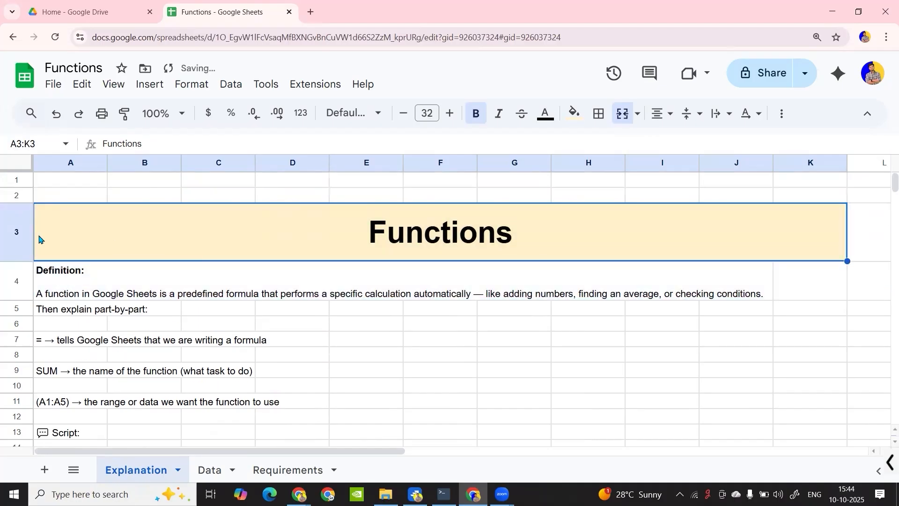
Delete the empty rows 1 and 2 above the Functions heading
drag(20, 180, 22, 191)
right_click(21, 191)
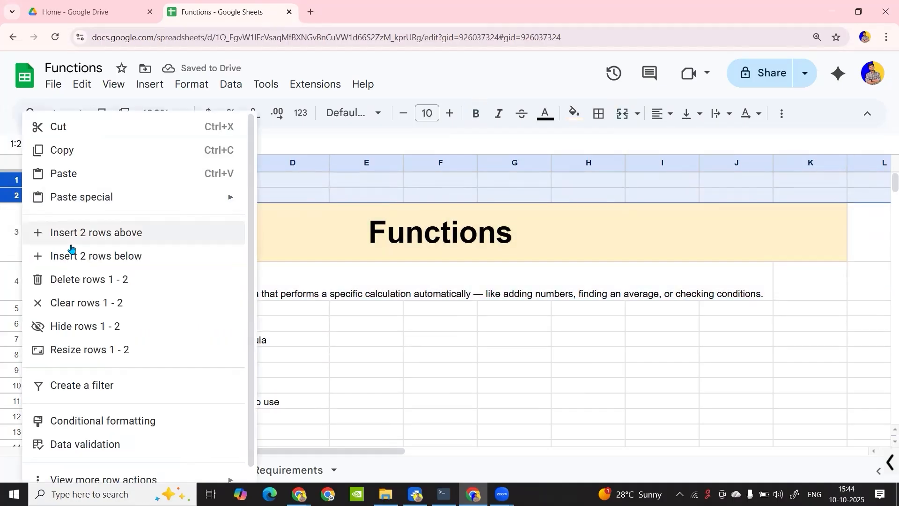
click(77, 281)
click(154, 256)
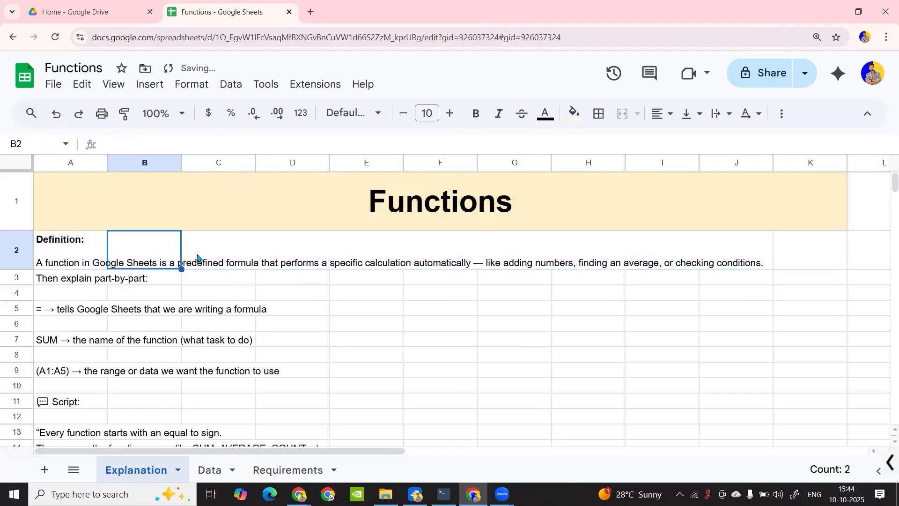
click(309, 342)
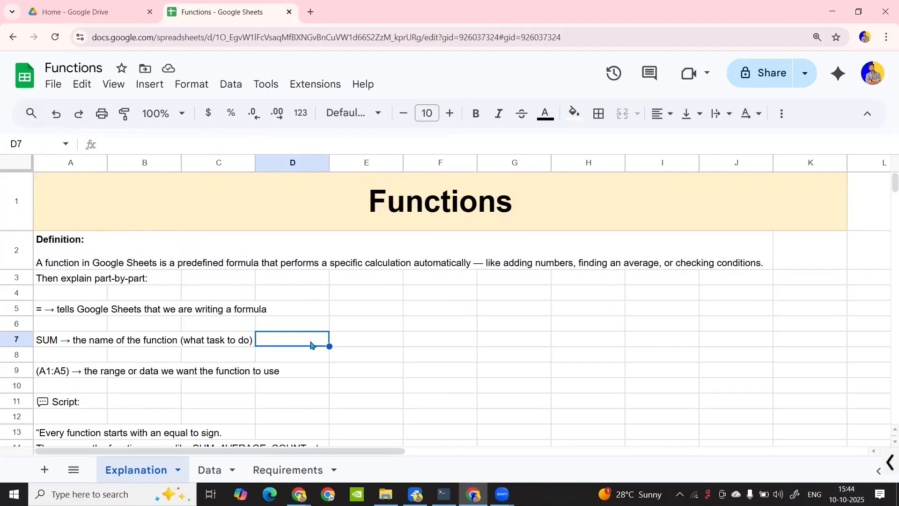
Sketch a bracketed line, an arc and a box in red ink over the empty cells, and clear the ink
key(ctrl+alt+g)
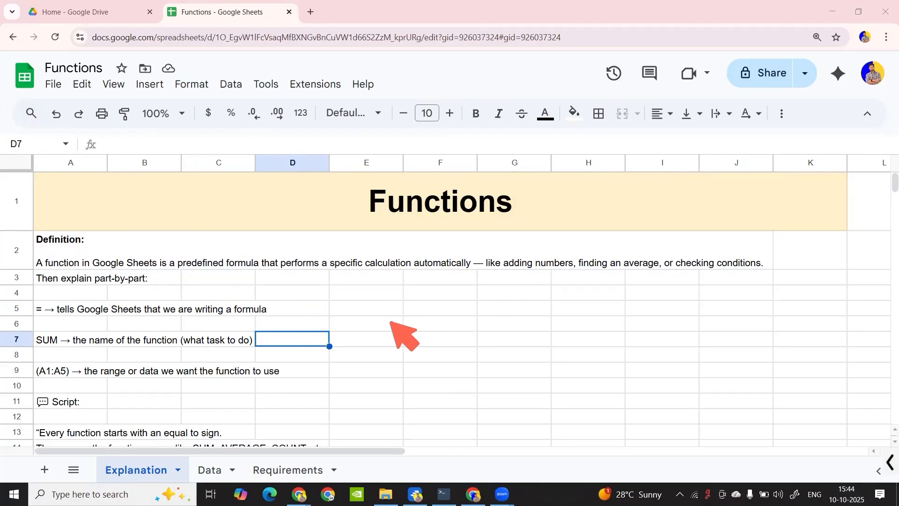
mouse_move(392, 318)
mouse_down()
mouse_move(394, 331)
mouse_move(395, 322)
mouse_move(595, 330)
mouse_move(600, 319)
mouse_move(609, 326)
mouse_up()
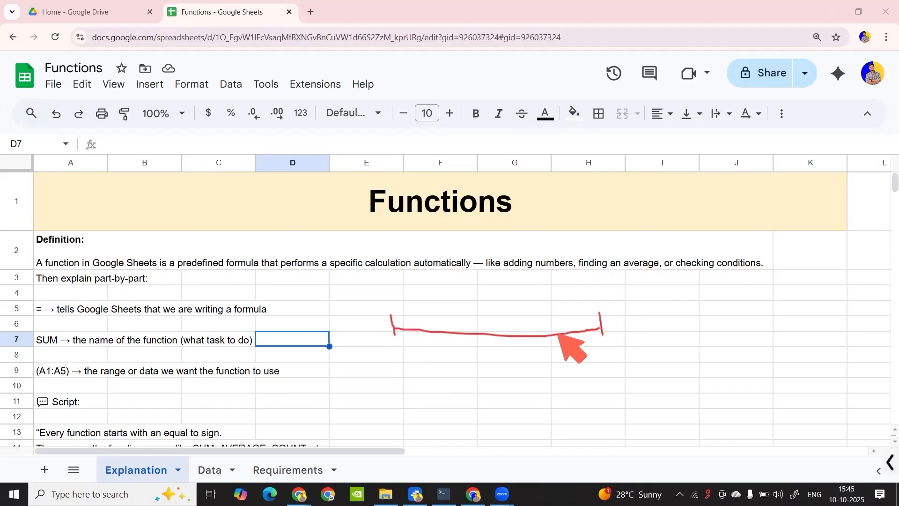
mouse_move(390, 302)
mouse_down()
mouse_move(511, 286)
mouse_move(594, 307)
mouse_up()
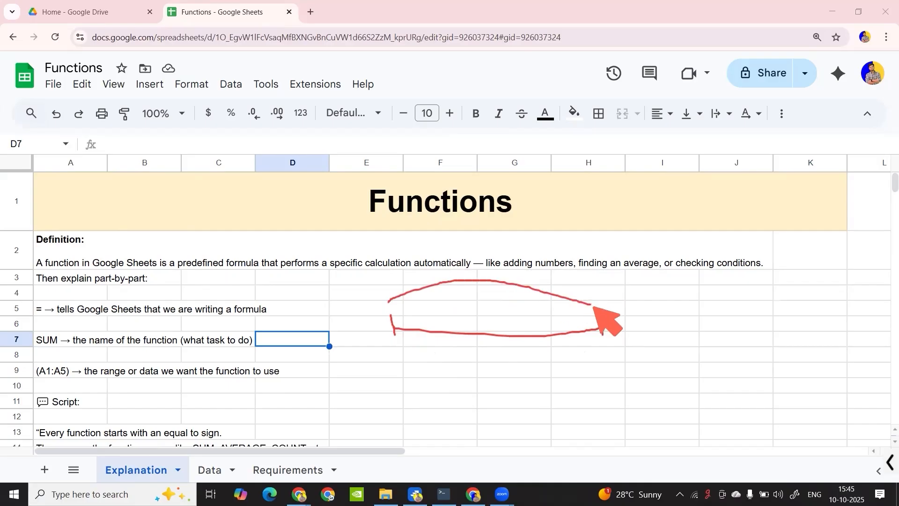
mouse_move(440, 380)
mouse_down()
mouse_move(473, 408)
mouse_move(487, 368)
mouse_move(432, 379)
mouse_up()
drag(434, 348, 438, 358)
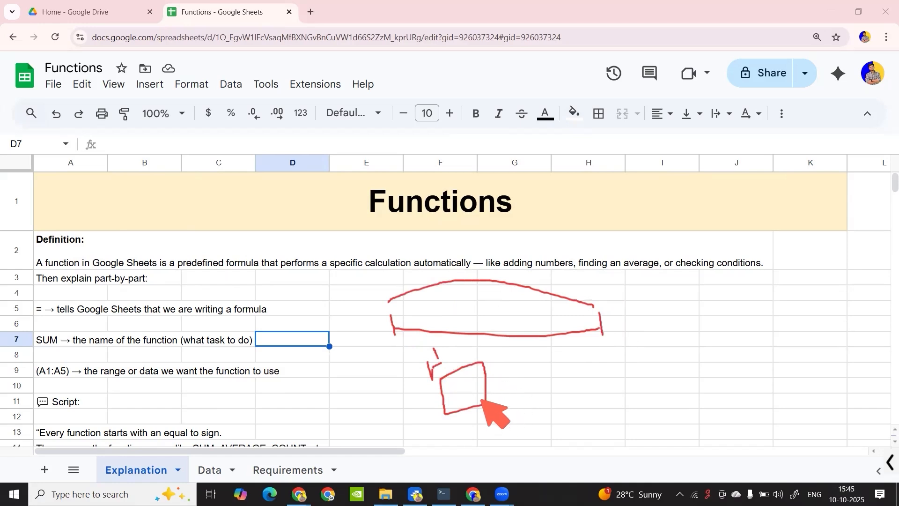
key(Delete)
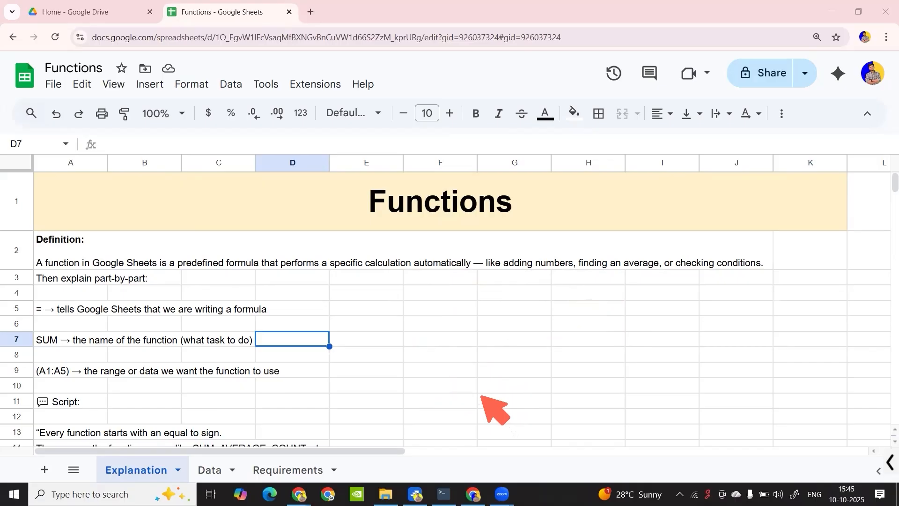
Sketch a bracketed list of short lines in red ink over the empty cells, and close the ink mode
mouse_move(413, 309)
mouse_down()
mouse_move(434, 308)
mouse_move(457, 347)
mouse_move(450, 365)
mouse_up()
drag(417, 380, 432, 376)
mouse_move(408, 305)
mouse_down()
mouse_move(396, 394)
mouse_move(434, 409)
mouse_up()
mouse_move(466, 298)
mouse_down()
mouse_move(481, 304)
mouse_move(485, 439)
mouse_move(472, 435)
mouse_up()
drag(510, 359, 528, 344)
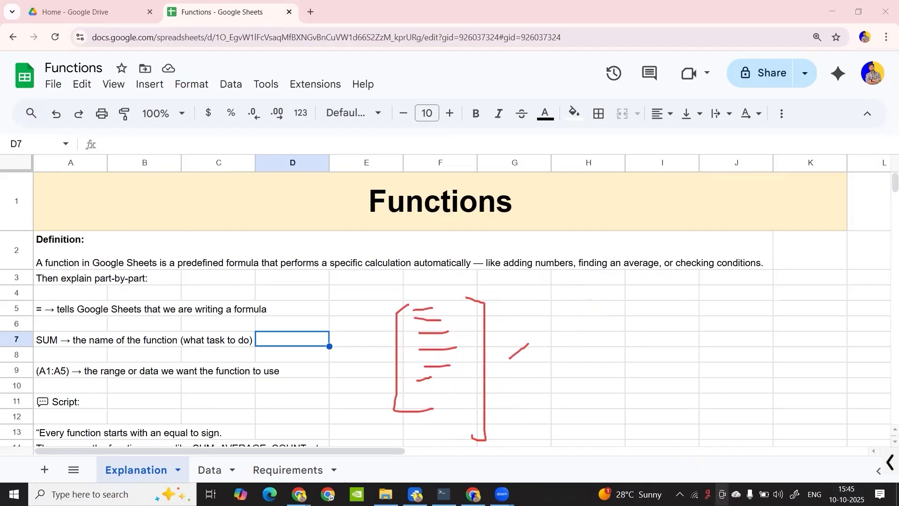
click(708, 494)
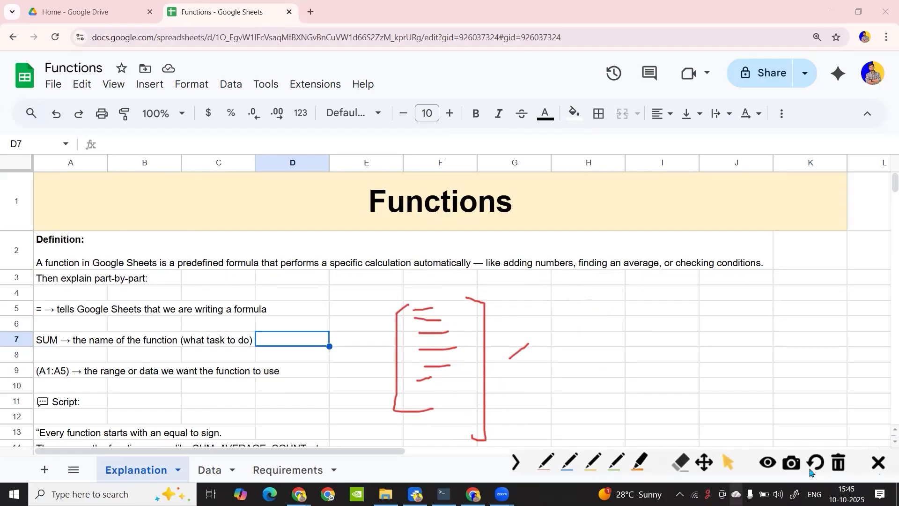
click(880, 463)
Exit the running gInk annotation tool and launch gInk.exe again from the Windows search
right_click(708, 494)
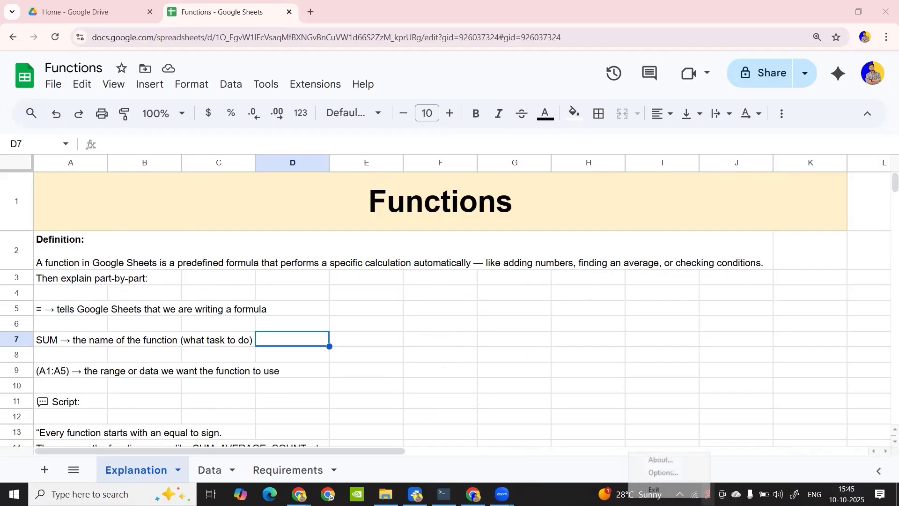
click(691, 490)
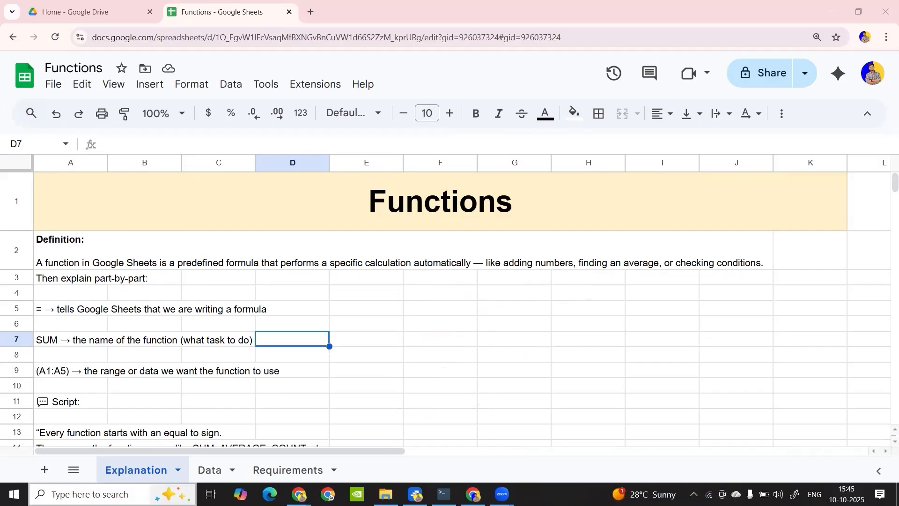
click(89, 490)
text(gin)
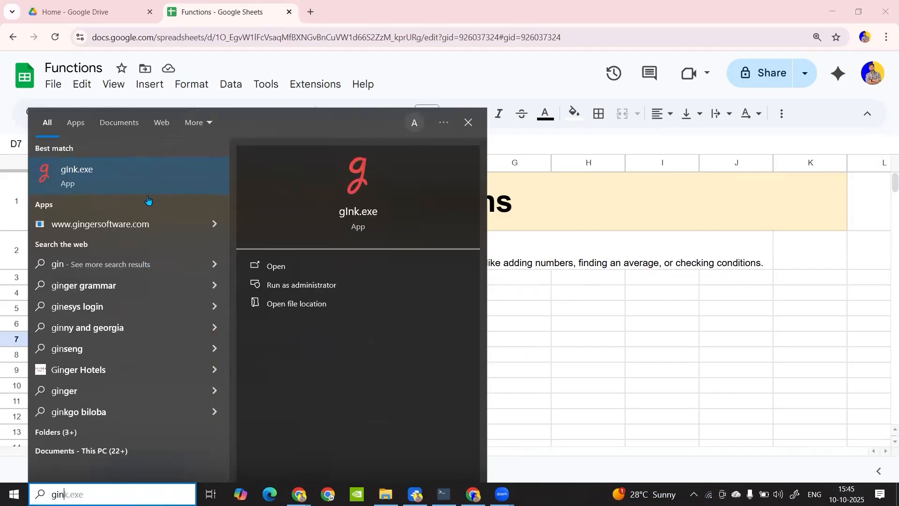
click(148, 188)
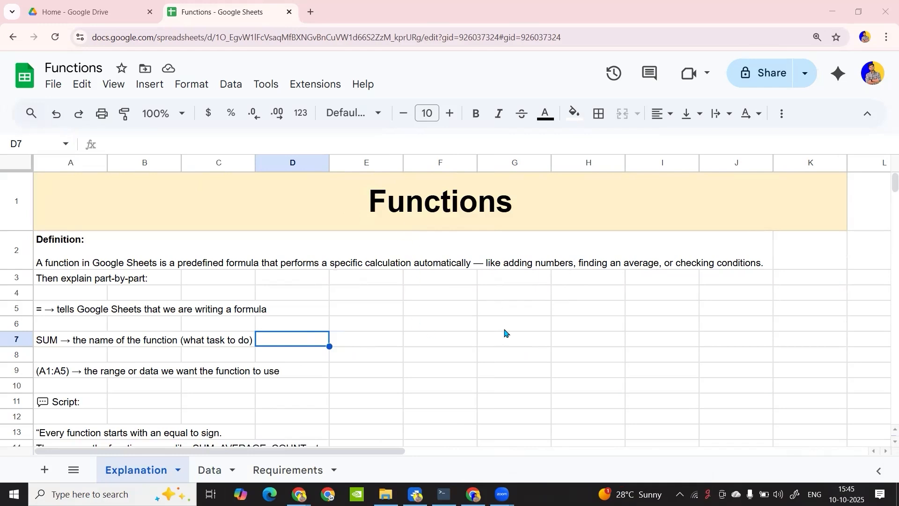
key(ctrl+alt+g)
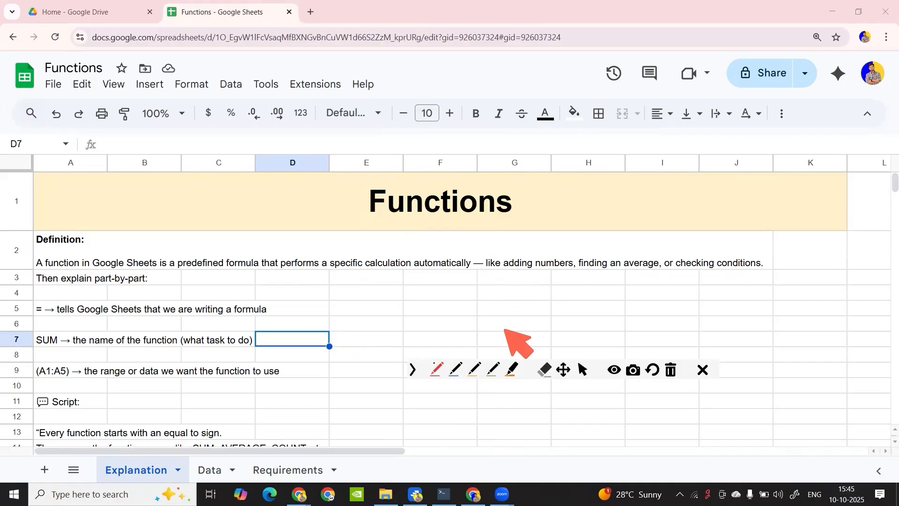
key(ctrl+alt+g)
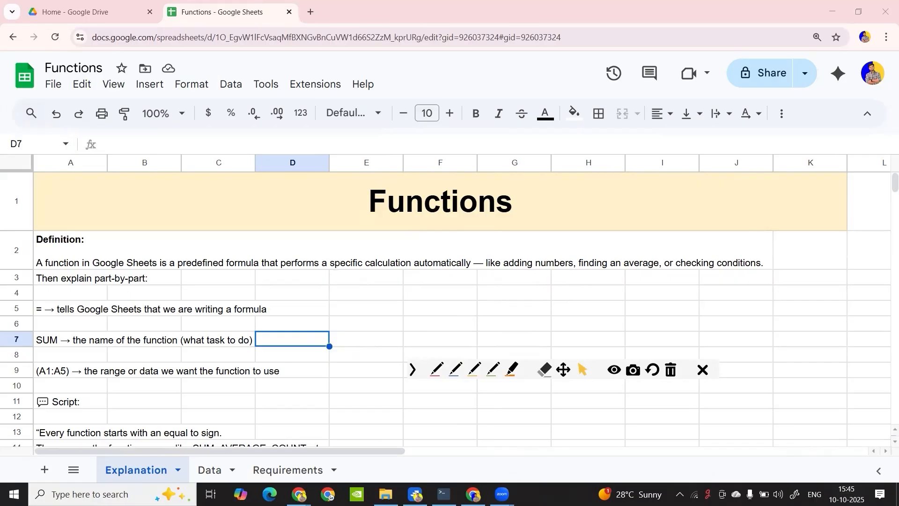
key(ctrl+alt+g)
key(ctrl+alt+g)
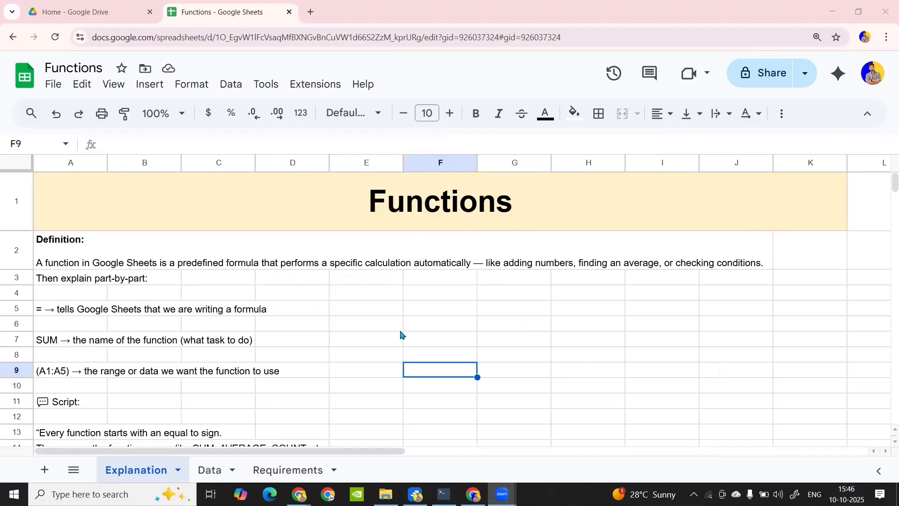
Enter the example function text ROTIMAKER() in cell E5 of the Explanation sheet, without an equals sign
click(380, 309)
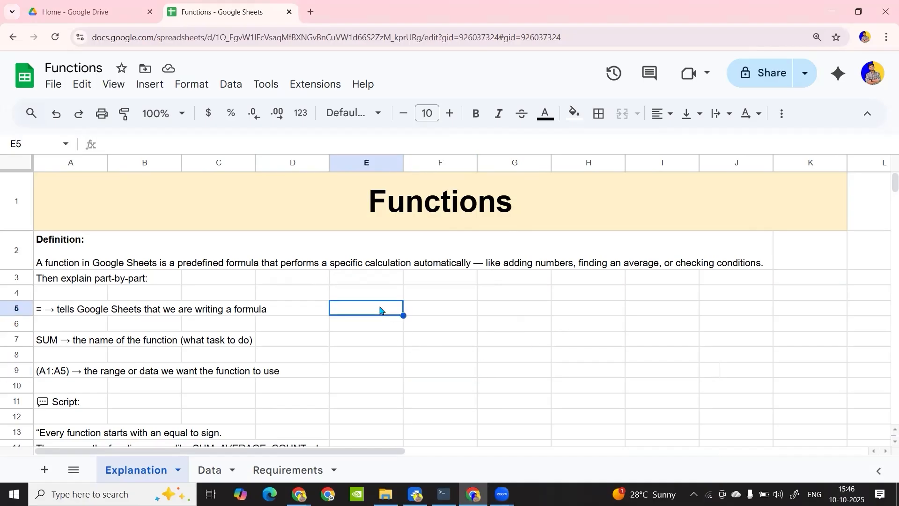
text(=)
key(BackSpace)
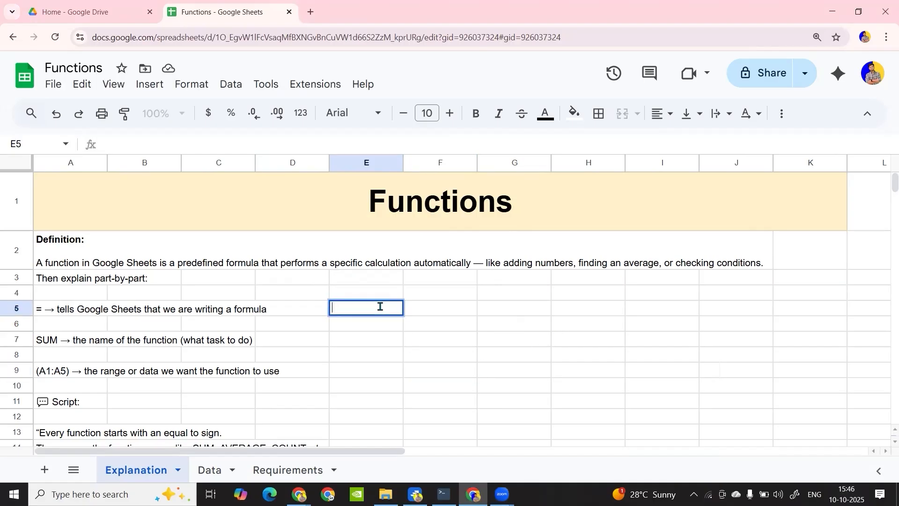
text(r)
text(r)
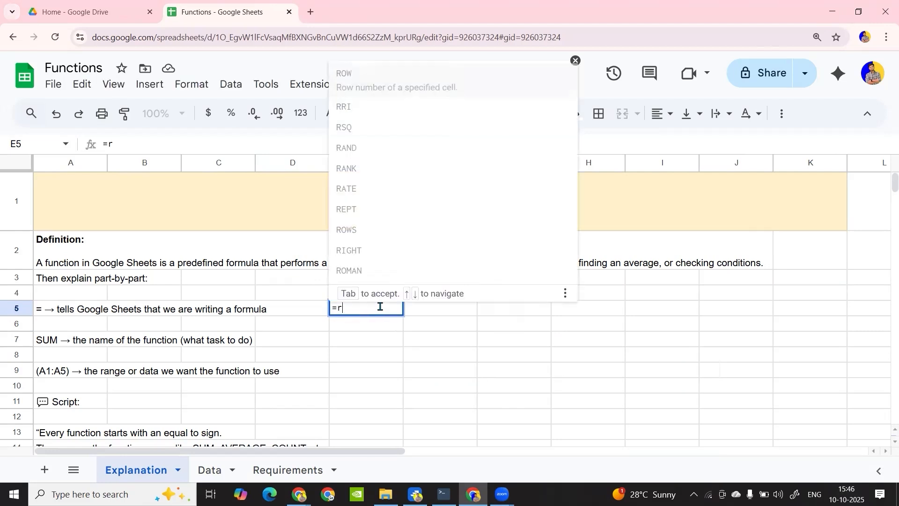
key(BackSpace)
key(BackSpace)
text(RO)
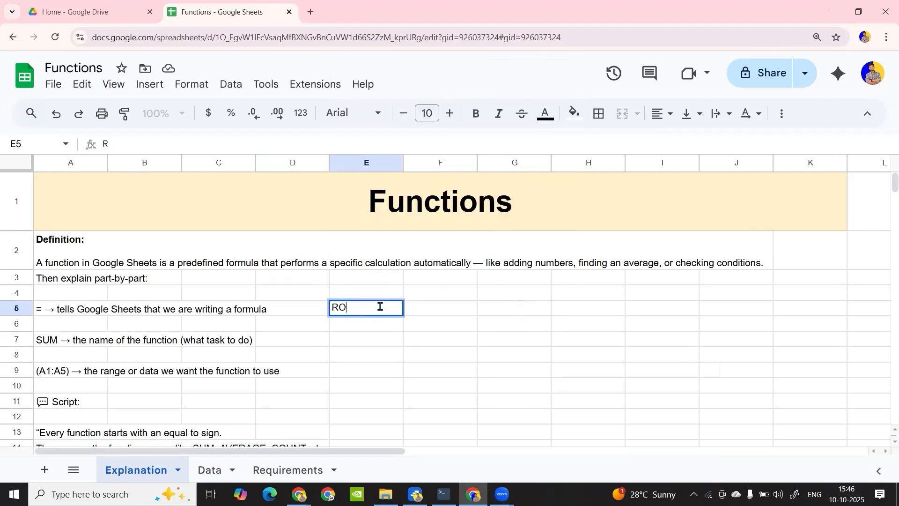
text(TIMAKERS)
text(())
key(Return)
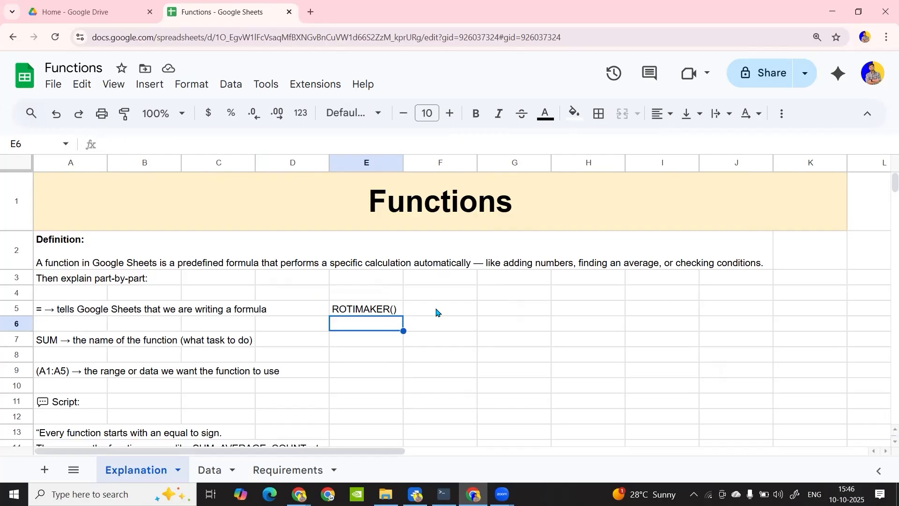
click(368, 326)
drag(375, 404, 377, 404)
click(386, 317)
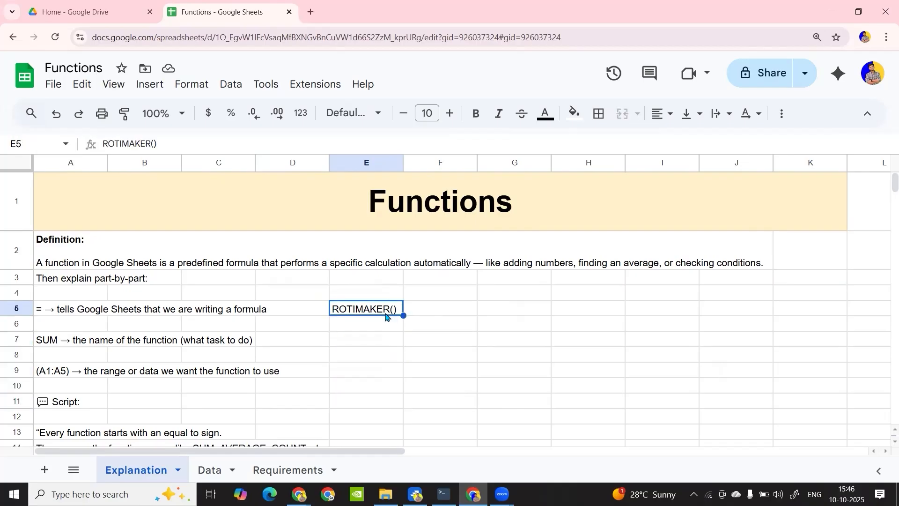
drag(372, 332, 370, 389)
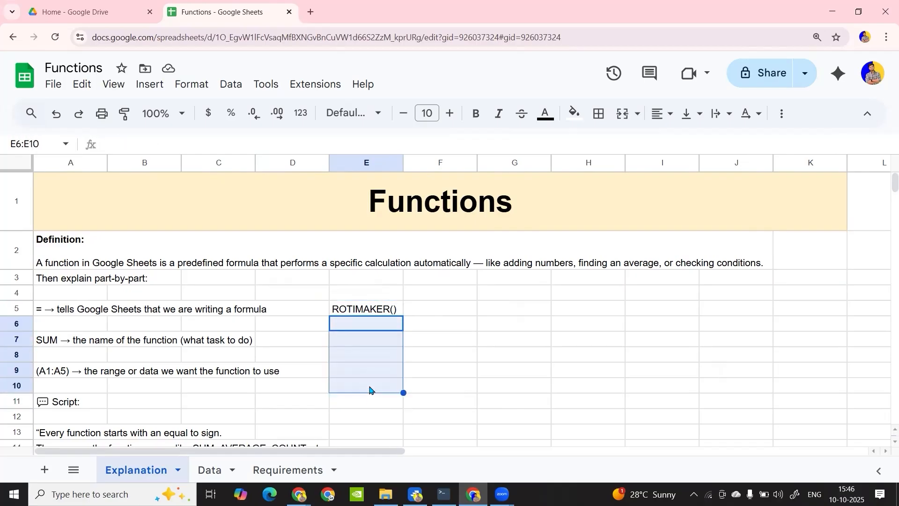
Add the arguments aata,water inside the parentheses of ROTIMAKER in E5 and fit column E to its content
double_click(391, 309)
click(392, 307)
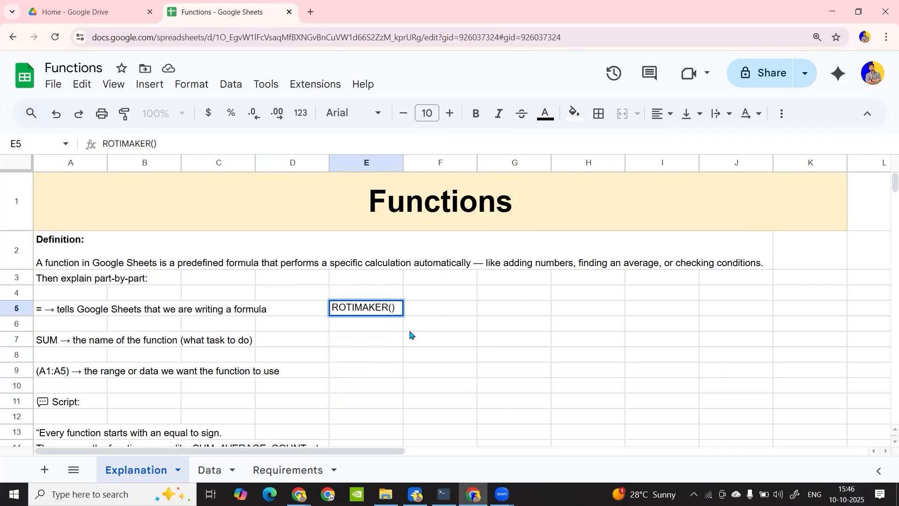
text(aata,)
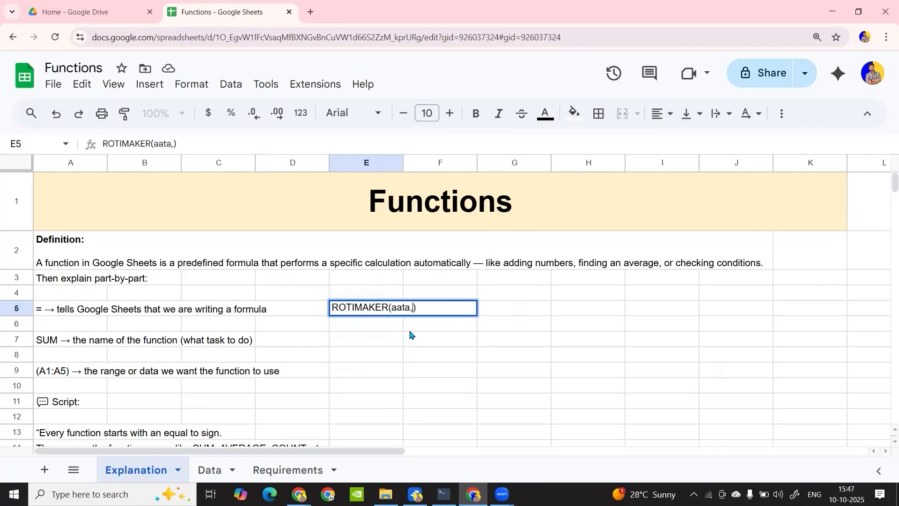
text(water)
key(Return)
click(394, 309)
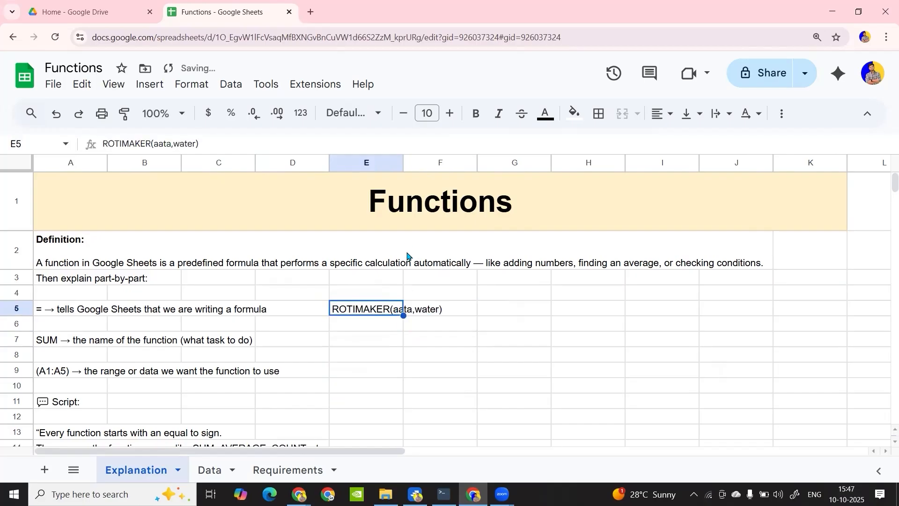
double_click(403, 164)
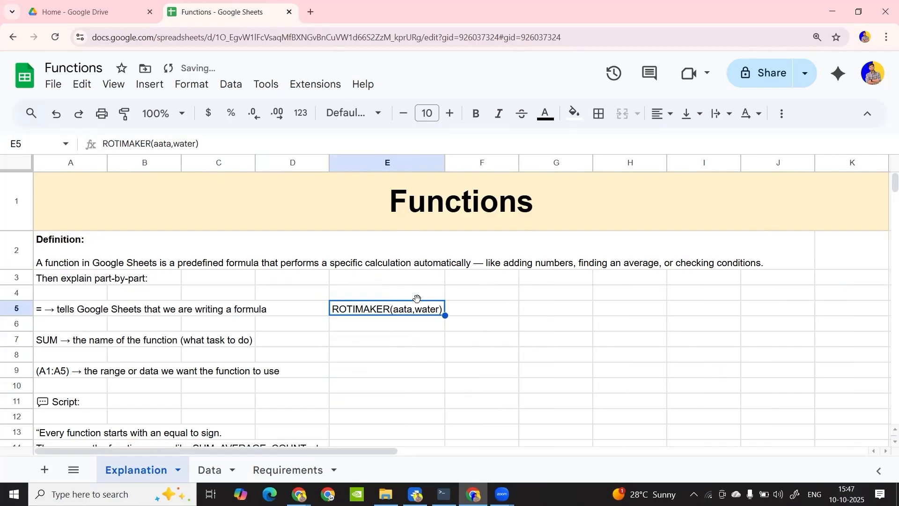
Add the optional argument [salt] after water in E5 and refit column E to the longer text
double_click(436, 308)
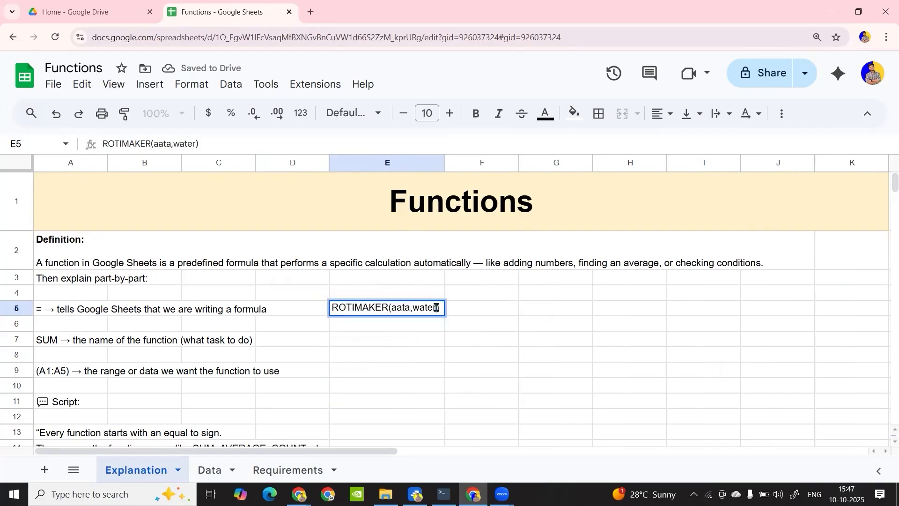
text(,[salt])
key(Return)
click(444, 298)
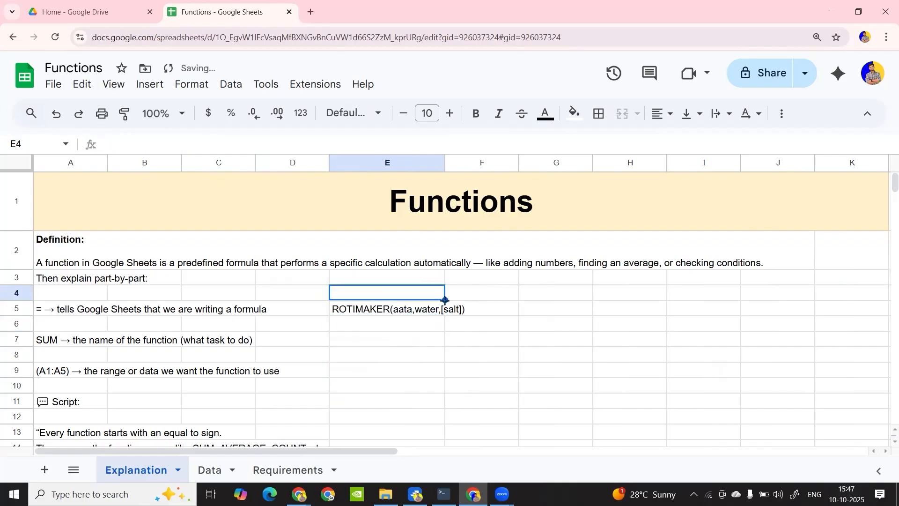
click(443, 311)
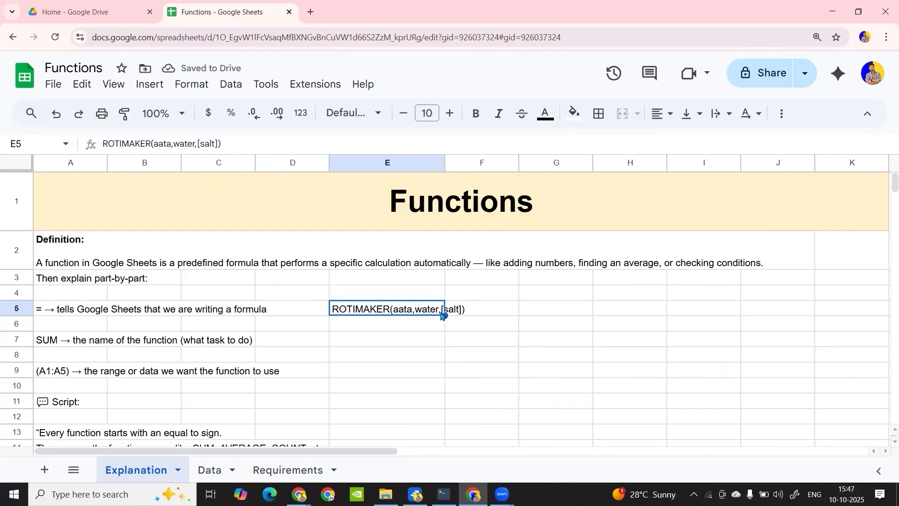
double_click(445, 163)
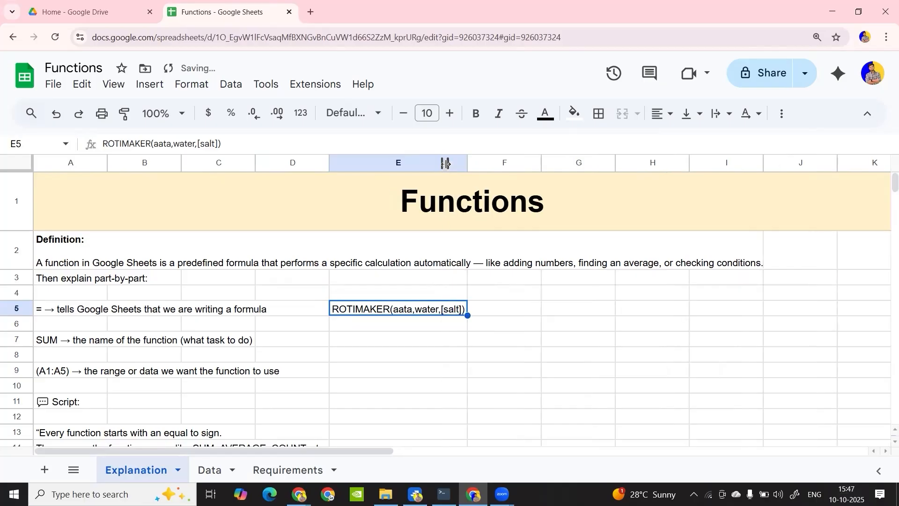
Highlight the aata and water arguments within the ROTIMAKER example in cell E5
double_click(404, 310)
drag(394, 308, 430, 309)
key(Return)
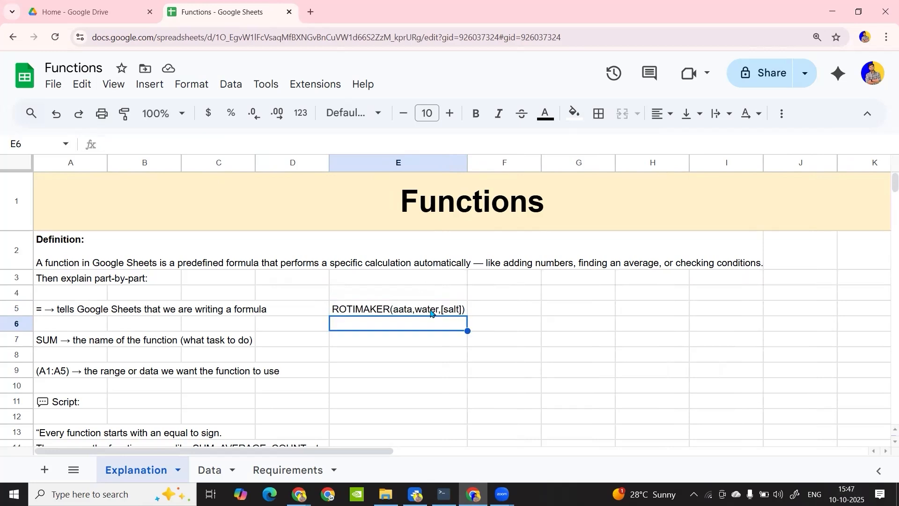
Clear the ROTIMAKER example from cell E5 and leave the cell empty
click(378, 313)
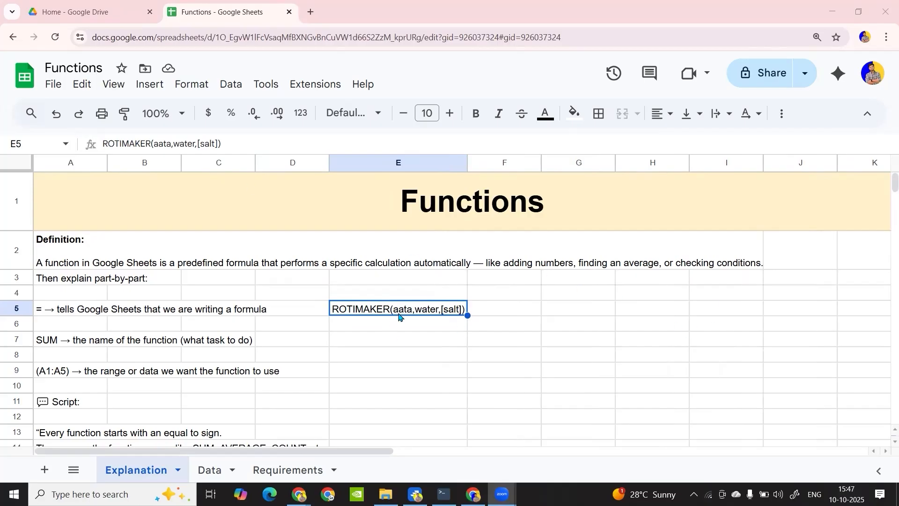
click(418, 311)
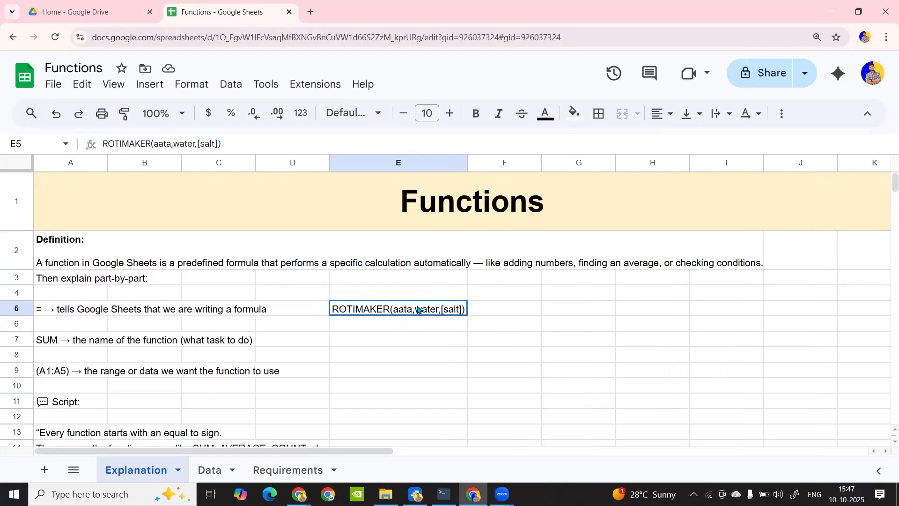
key(Delete)
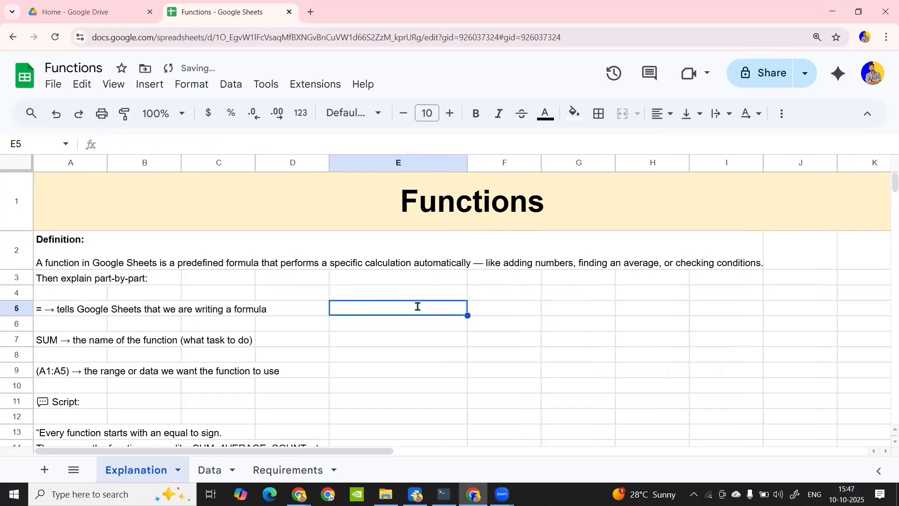
text(=)
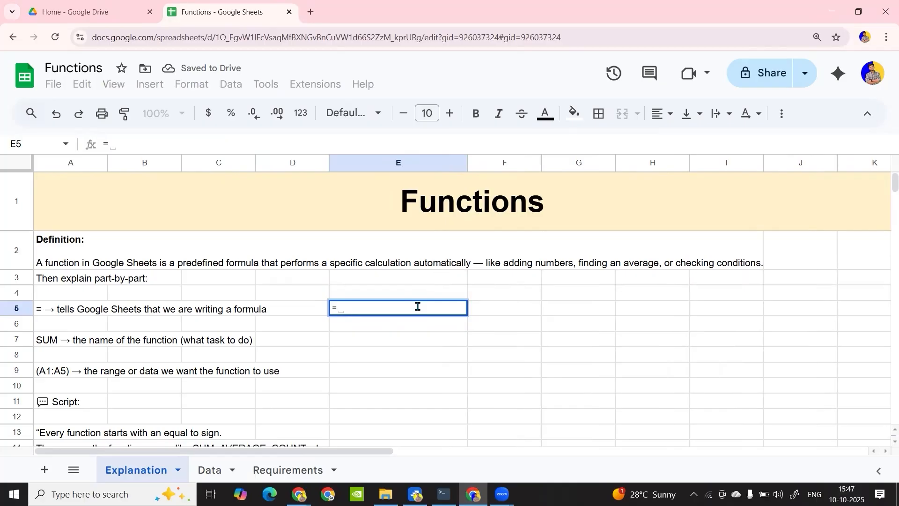
key(BackSpace)
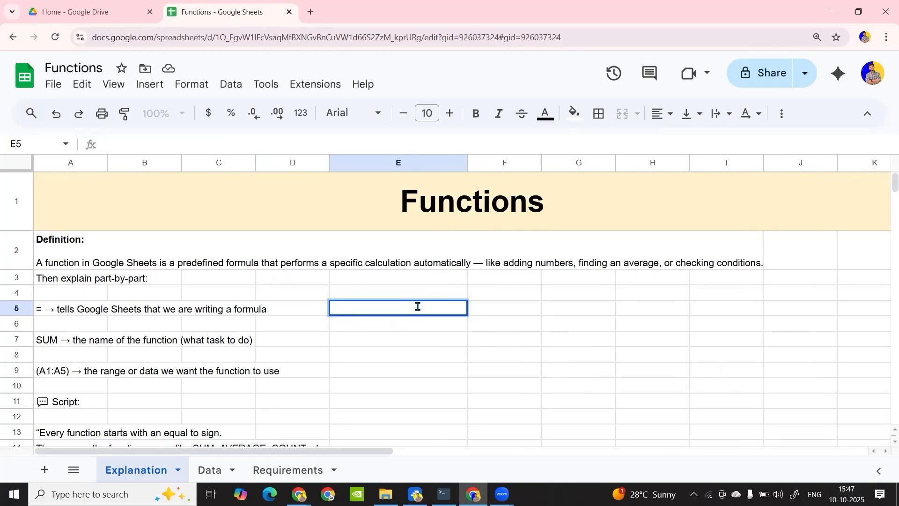
Review the sales columns on the Data sheet and the practice questions on the Requirements sheet
click(220, 469)
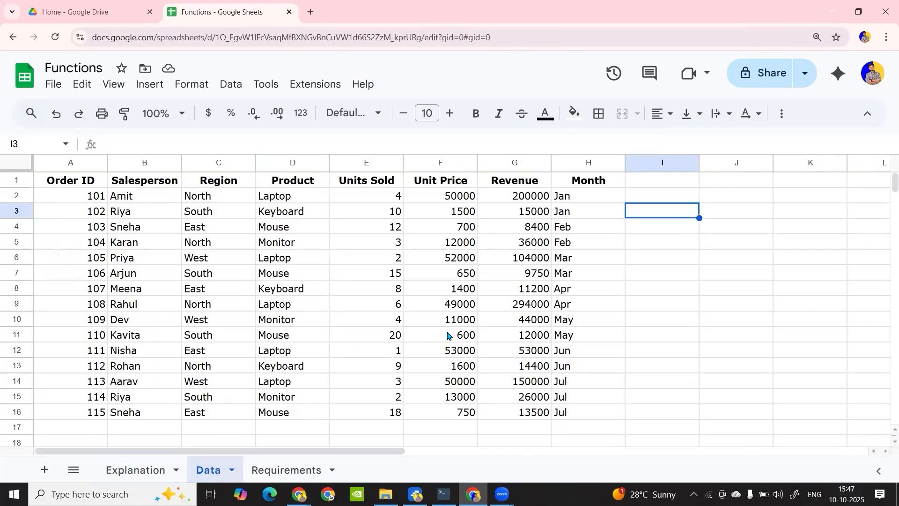
scroll(448, 336, right, 2)
scroll(524, 248, right, 3)
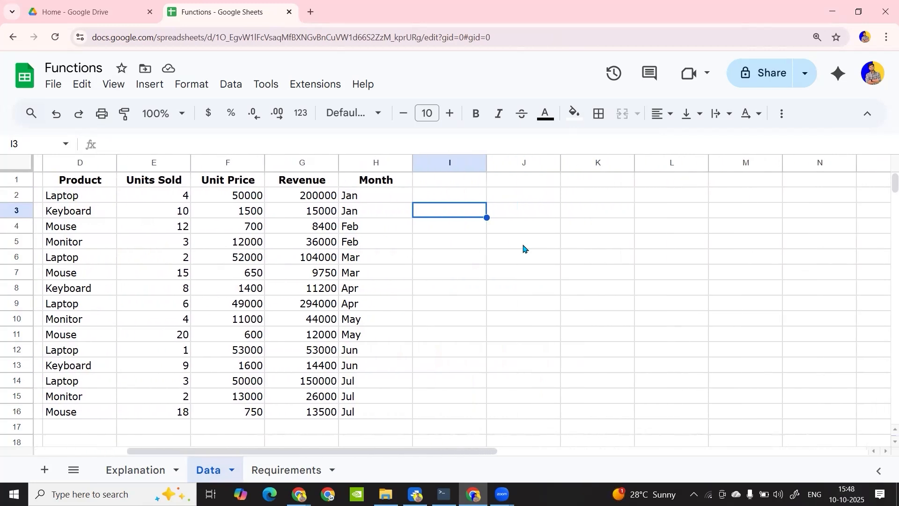
scroll(523, 249, right, 1)
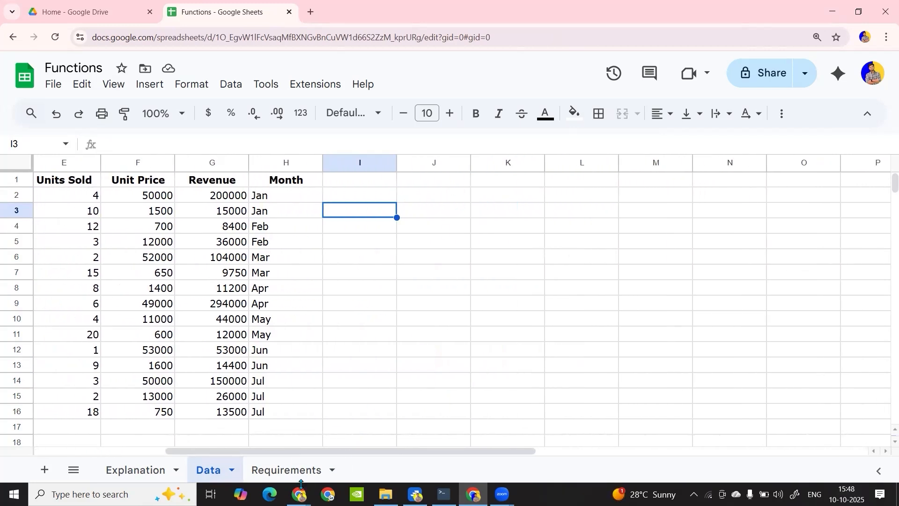
click(295, 467)
click(116, 198)
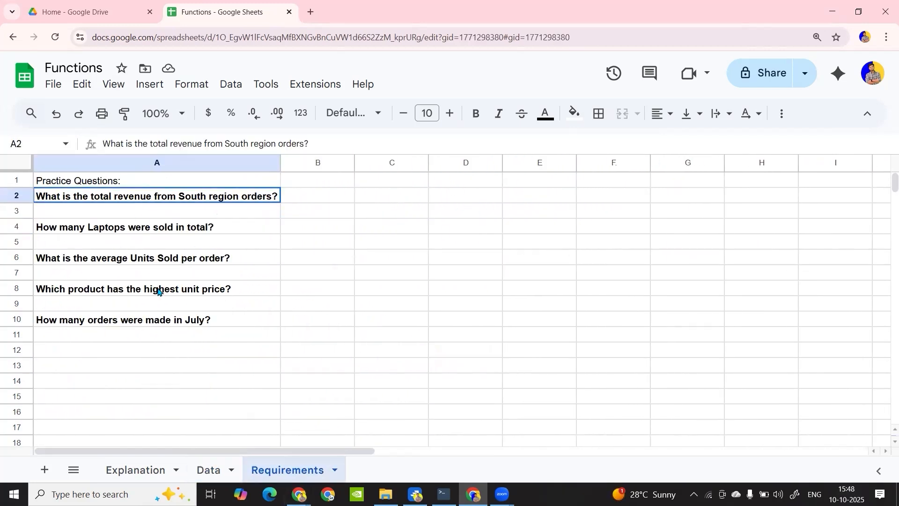
drag(158, 292, 162, 335)
drag(147, 181, 149, 322)
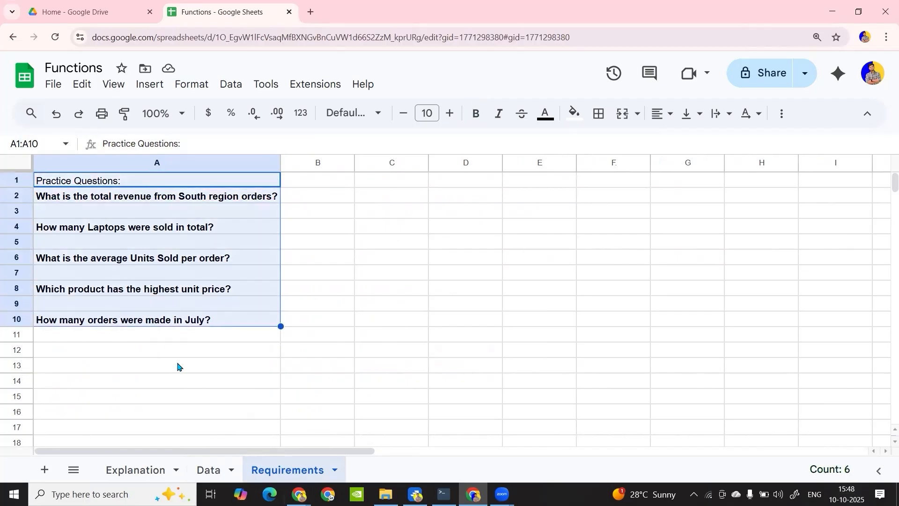
click(208, 469)
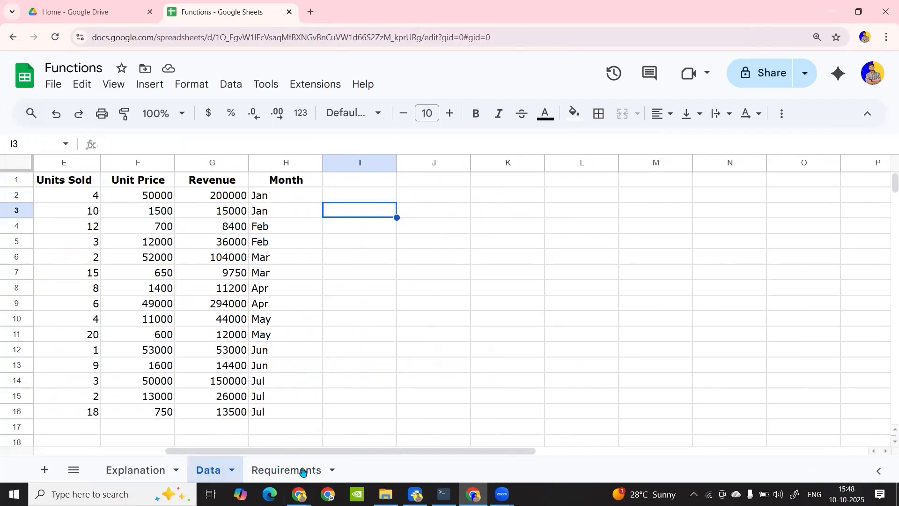
click(302, 471)
click(195, 197)
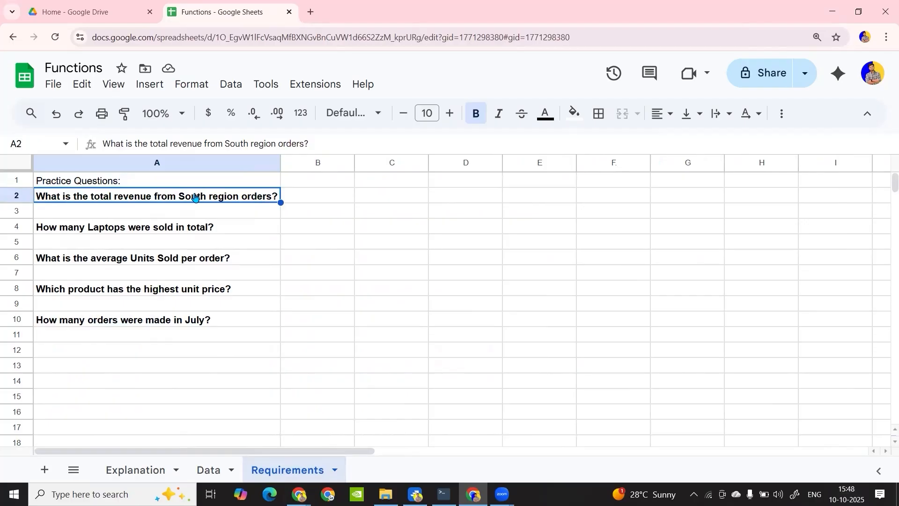
Add the label Total revenue in cell I3 of the Data sheet
click(209, 469)
scroll(372, 227, left, 5)
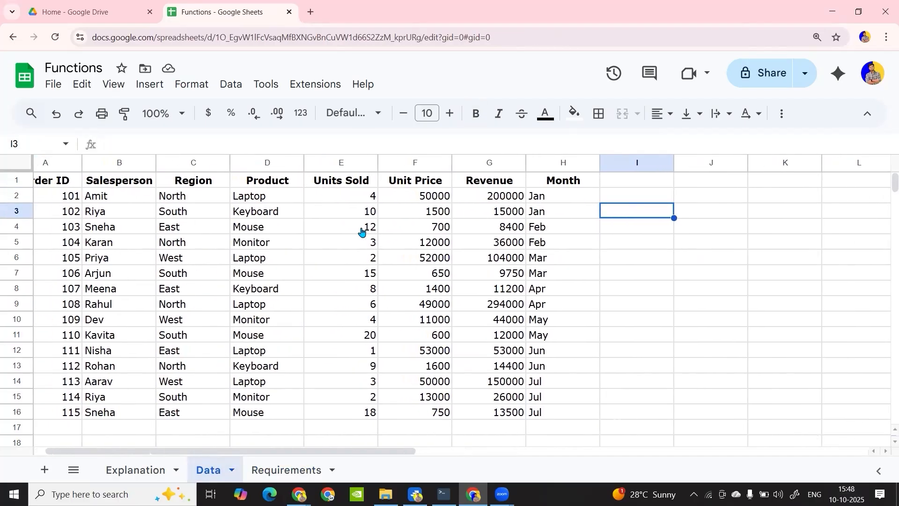
text(Total)
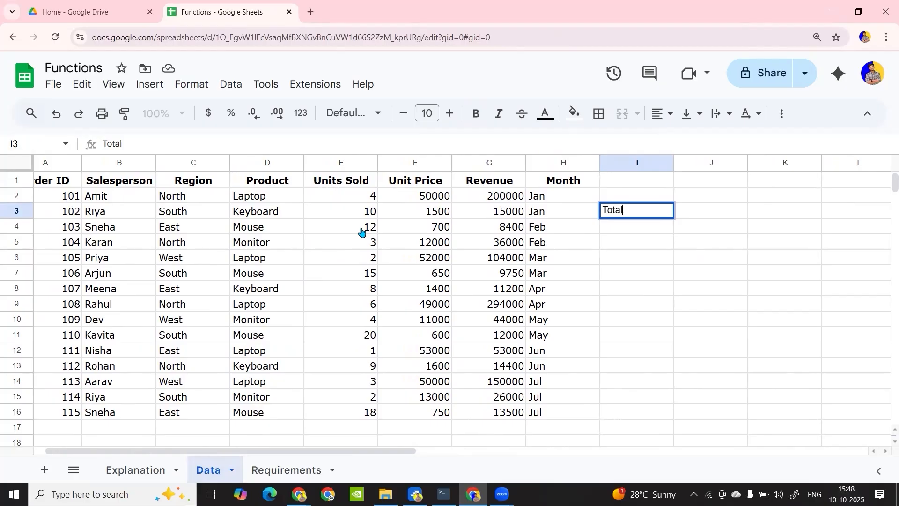
text( revenue)
key(Return)
Start a SUM formula in cell I4, choosing SUM from the suggested functions
text(=)
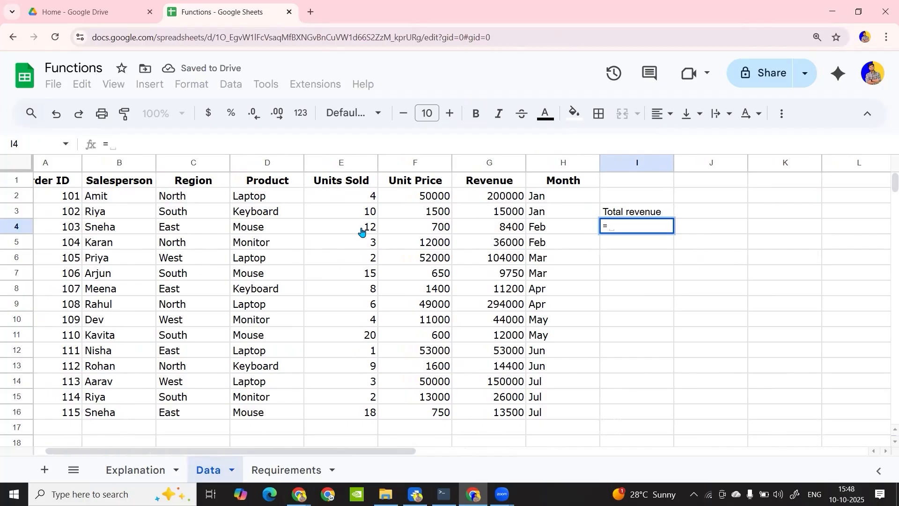
text(s)
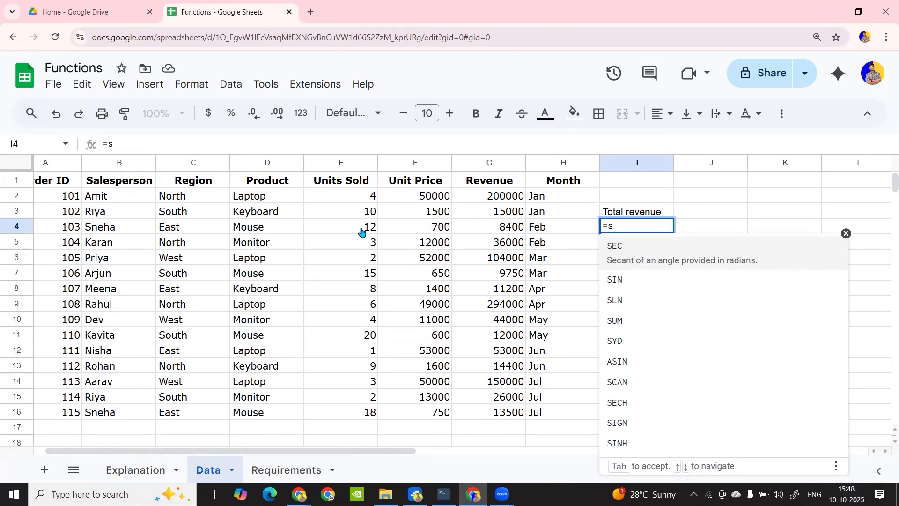
text(u)
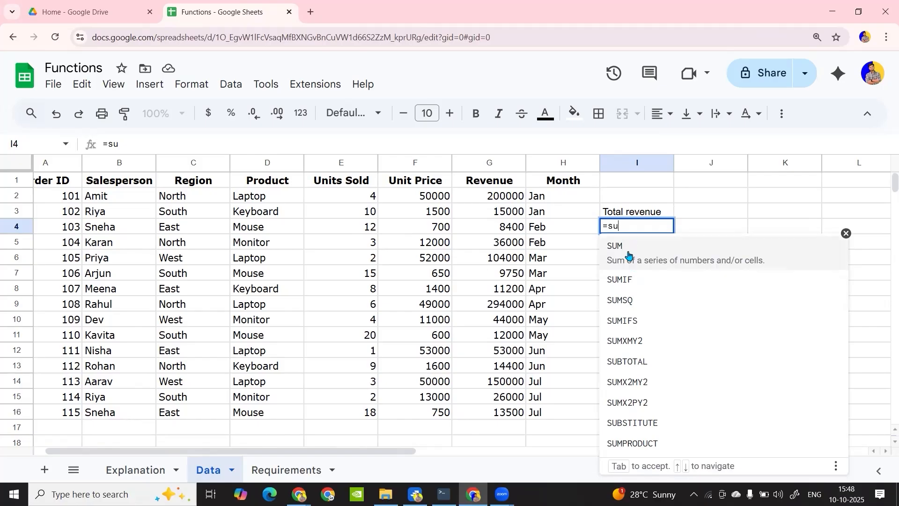
key(BackSpace)
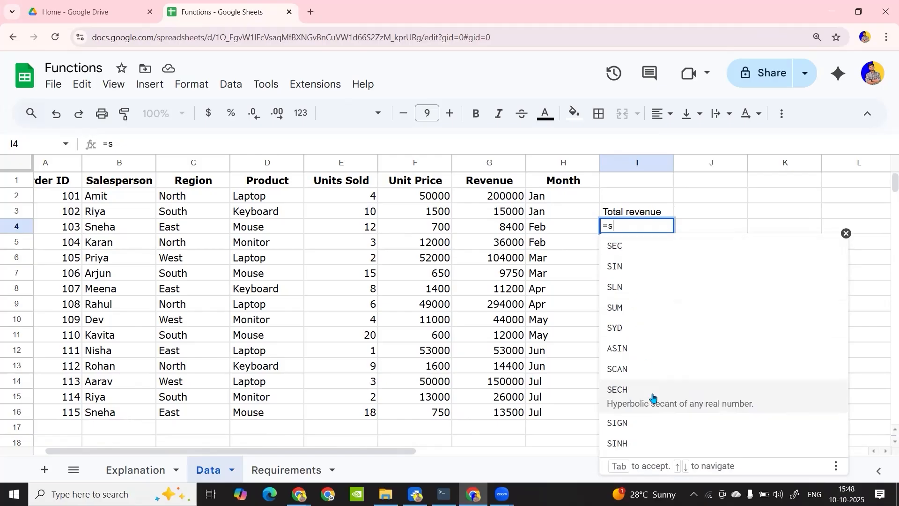
click(635, 312)
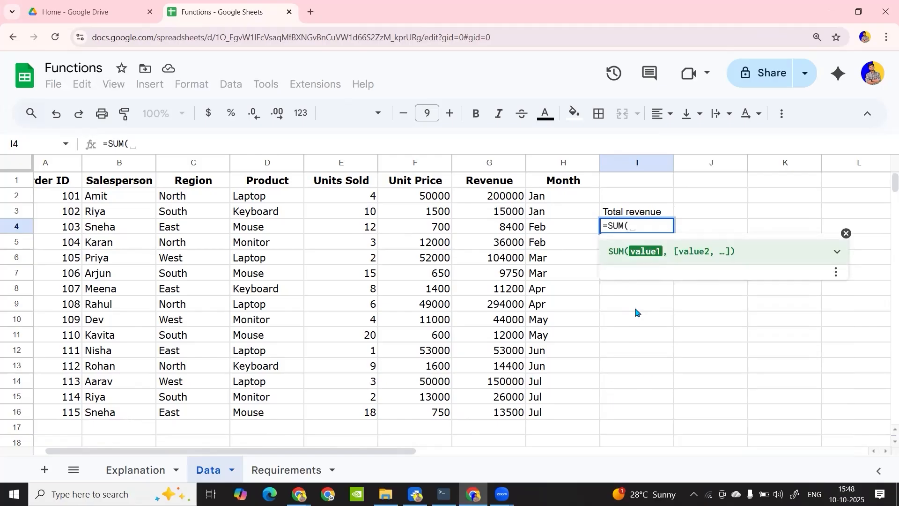
key(BackSpace)
key(BackSpace)
key(BackSpace)
key(BackSpace)
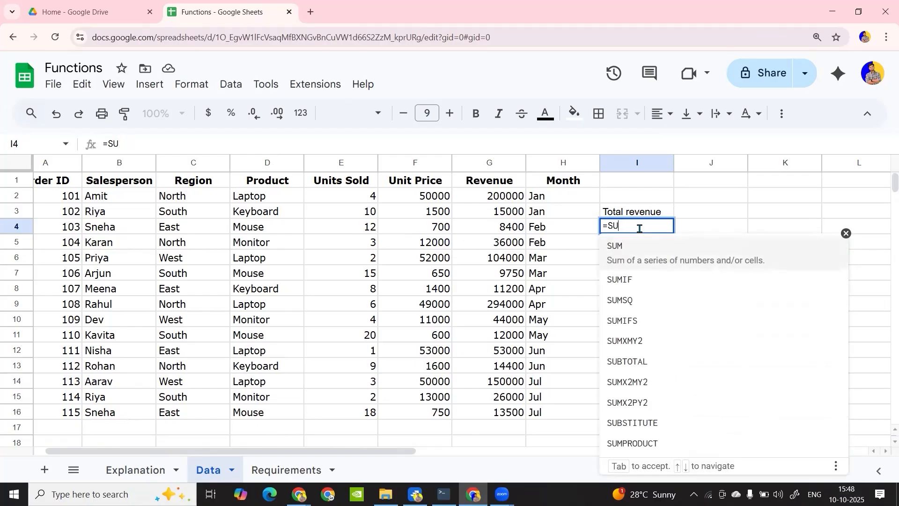
text(su)
key(Tab)
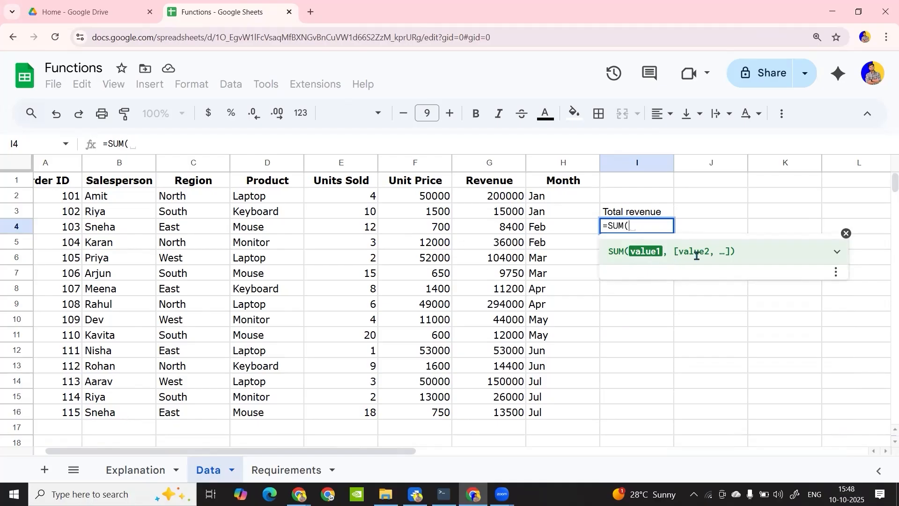
Complete the SUM formula in I4 with the constants 11, 2 and 33 as its arguments
click(437, 200)
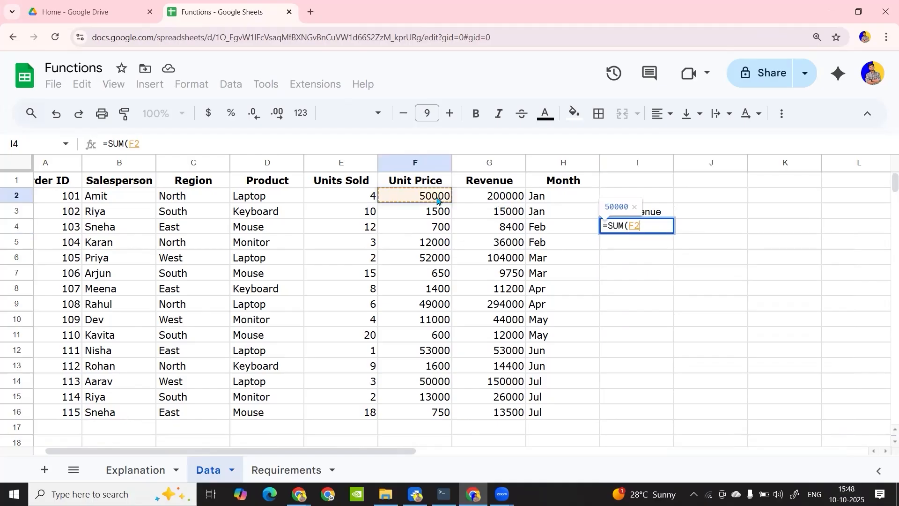
key(BackSpace)
key(BackSpace)
text(11,2)
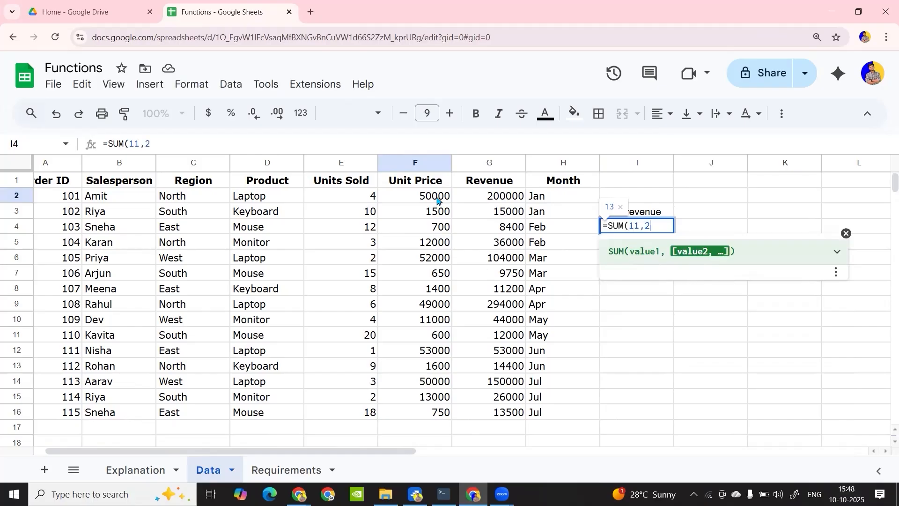
text(,33))
key(Return)
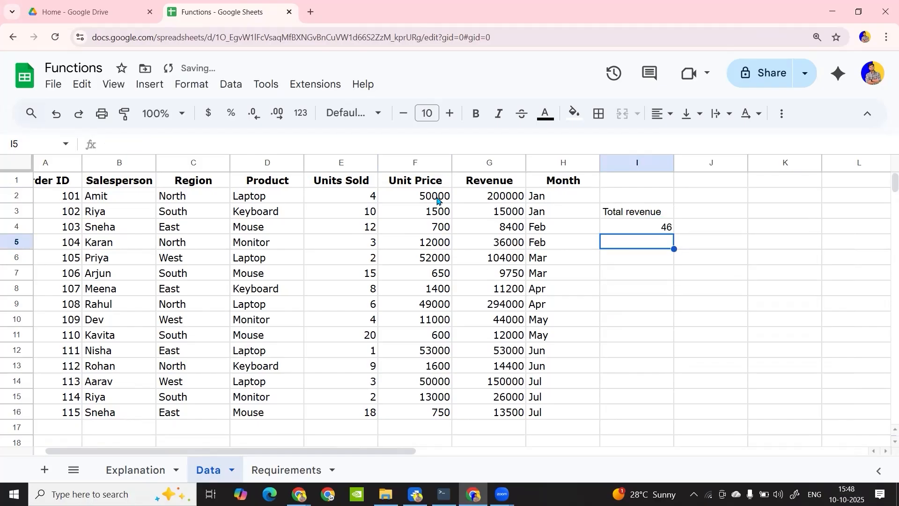
Replace the formula in I4 with =SUM(F2,F3,F4), using the first three Unit Price cells as separate arguments
click(613, 232)
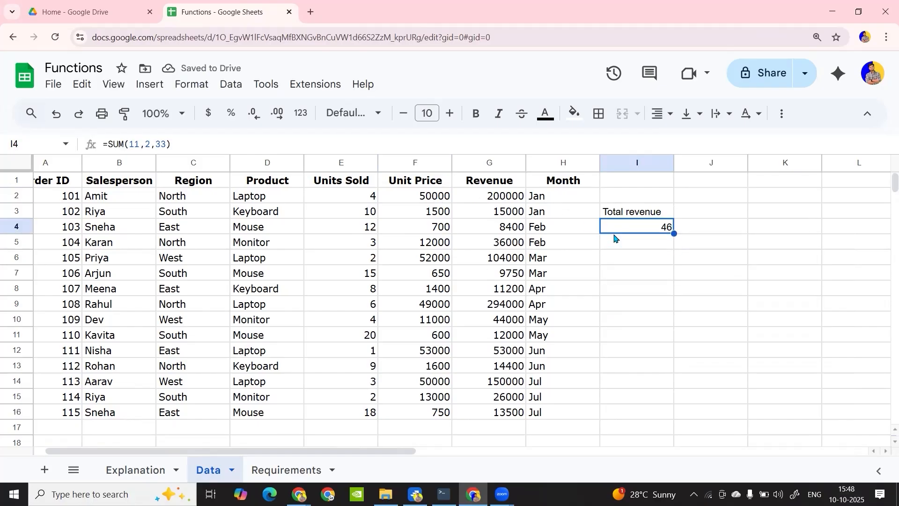
text(=sum()
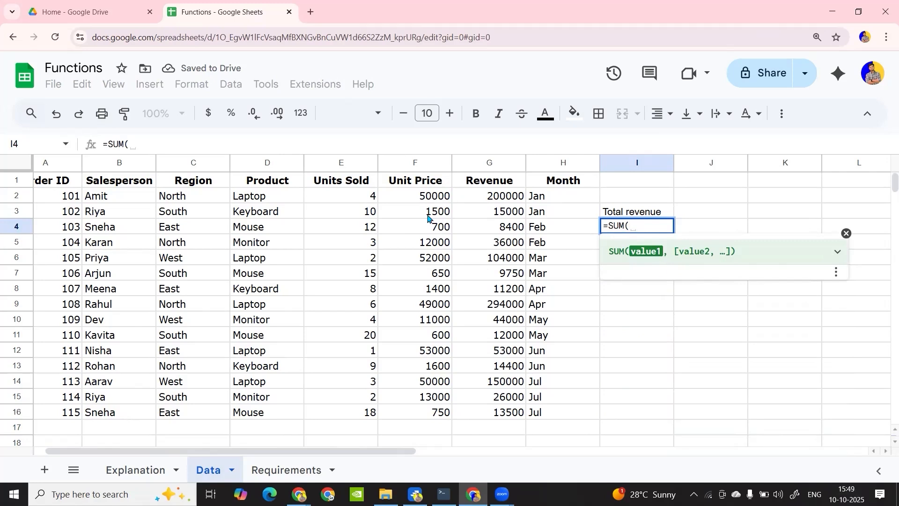
click(425, 202)
text(,)
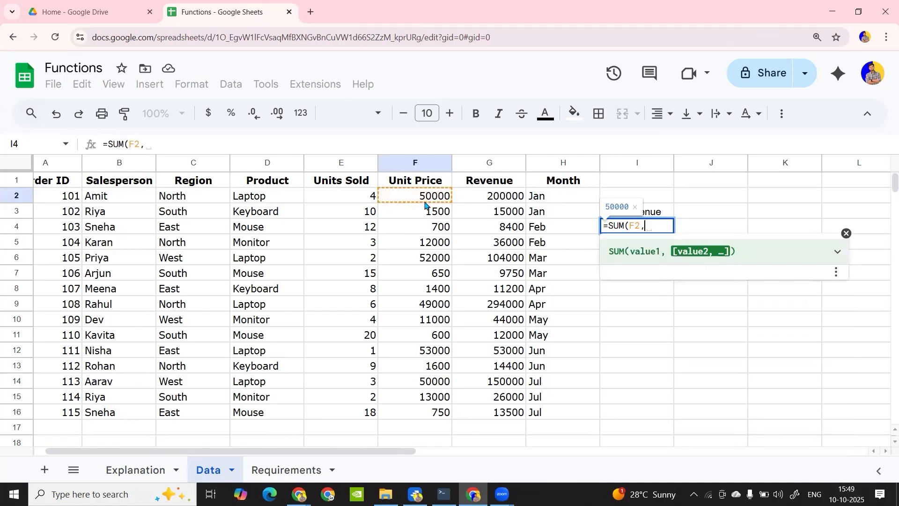
click(431, 213)
text(,)
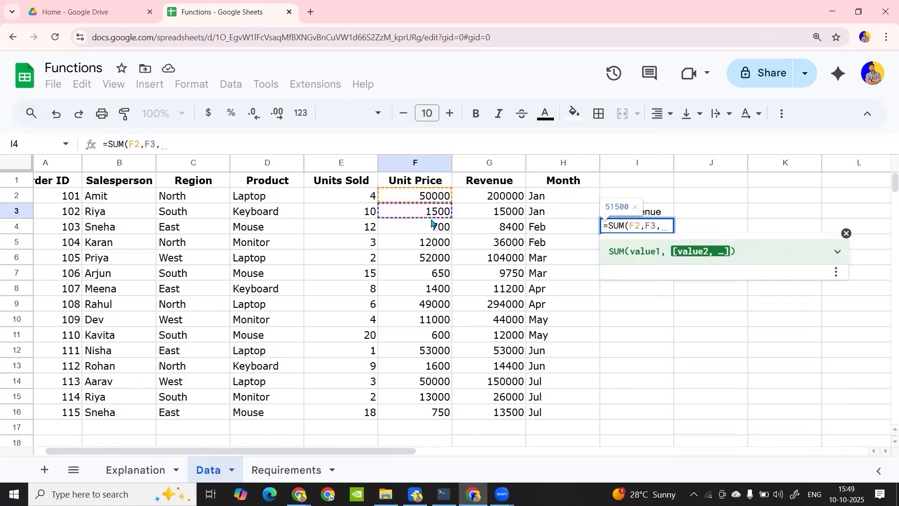
click(432, 223)
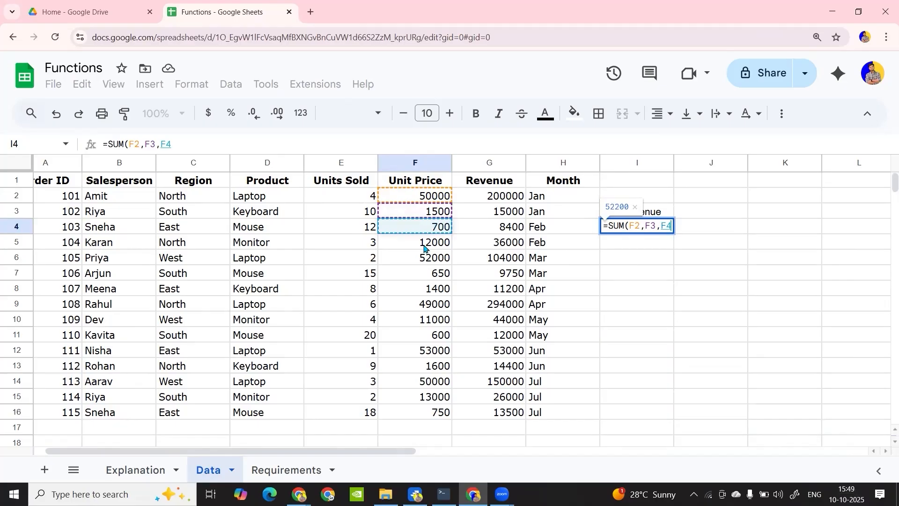
text())
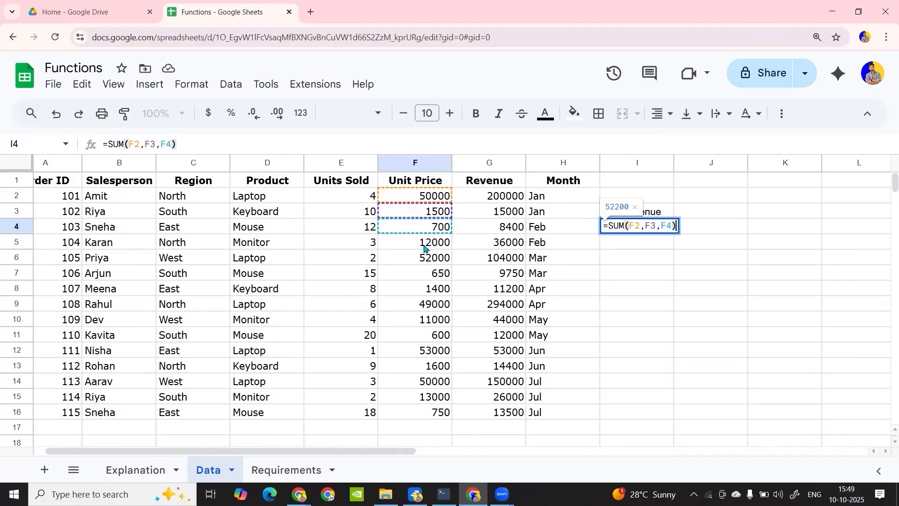
key(Return)
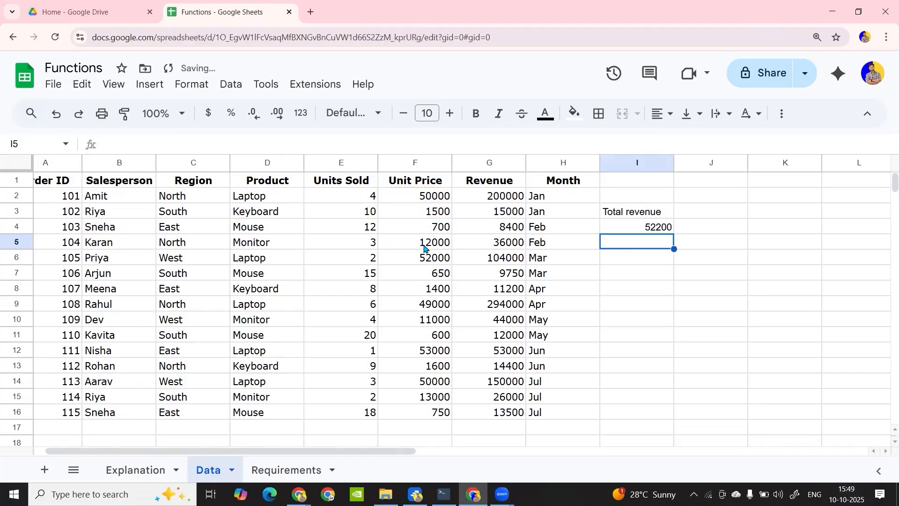
Point out the first and last Unit Price cells, F2 and F16, and the SUM formula in I4
click(427, 199)
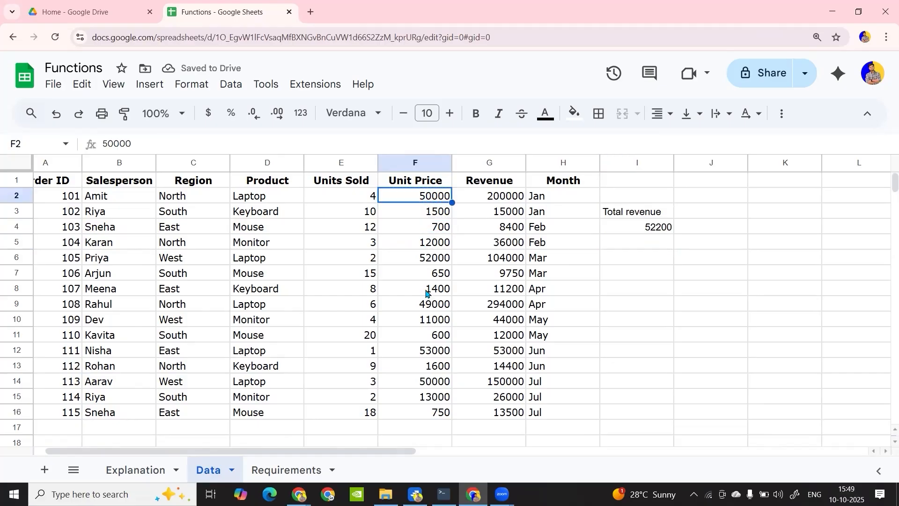
click(425, 412)
click(652, 235)
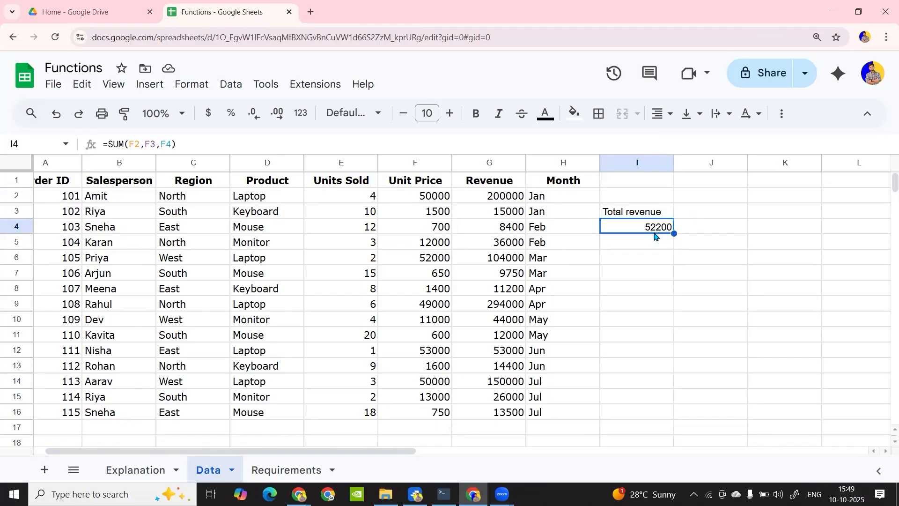
Enter the label Range in cell K3
scroll(720, 251, right, 3)
click(620, 213)
text(Range)
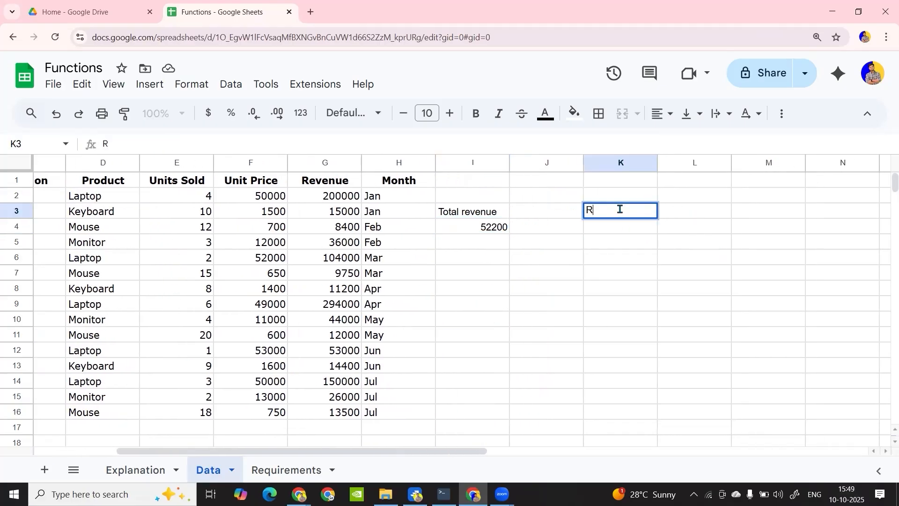
key(Return)
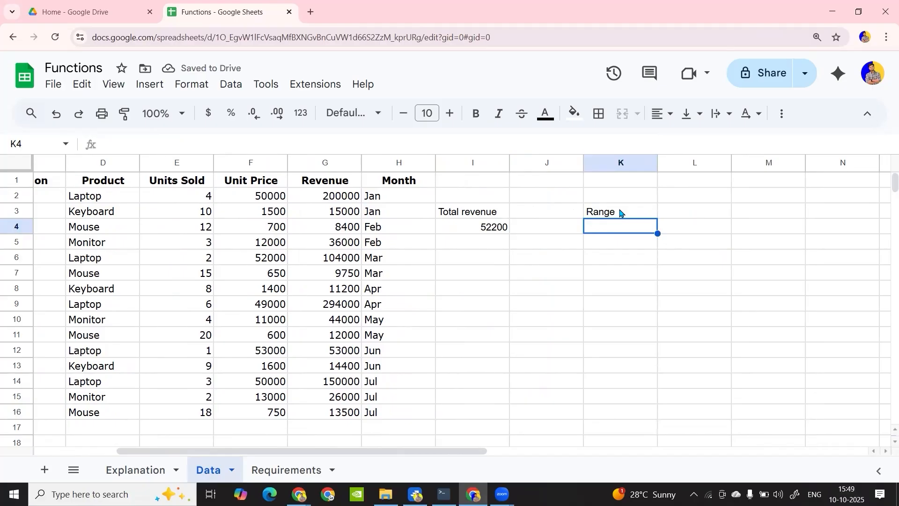
Point out individual cells in the Revenue, Region, Units Sold and Product columns
scroll(620, 211, left, 3)
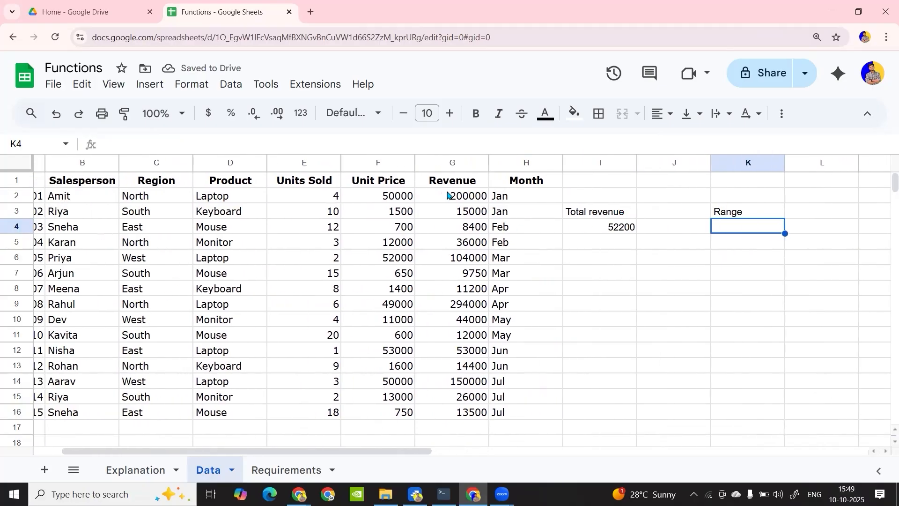
click(452, 196)
drag(456, 258, 458, 271)
click(149, 216)
click(328, 215)
click(221, 289)
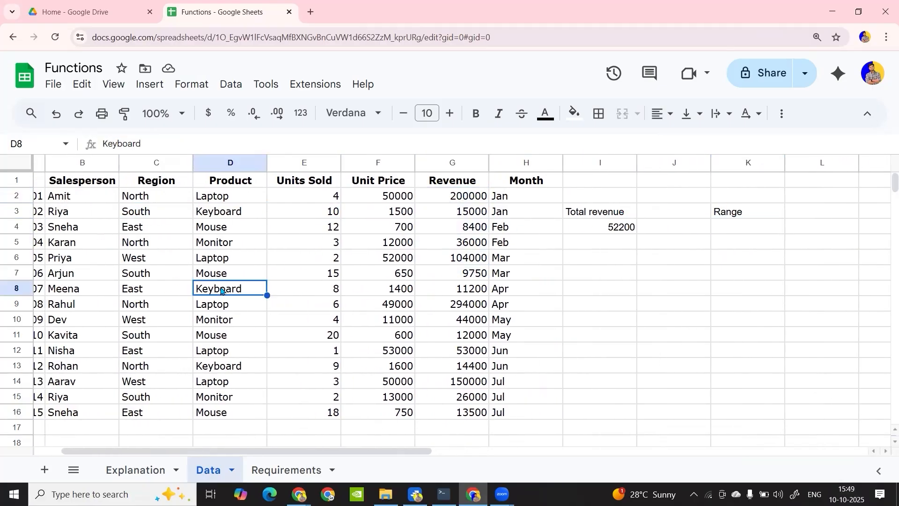
Point out the first and last Unit Price cells and select the whole range F2:F16
click(387, 199)
click(388, 412)
click(389, 197)
drag(389, 197, 395, 414)
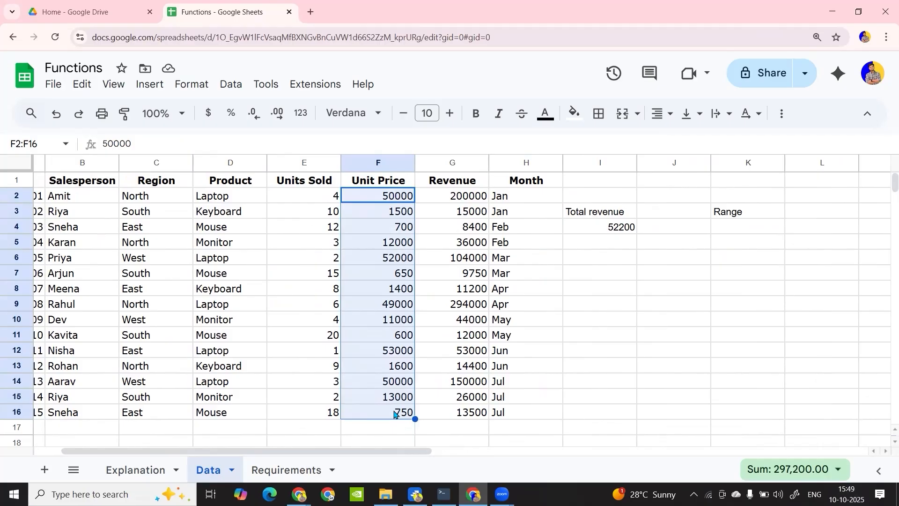
key(alt+slash)
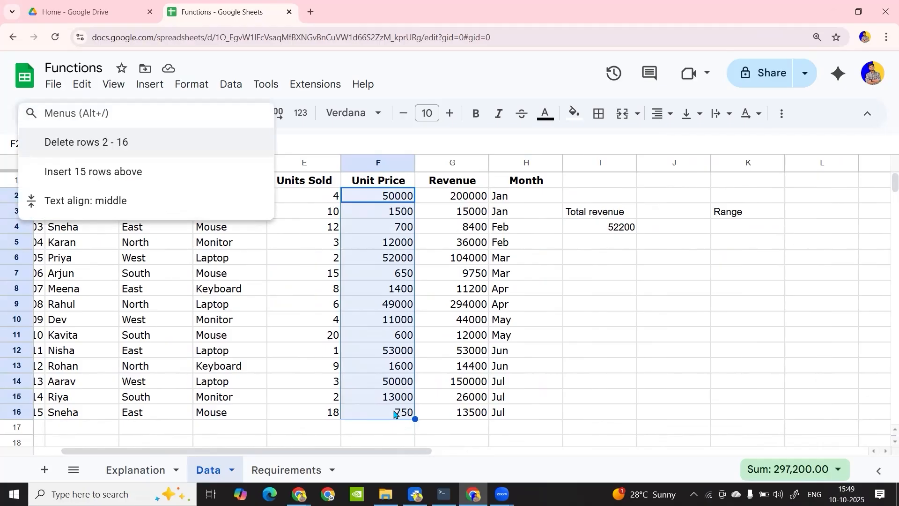
click(603, 288)
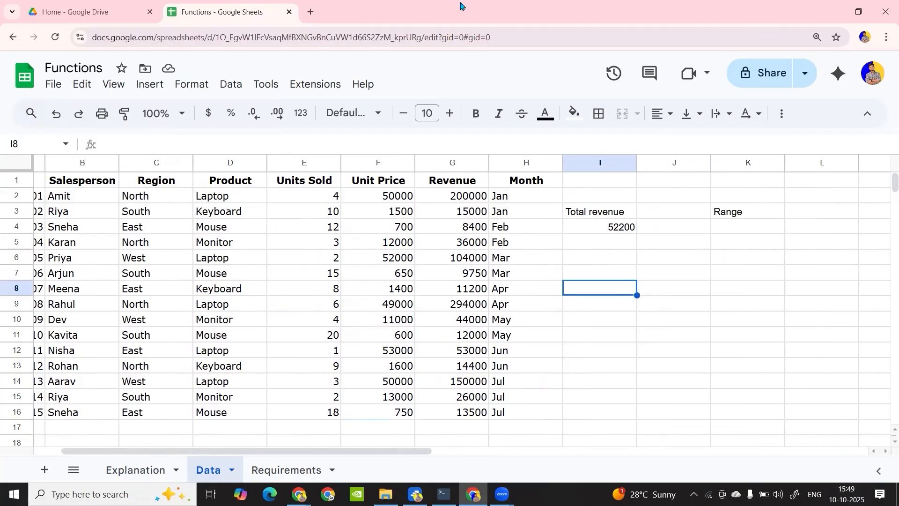
click(556, 320)
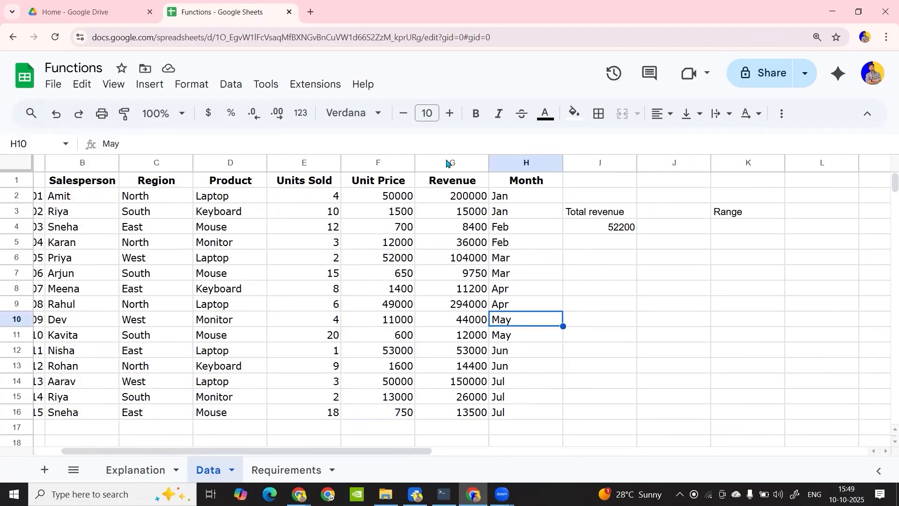
click(311, 12)
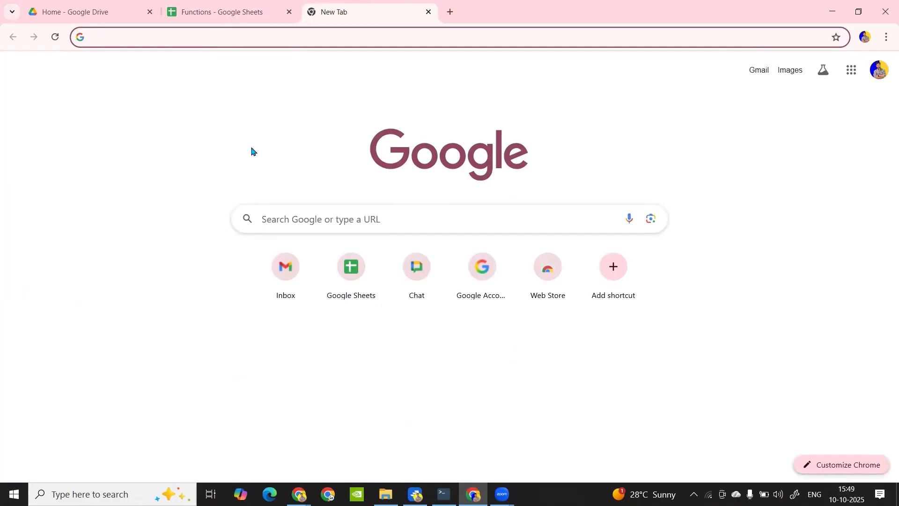
Switch to OneNote and find an empty area on the Google Sheet page
click(140, 492)
text(onenote)
key(Return)
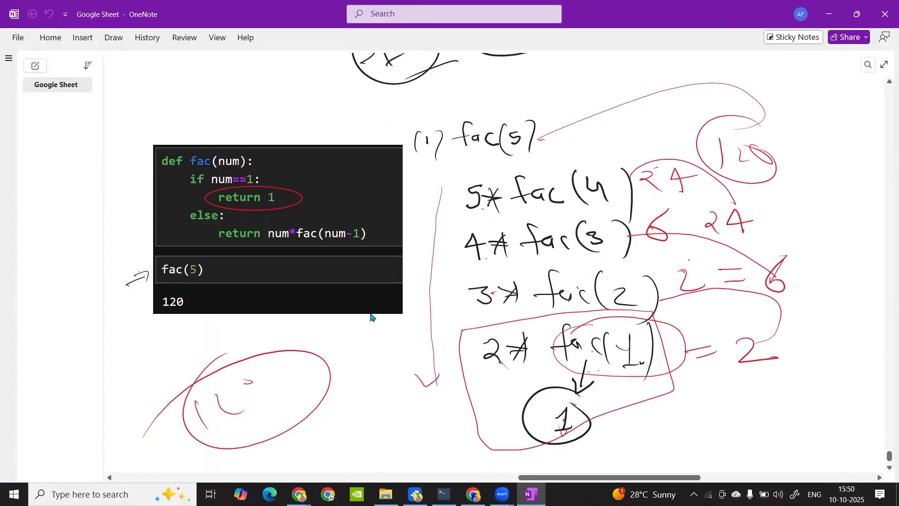
scroll(370, 316, down, 8)
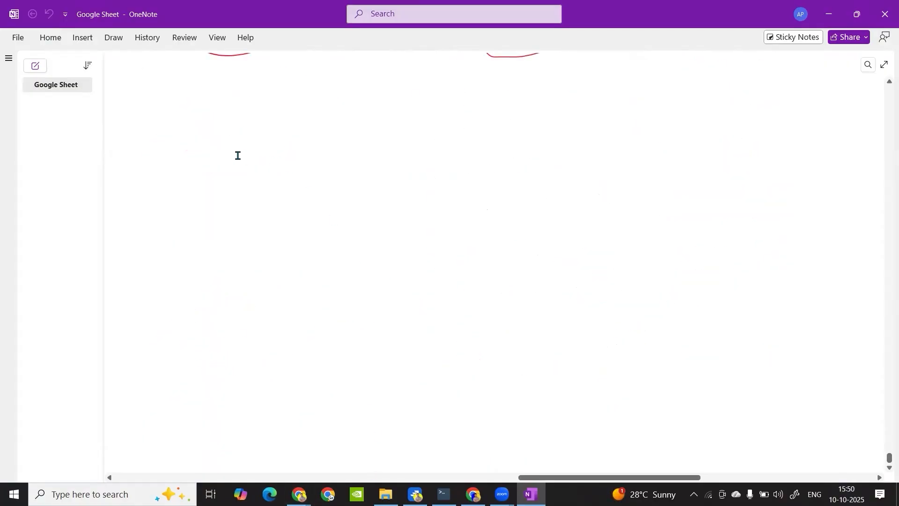
Handwrite the example range E2 : E11 in black ink on the empty page area and underline it
click(112, 42)
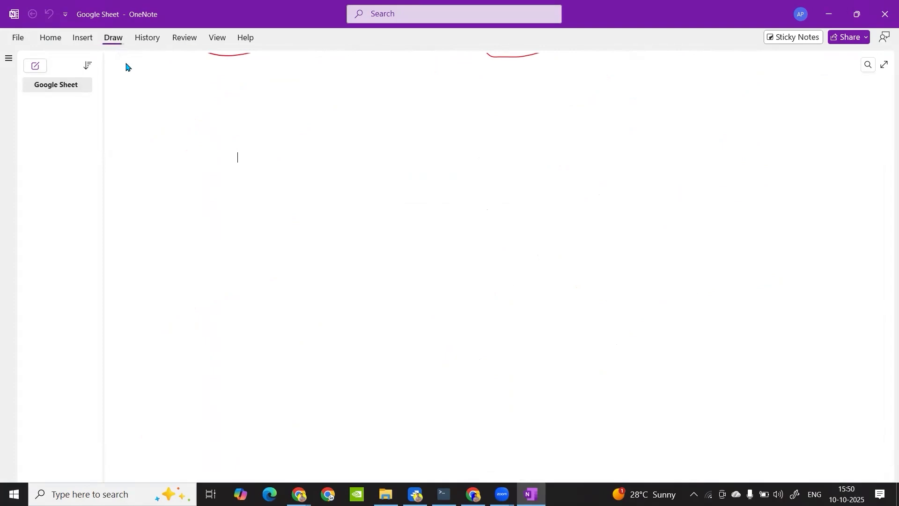
click(131, 61)
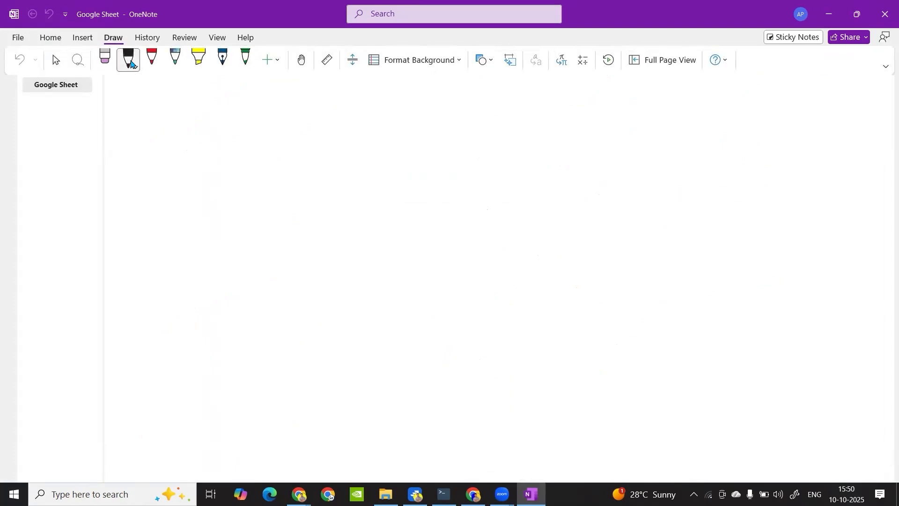
drag(231, 161, 246, 187)
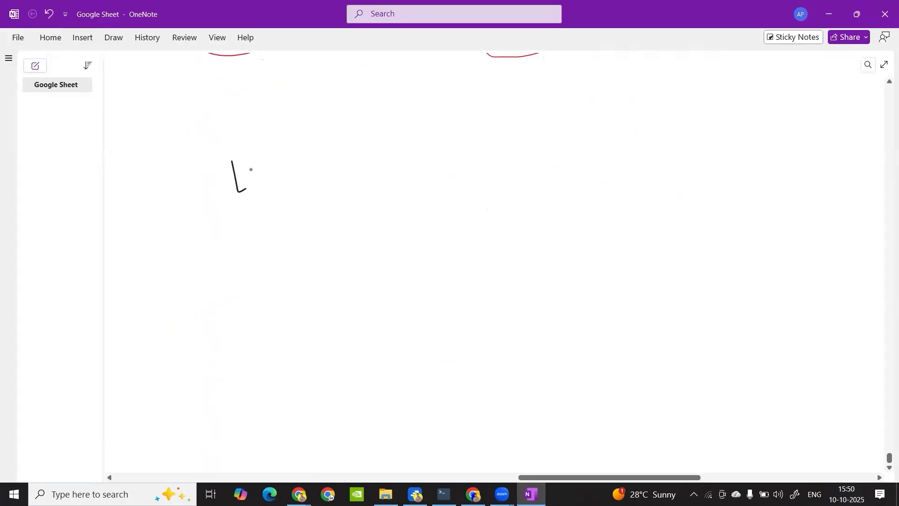
drag(257, 155, 273, 174)
mouse_move(331, 127)
mouse_down()
mouse_move(348, 164)
mouse_move(355, 145)
mouse_move(332, 127)
mouse_up()
drag(362, 121, 382, 172)
drag(388, 118, 400, 161)
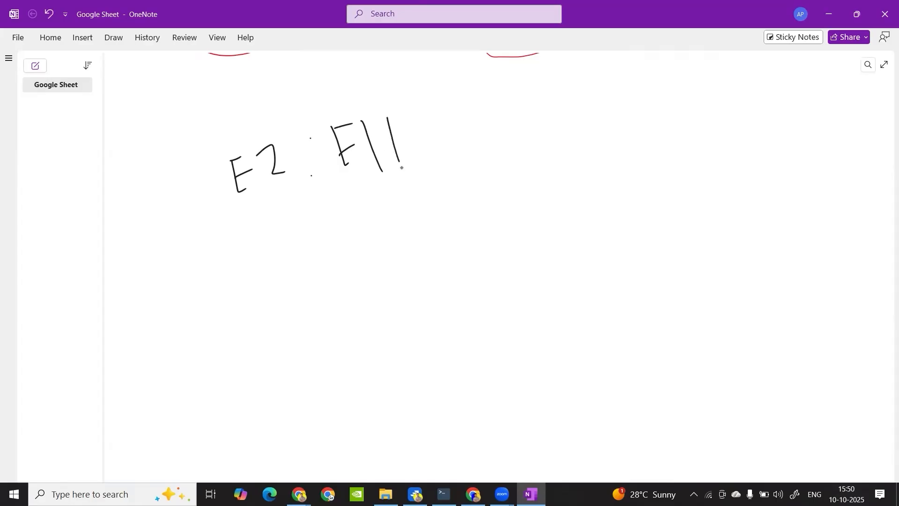
drag(194, 236, 461, 192)
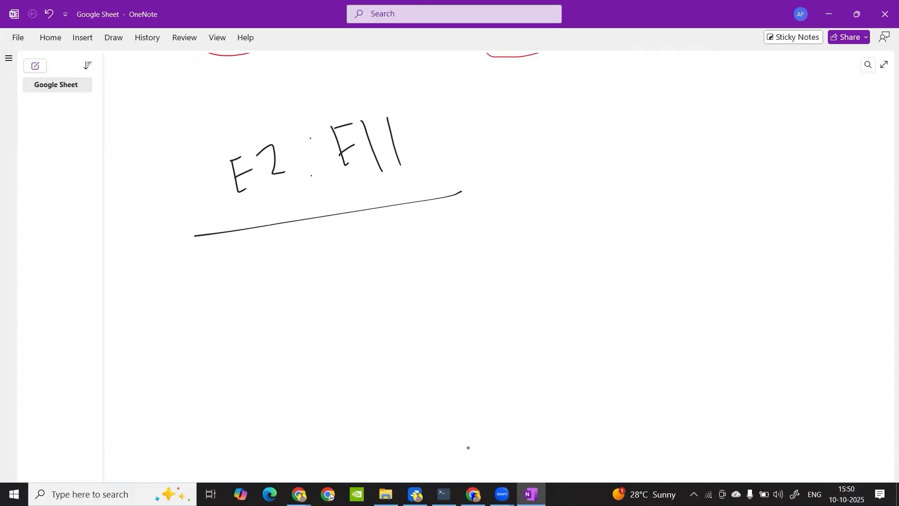
Switch to the Functions spreadsheet in Chrome and replace the Total revenue formula in I4 with the start of a SUM function
click(298, 494)
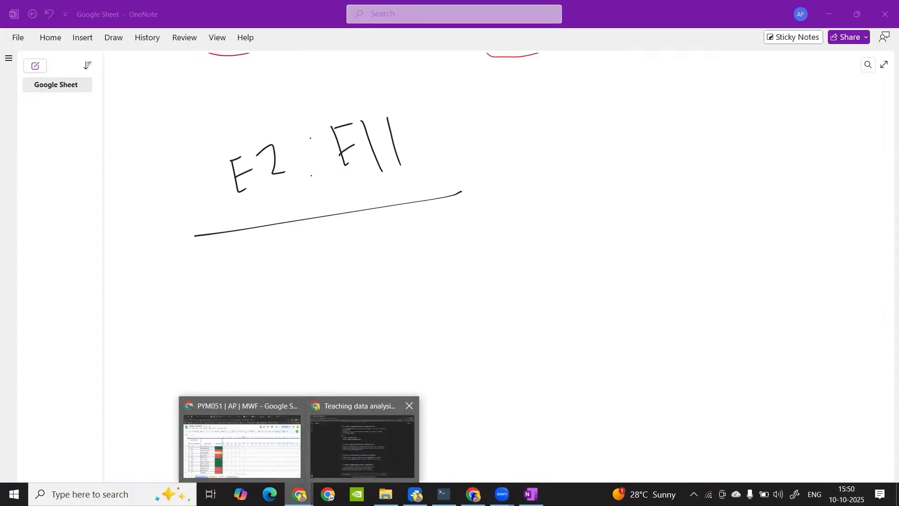
click(473, 495)
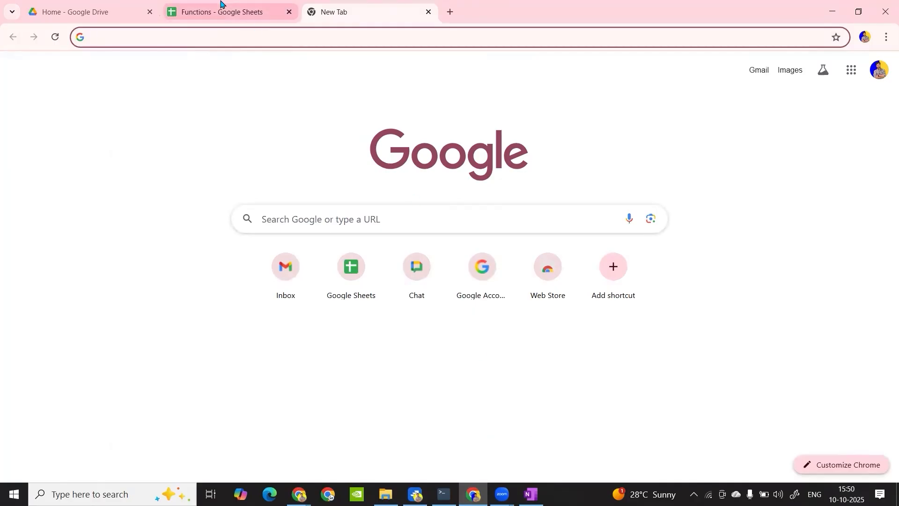
click(220, 4)
click(615, 228)
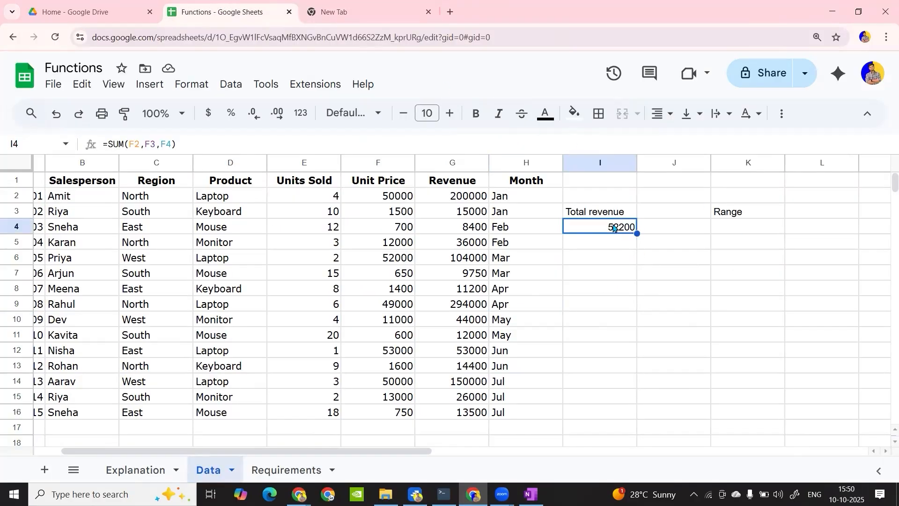
text(=)
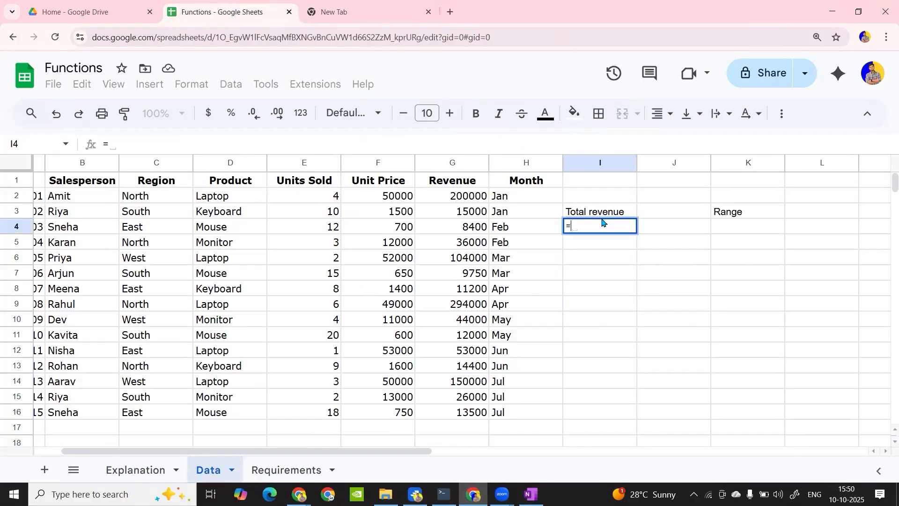
text(su)
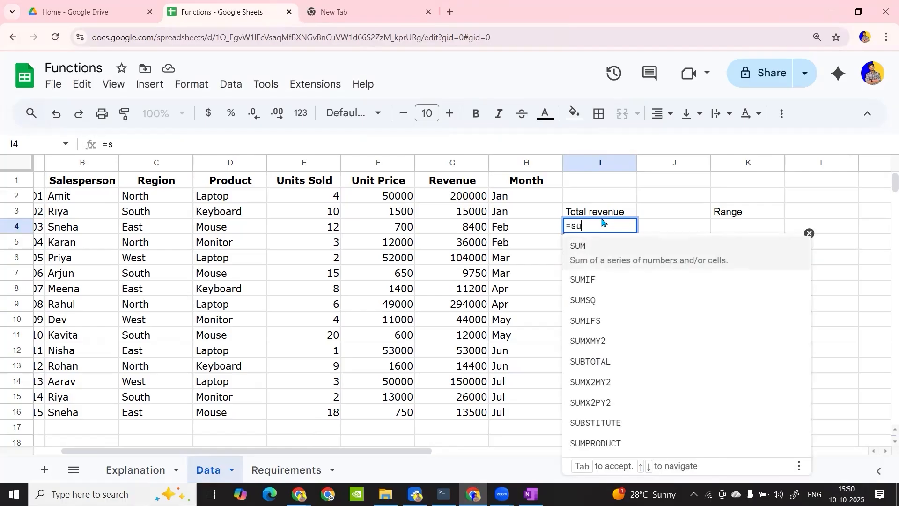
key(Tab)
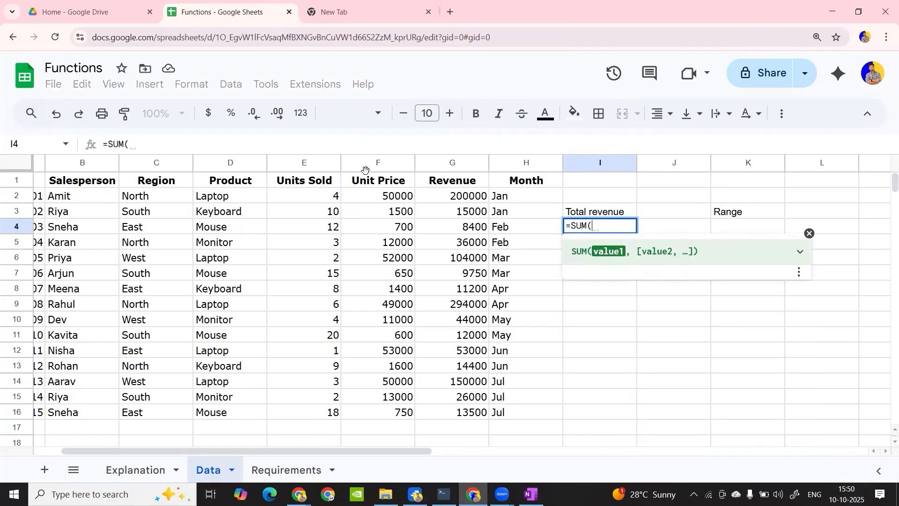
Try the ranges F2:F16, E2:G2 and E2:G16 as the SUM argument and remove the last one
click(385, 201)
drag(385, 201, 402, 408)
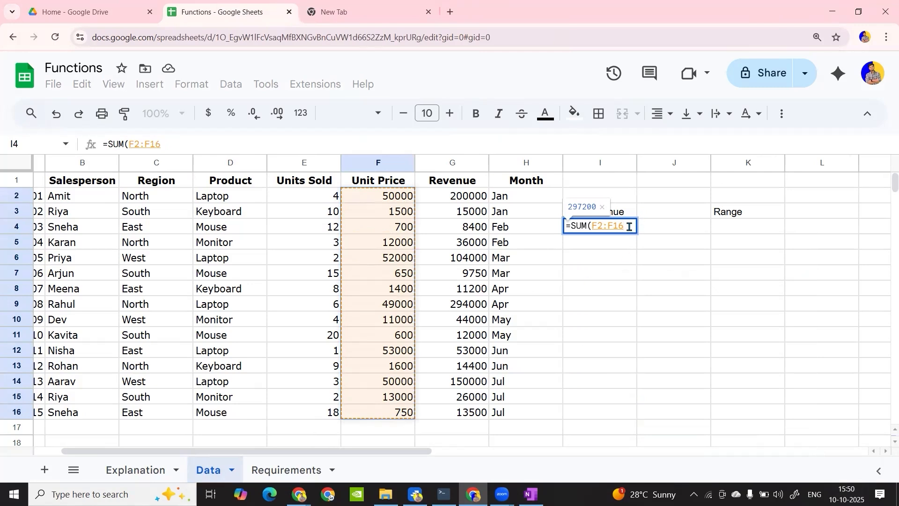
drag(310, 202, 434, 196)
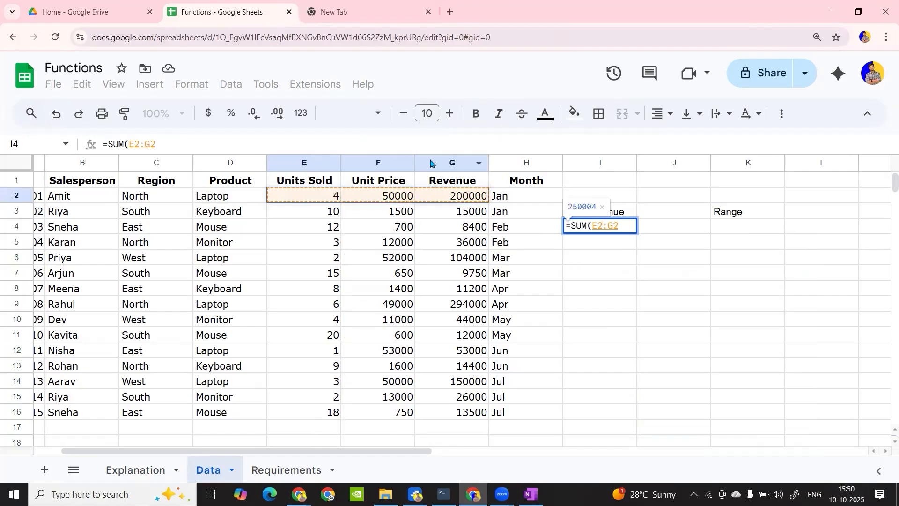
drag(322, 197, 467, 410)
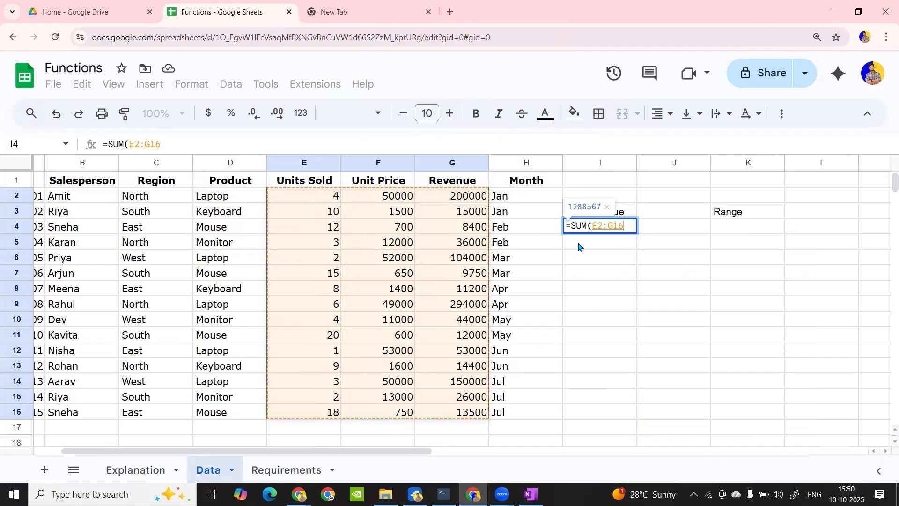
drag(598, 226, 624, 226)
key(BackSpace)
key(BackSpace)
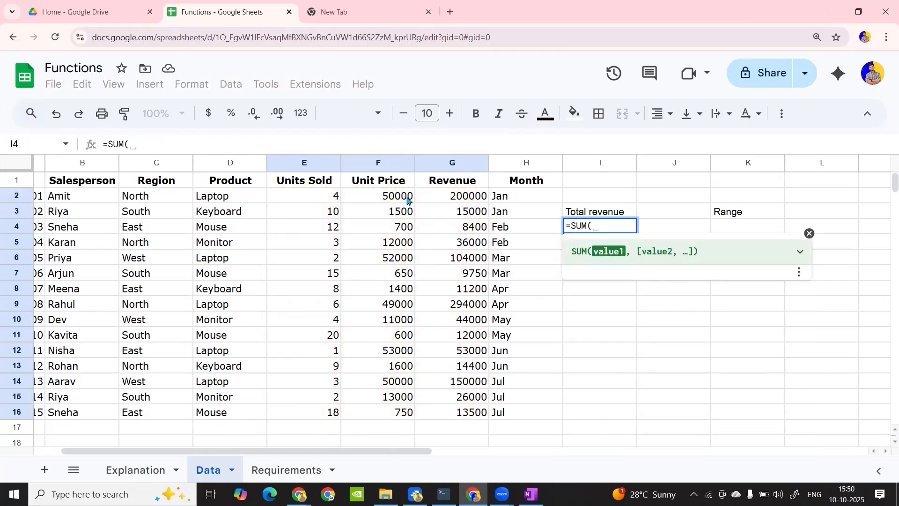
Complete the Total revenue formula in I4 with the Revenue range as =SUM(G2:G16)
click(453, 199)
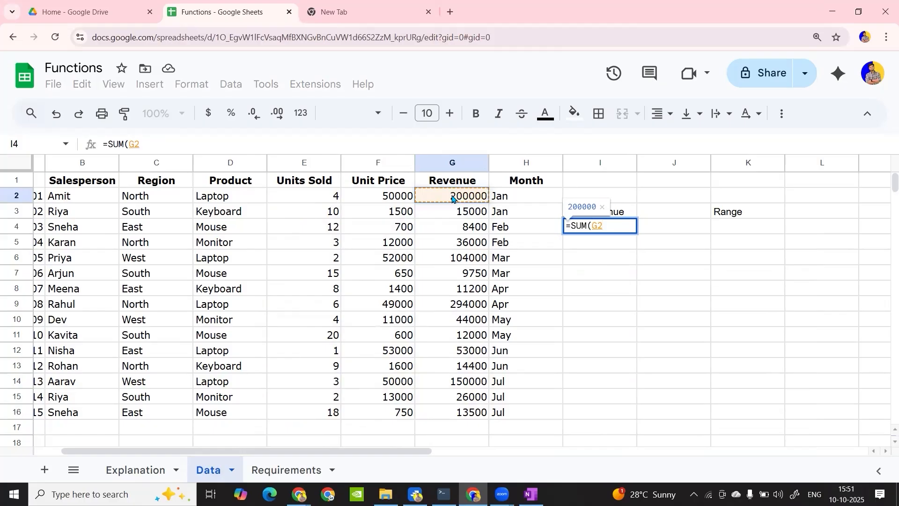
key(ctrl+shift+Down)
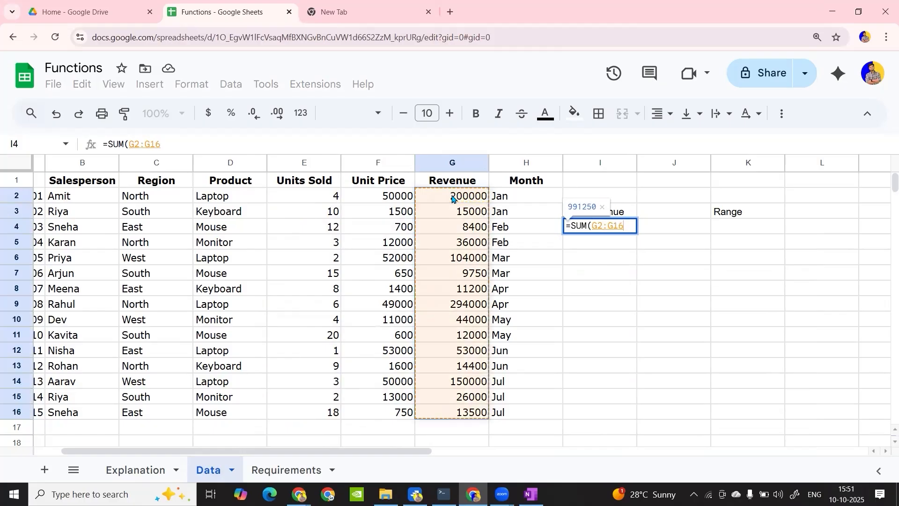
text())
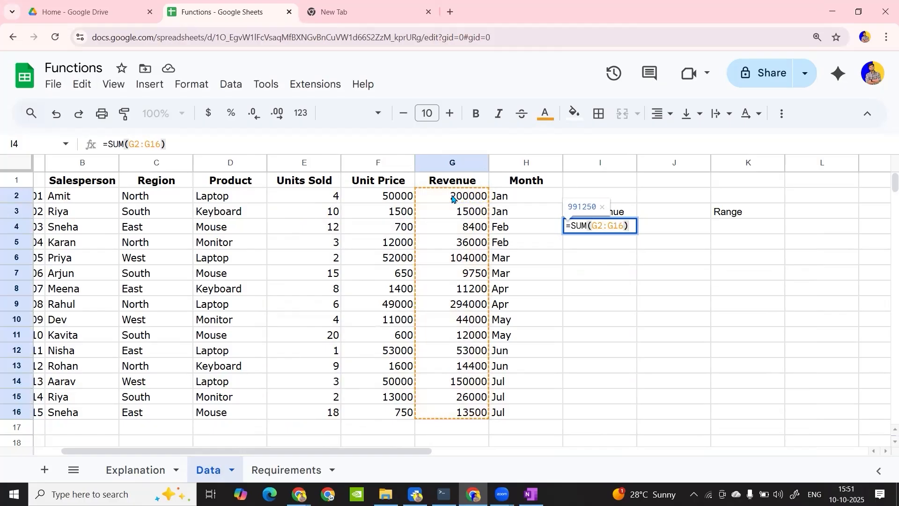
key(Return)
drag(593, 200, 636, 244)
click(675, 215)
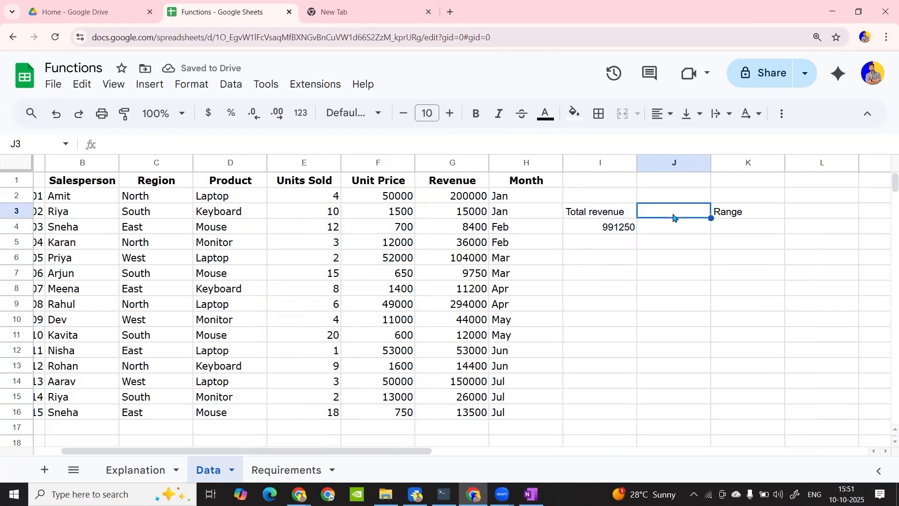
drag(584, 186, 739, 266)
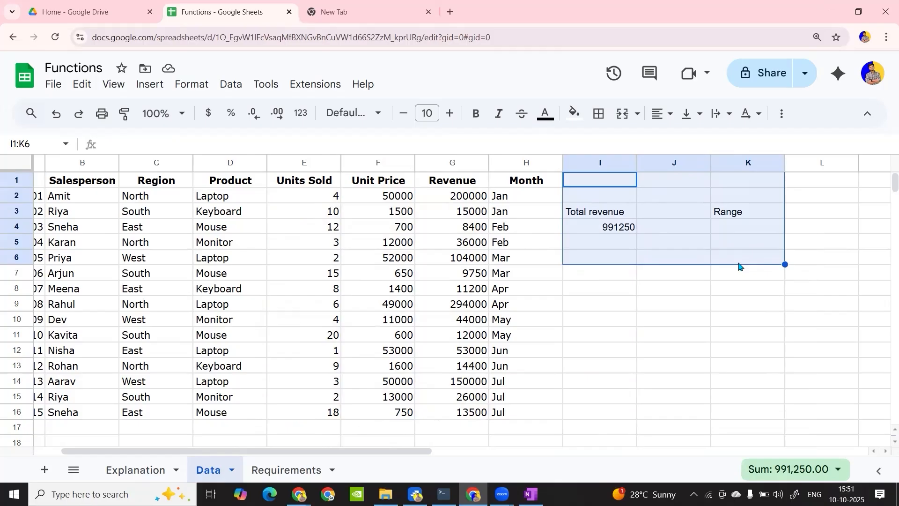
Start a SUM formula in I6 to examine the function's example and argument help, and discard the formula
click(619, 257)
text(=sum)
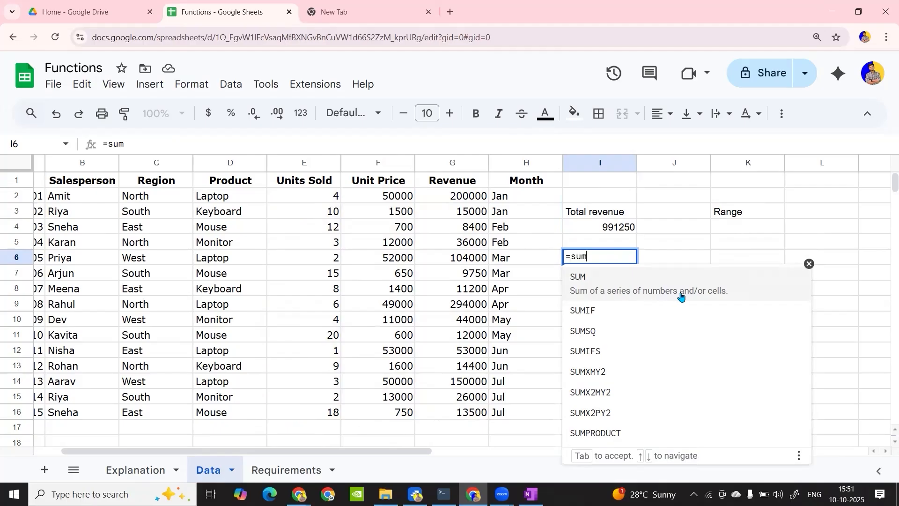
click(698, 297)
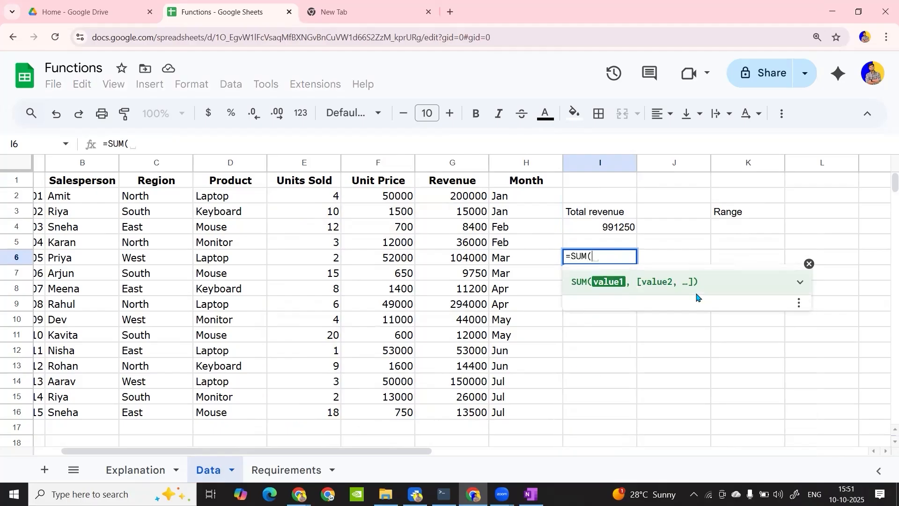
click(803, 285)
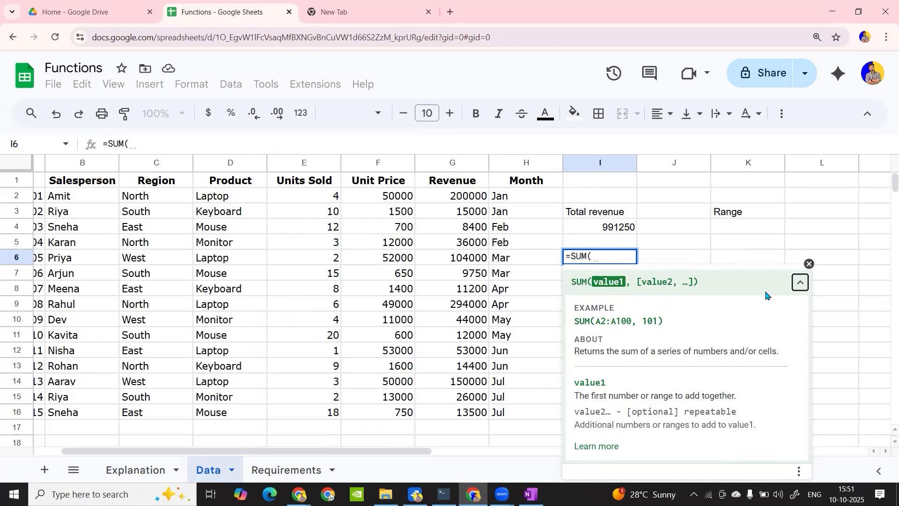
click(810, 263)
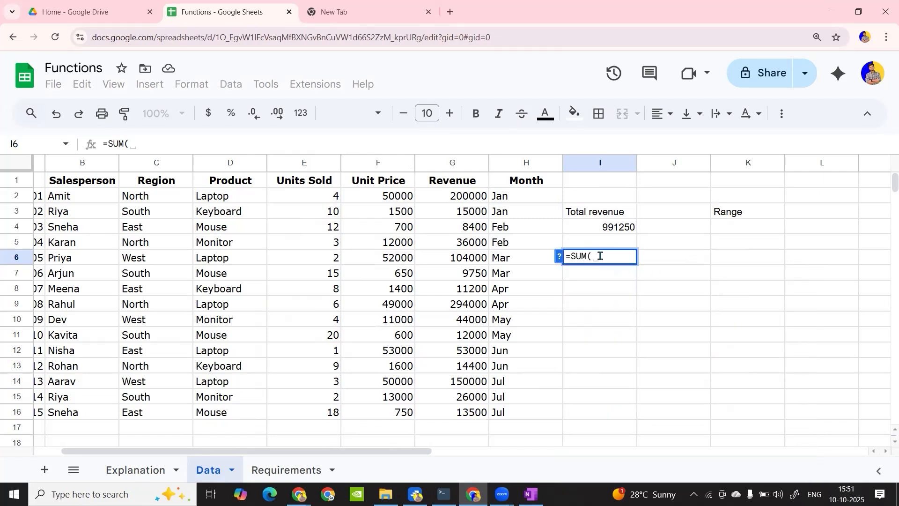
key(BackSpace)
key(BackSpace)
key(BackSpace)
key(BackSpace)
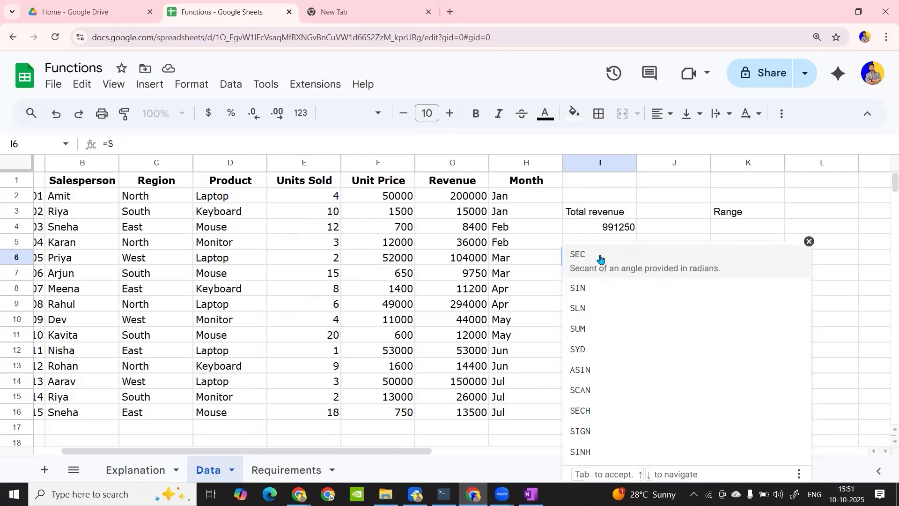
key(BackSpace)
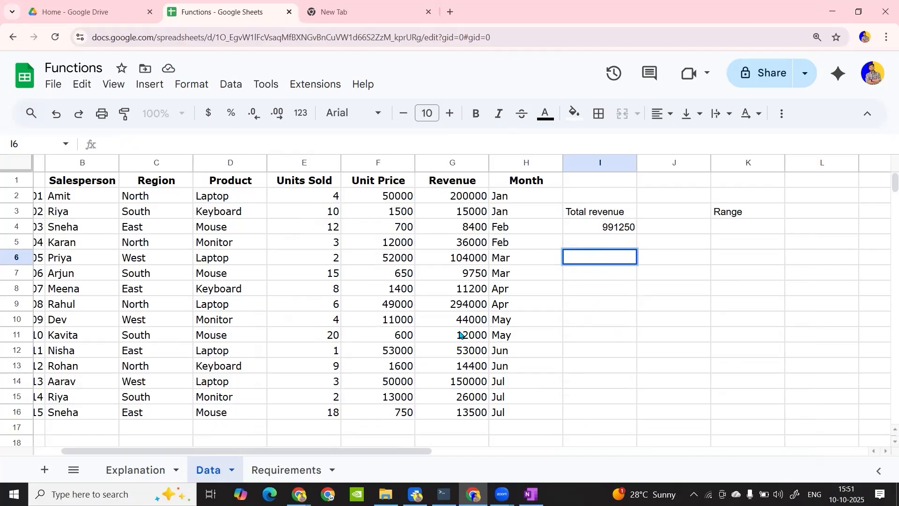
On the Requirements sheet, shorten the practice question in A2 to "What is the total revenue ?"
click(290, 474)
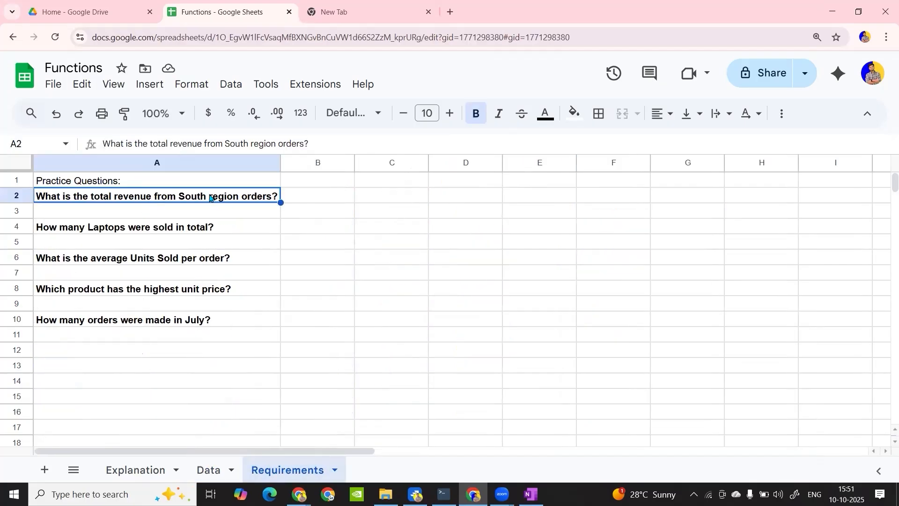
double_click(177, 196)
drag(178, 195, 272, 193)
drag(151, 195, 293, 201)
key(BackSpace)
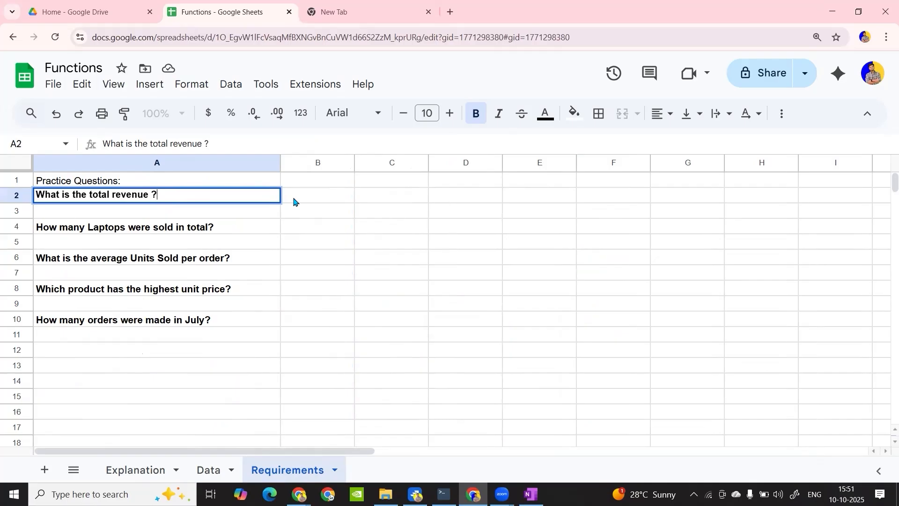
Answer the total revenue question in B2 with =SUM(Data!G2:G16), taking the Revenue range from the Data sheet
click(313, 195)
text(=S)
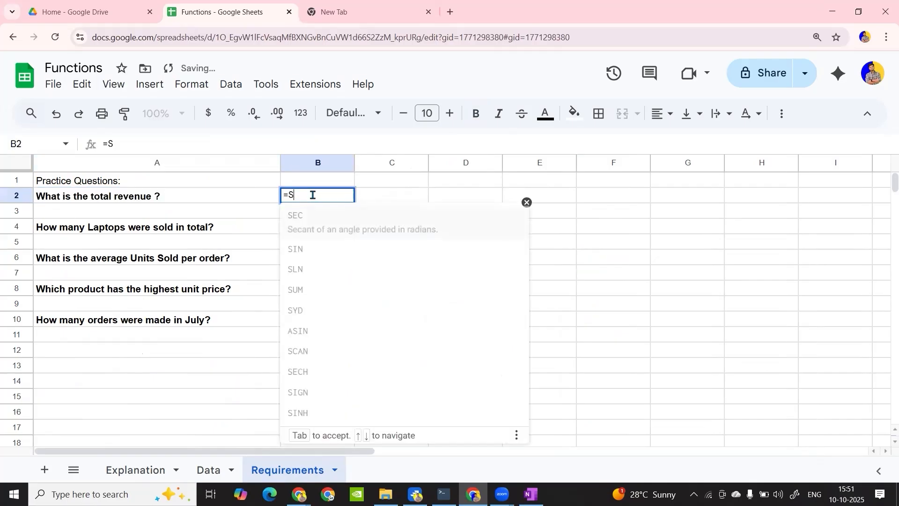
text(UM()
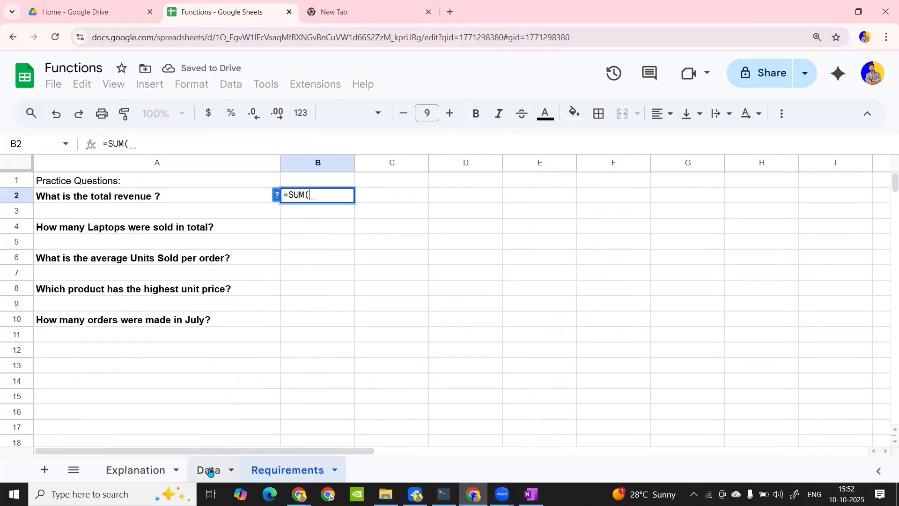
click(209, 474)
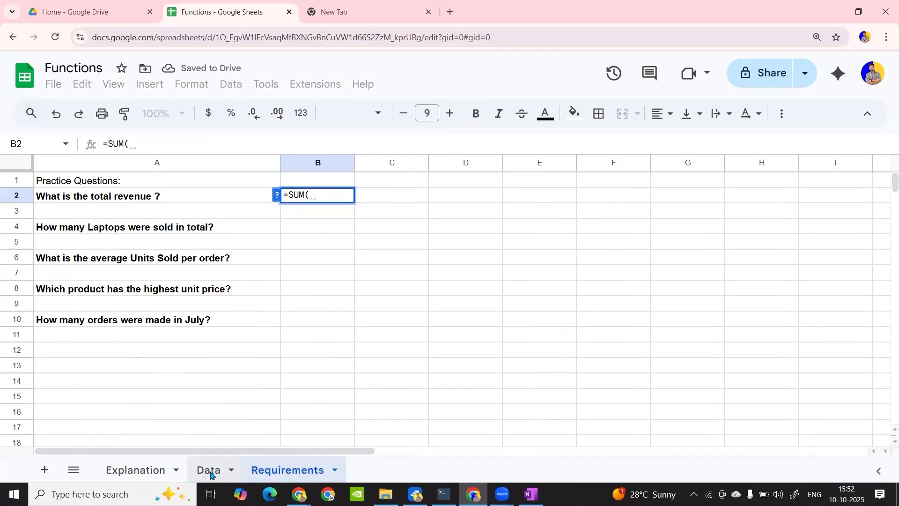
drag(450, 196, 464, 412)
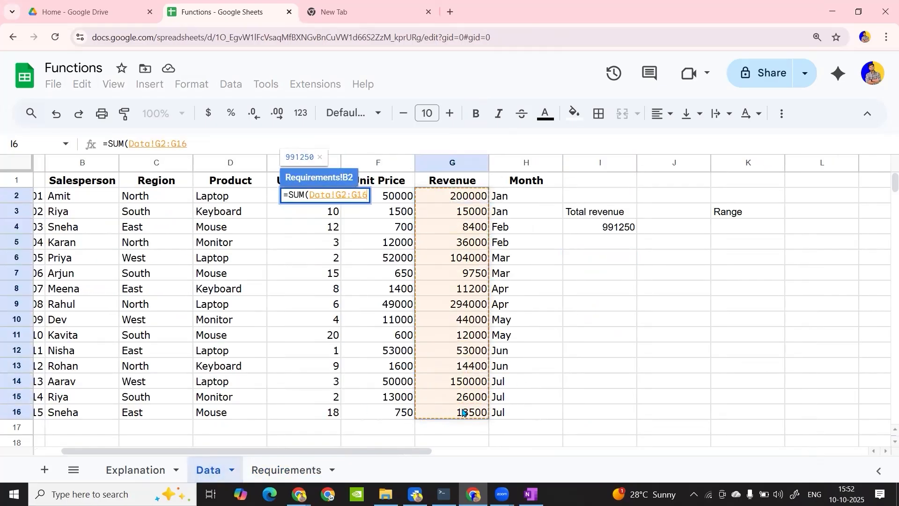
text())
key(Return)
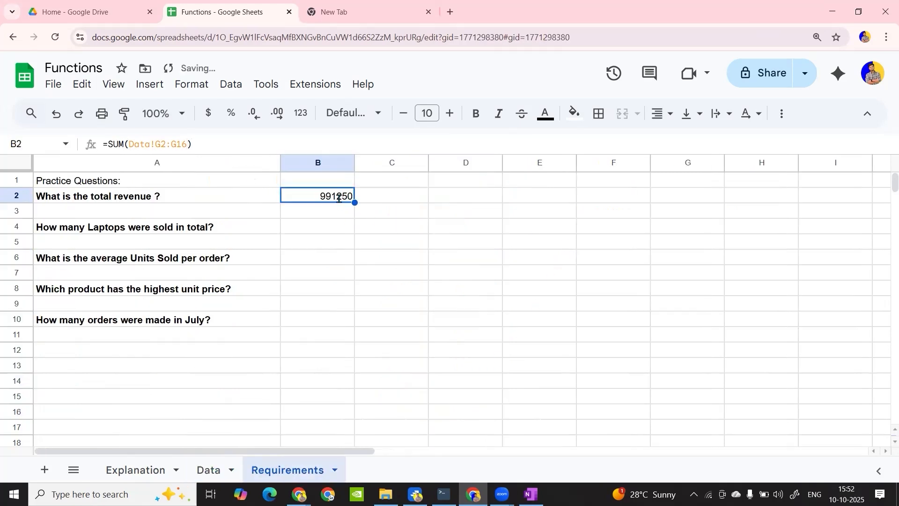
Point out the Data! sheet reference inside the formula in B2 and leave the formula as it is
double_click(340, 196)
drag(310, 195, 337, 195)
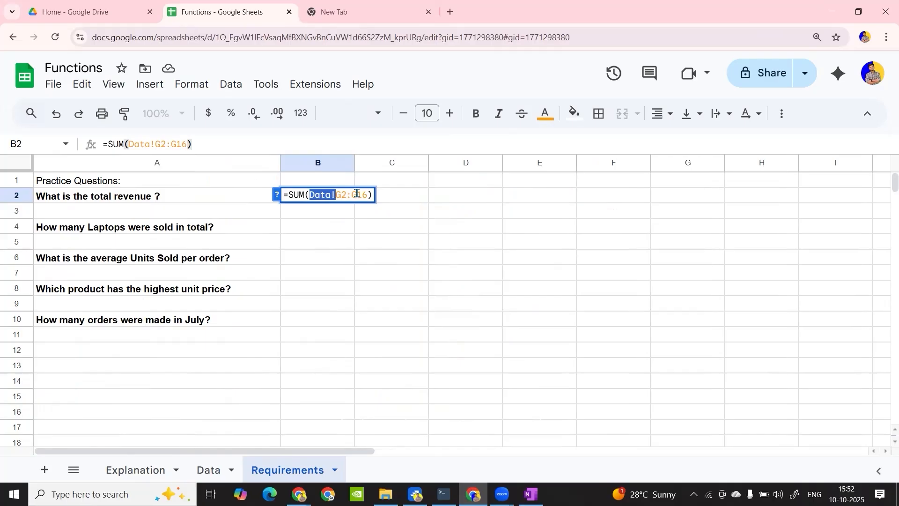
key(Return)
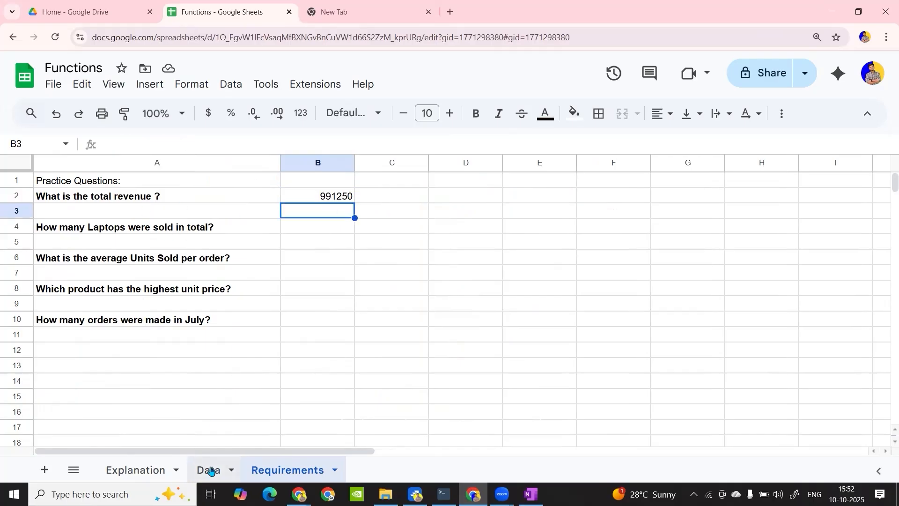
Enter the labels "maX" in C1 and "mIN" in D1 on the Requirements sheet
click(394, 170)
click(394, 180)
text(maX)
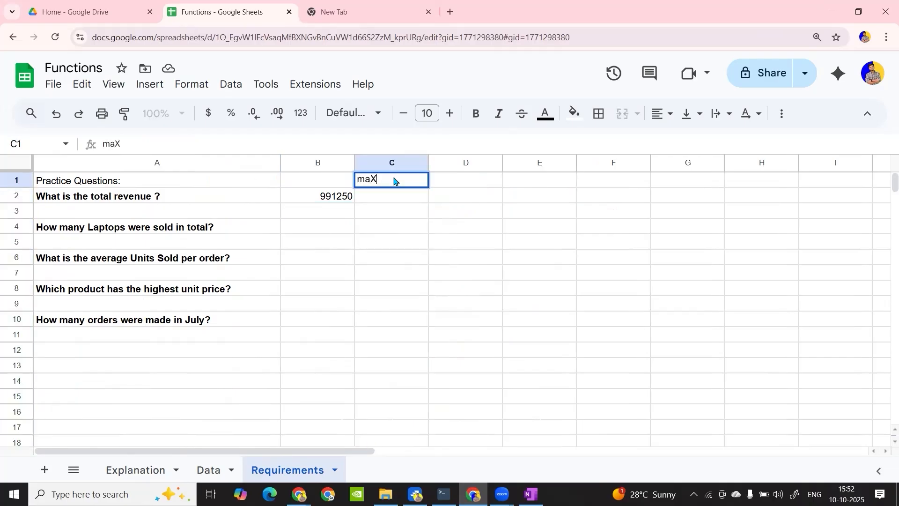
key(Tab)
text(mIN)
key(Return)
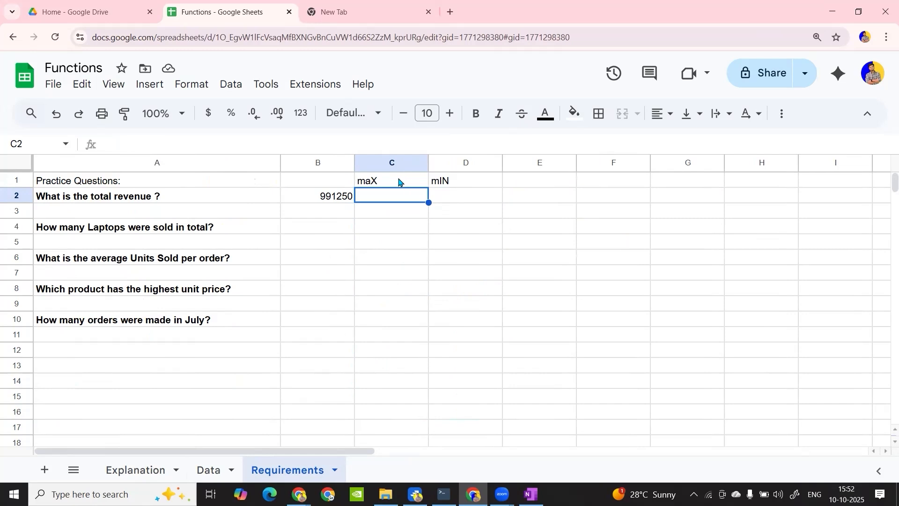
Find the highest revenue in C2 with =MAX(Data!G2:G16), taking the Revenue range from the Data sheet
double_click(384, 195)
text(=MAX)
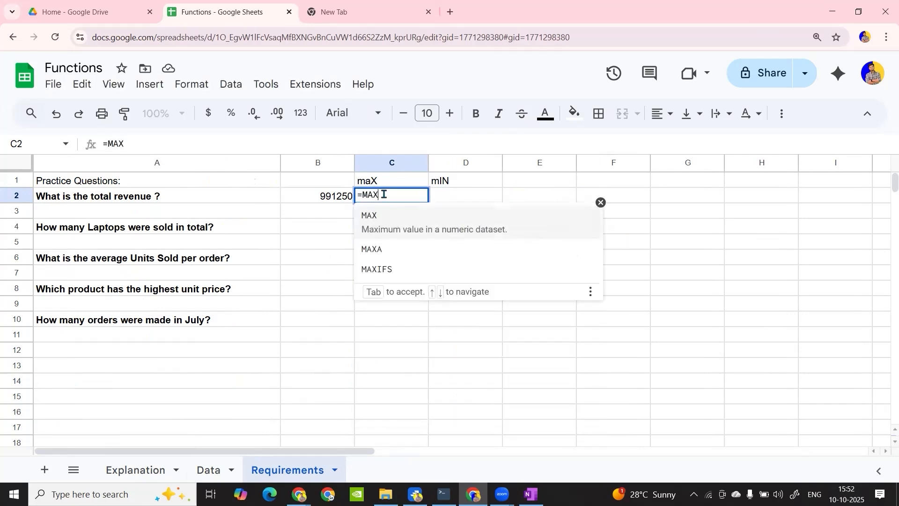
text(()
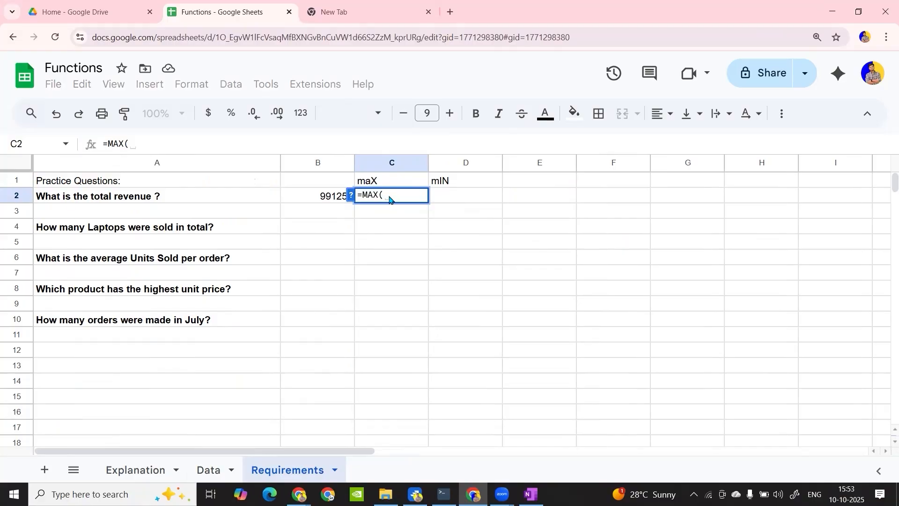
click(209, 471)
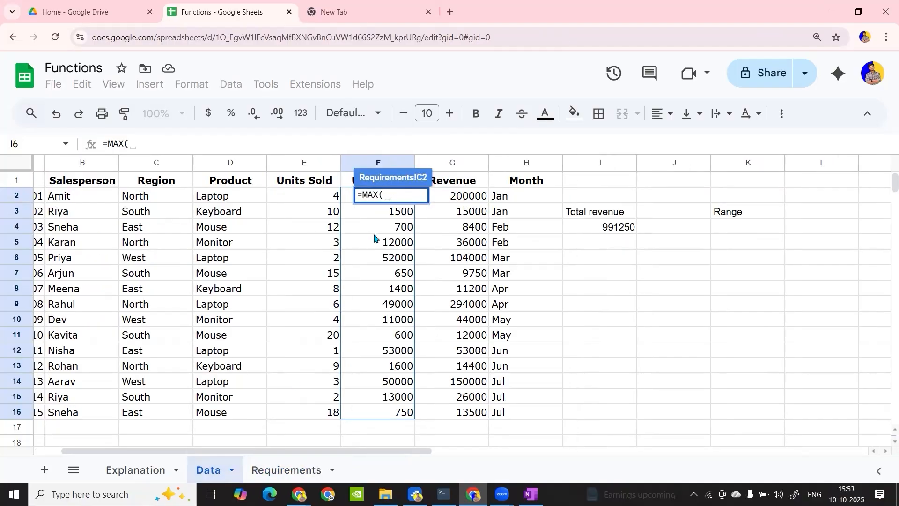
drag(352, 199, 376, 418)
text())
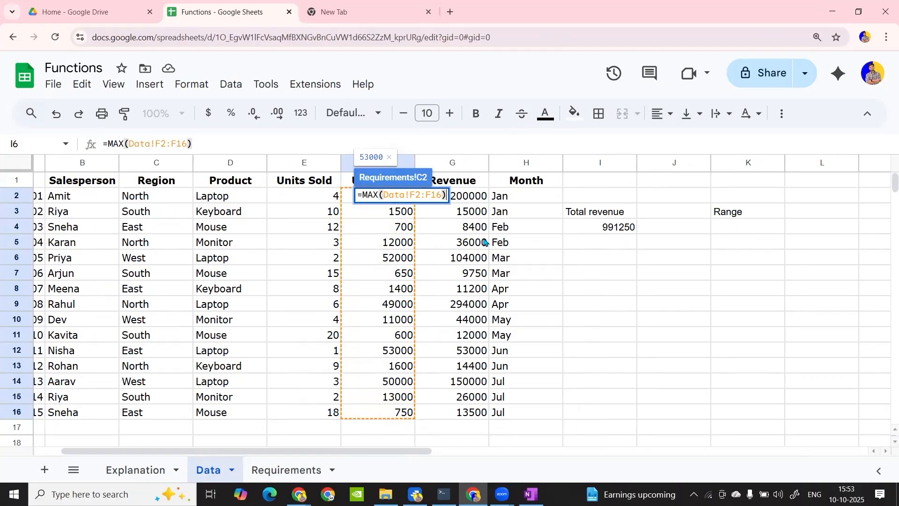
drag(383, 195, 479, 416)
key(BackSpace)
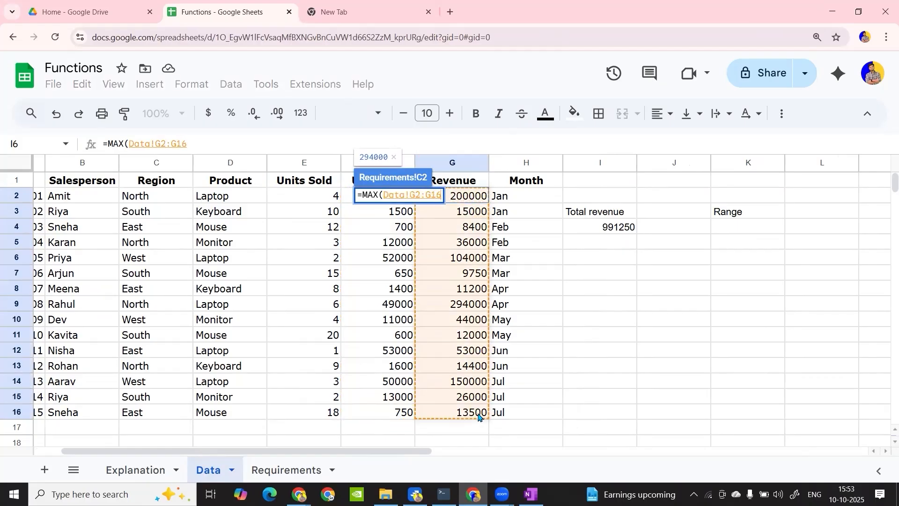
text())
key(Return)
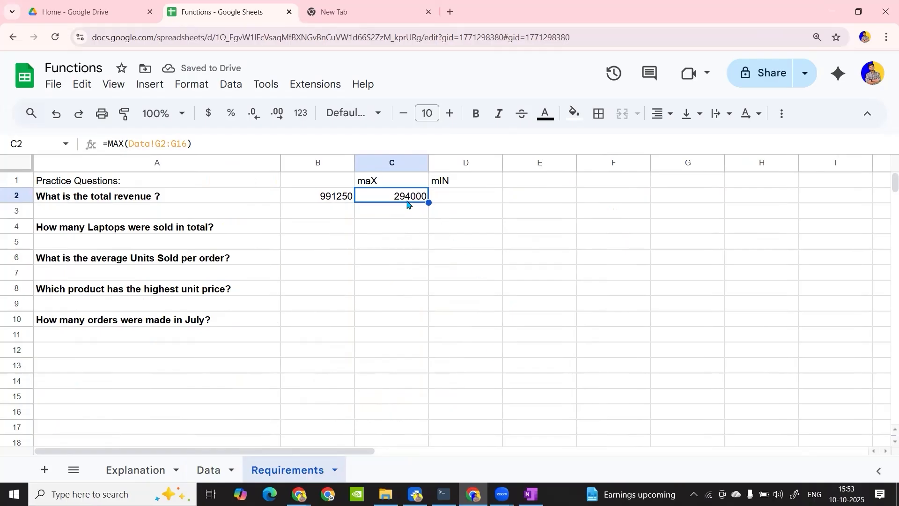
Find the lowest revenue in D2 with =MIN(Data!G2:G16), using the same Revenue range from the Data sheet
click(448, 198)
text(=MIN()
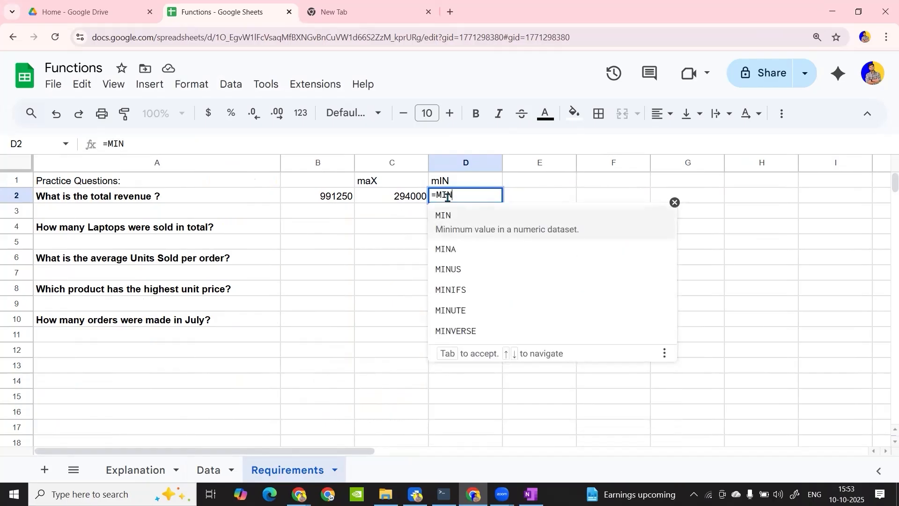
click(209, 471)
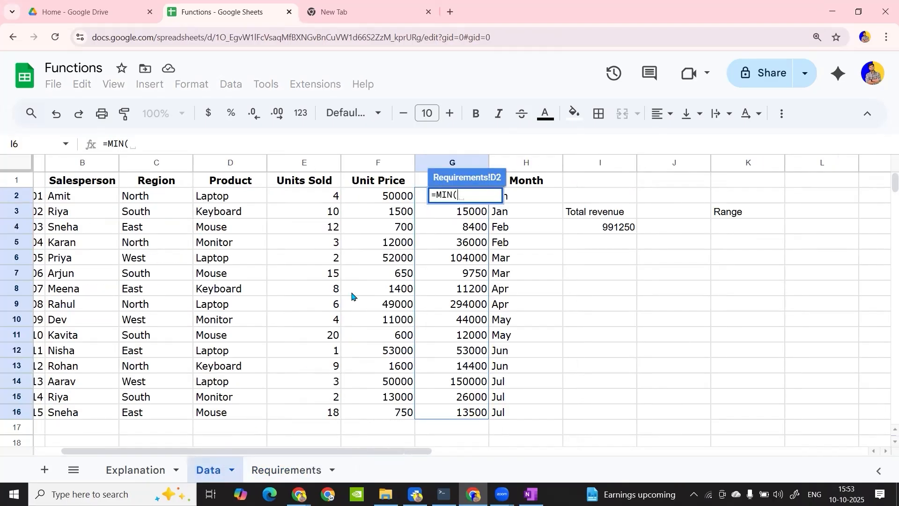
drag(424, 199, 441, 417)
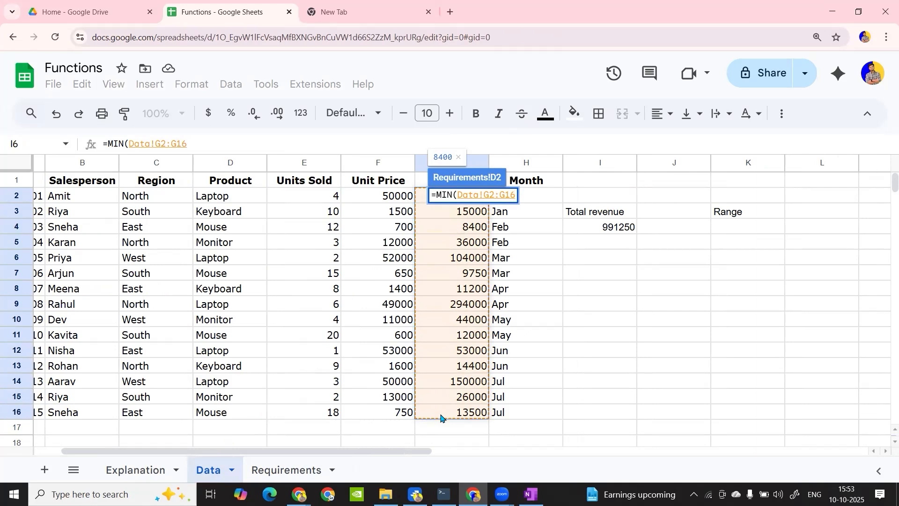
key(Return)
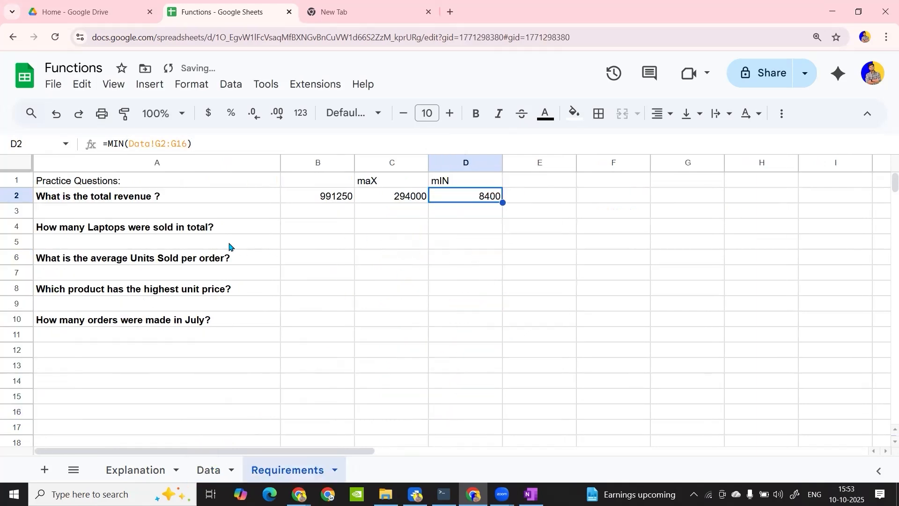
Move the remaining practice questions from A4:A12 down the sheet so that they start at A17
click(197, 230)
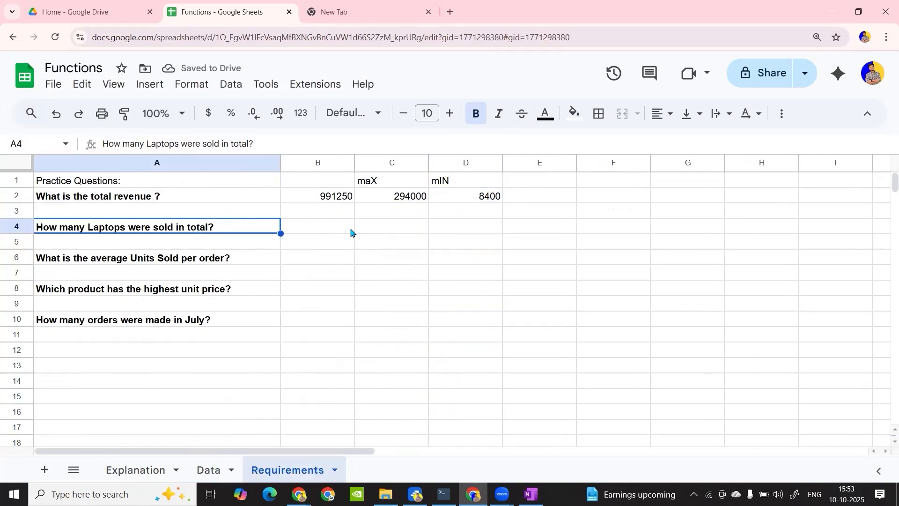
click(544, 182)
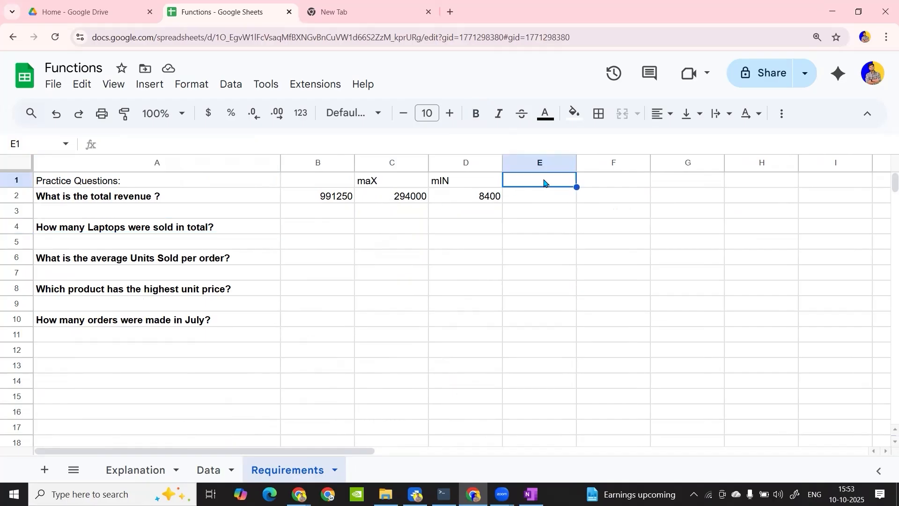
click(157, 233)
shift+click(181, 349)
key(ctrl+c)
click(118, 425)
key(ctrl+v)
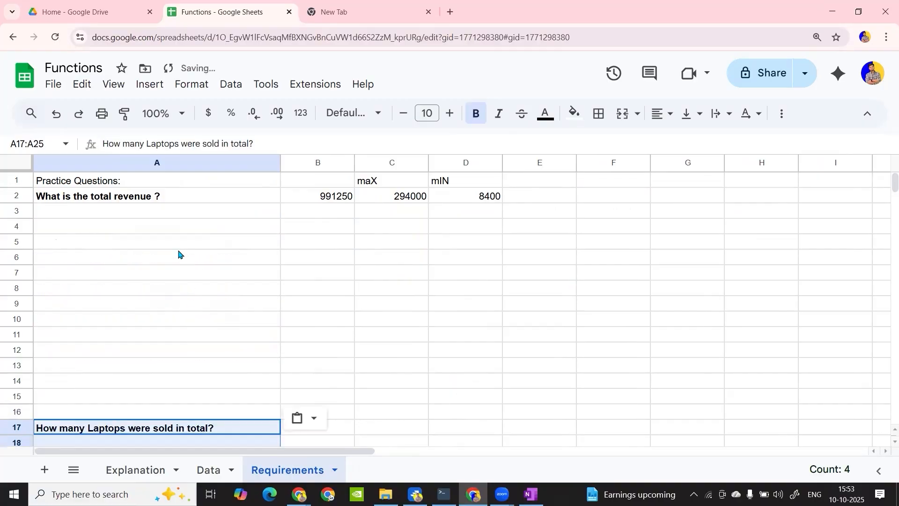
Enter the label "Total order" in the emptied cell A4
click(151, 230)
text(tOTAL)
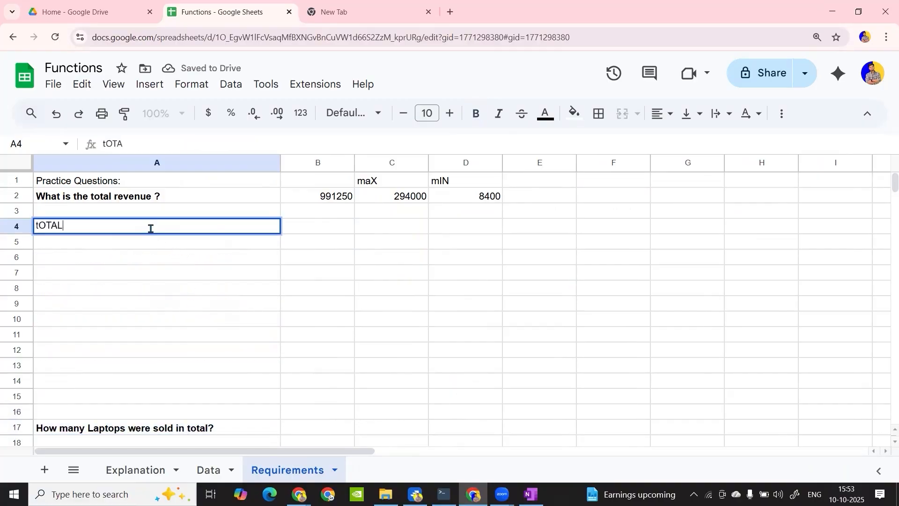
key(BackSpace)
key(BackSpace)
key(BackSpace)
key(BackSpace)
key(BackSpace)
text(Total order)
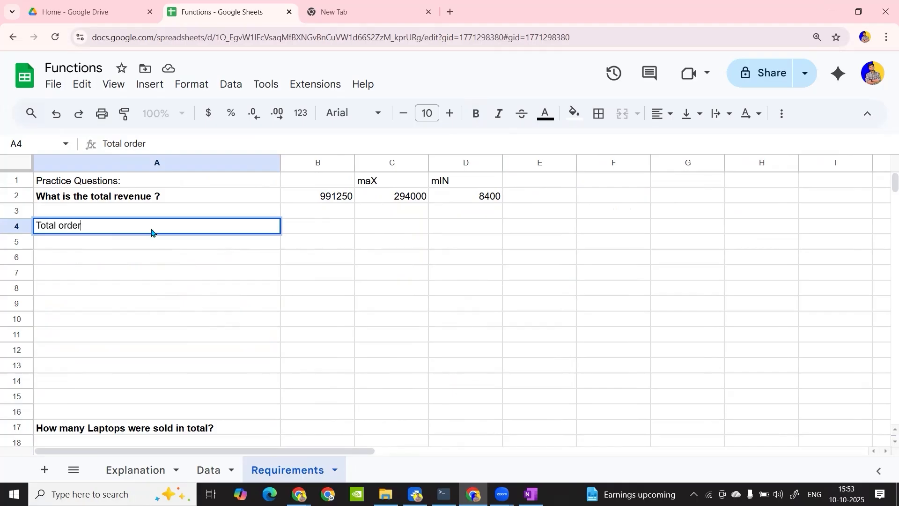
key(Return)
Count the orders in B4 with =COUNT(Data!A2:A16), taking the Order ID range from the Data sheet
click(210, 469)
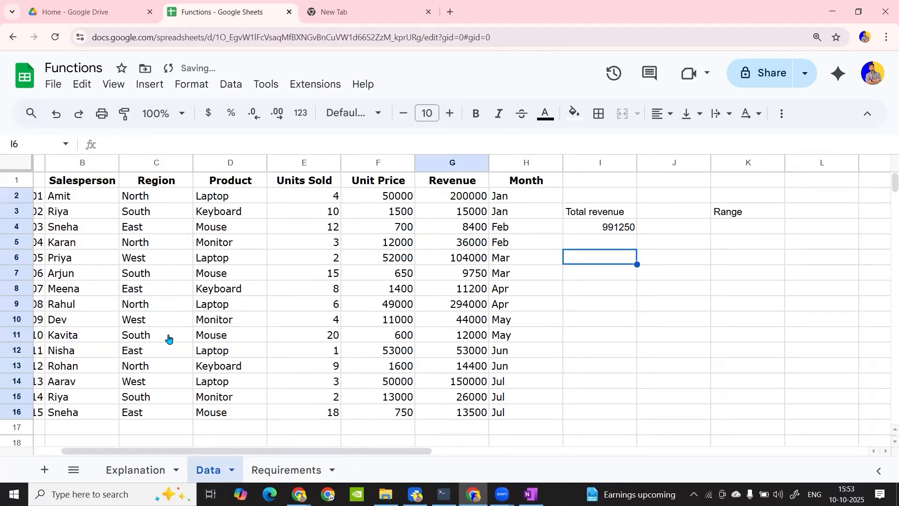
drag(84, 201, 105, 416)
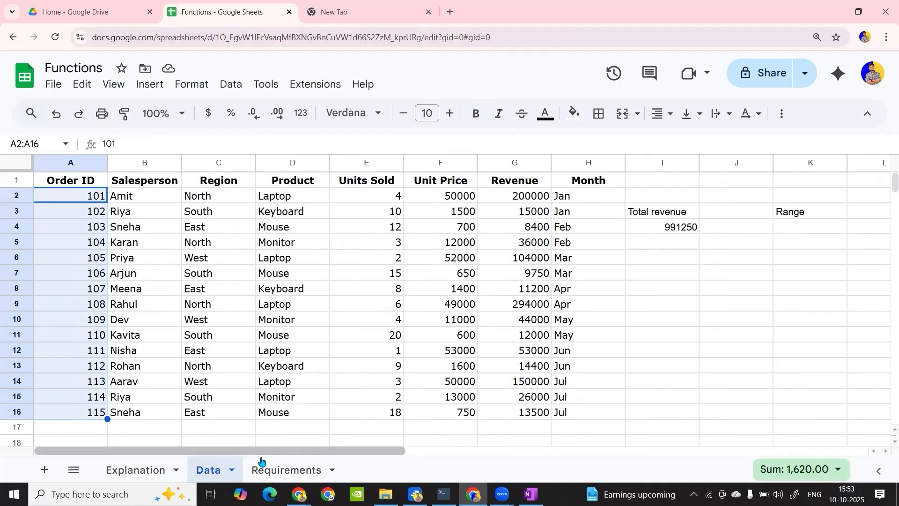
click(266, 469)
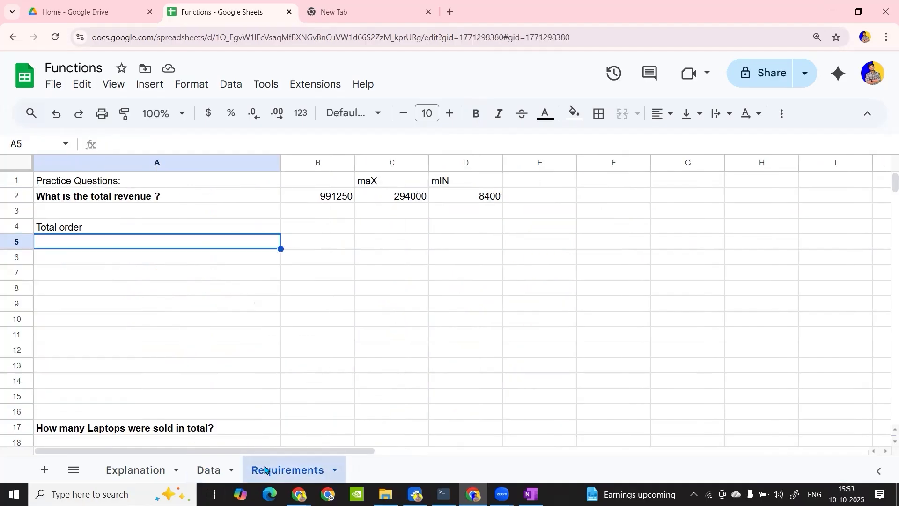
click(313, 226)
text(=vc)
key(BackSpace)
key(BackSpace)
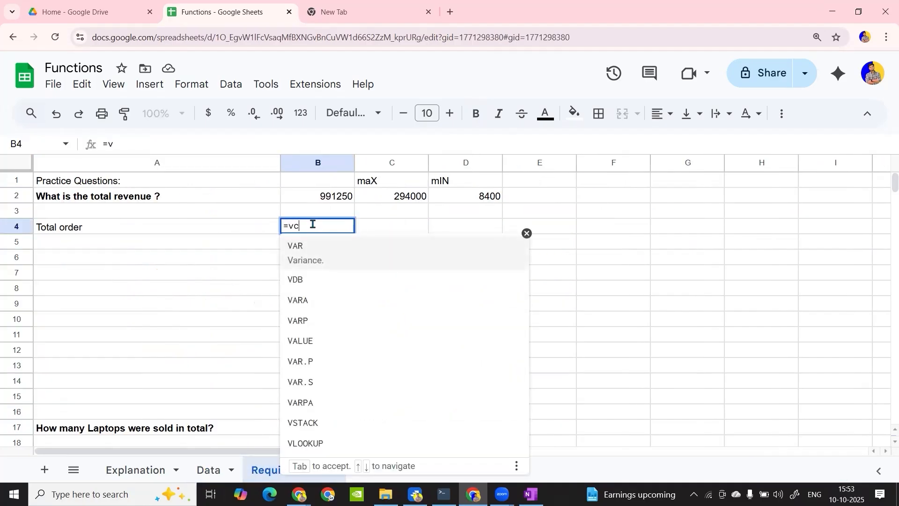
text(count)
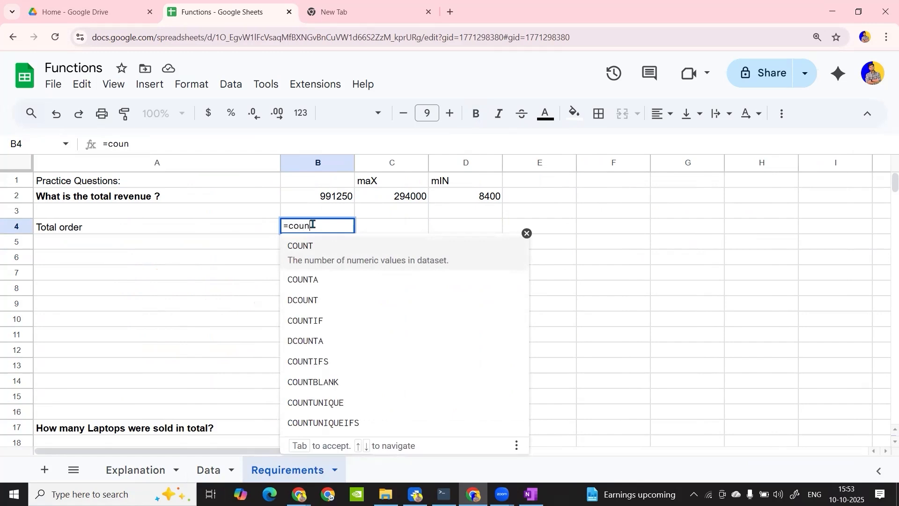
key(Tab)
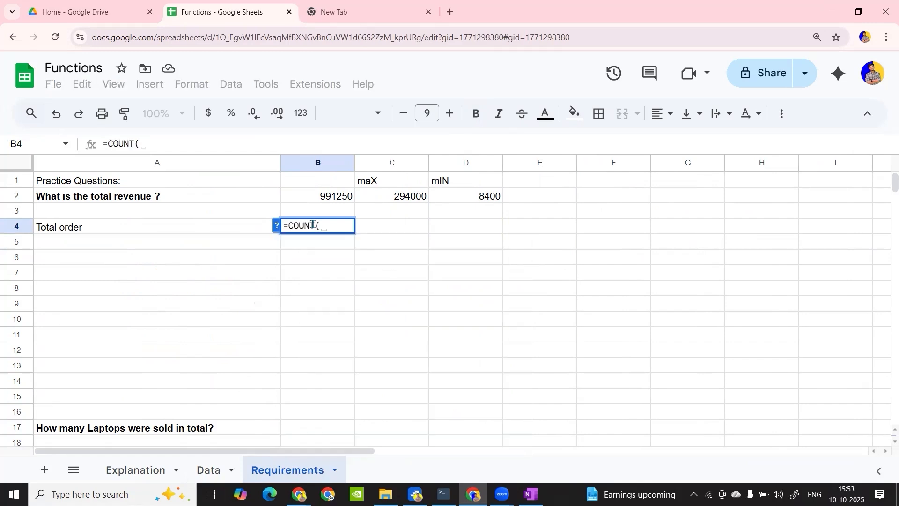
click(209, 476)
drag(84, 202, 94, 421)
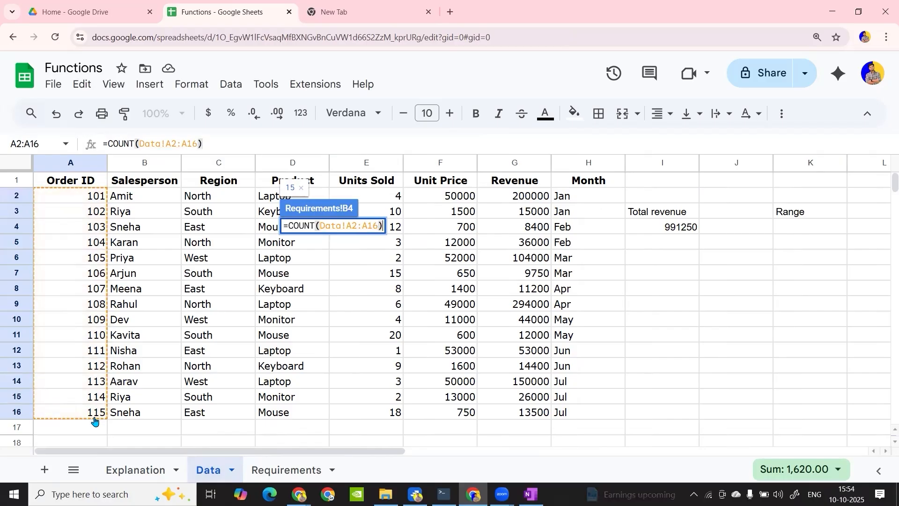
key(Return)
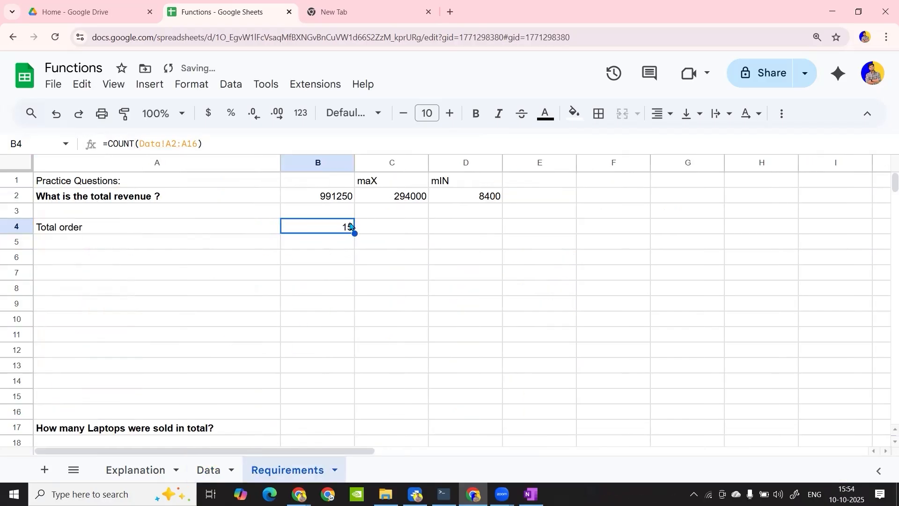
Enter the sample numbers 3, 4 and 6 in C7:C9 and 7 in C12, leaving C10 and C11 blank
click(402, 280)
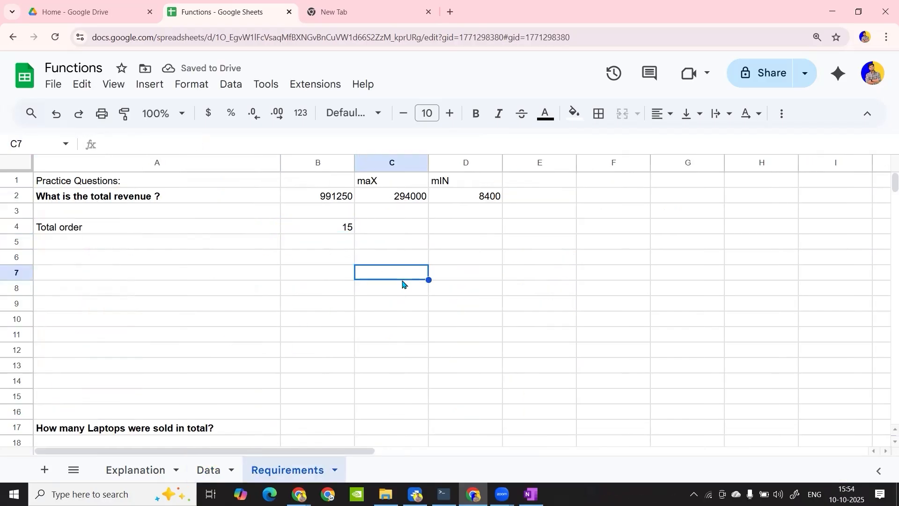
text(3)
key(Return)
text(4)
key(Return)
text(6)
key(Return)
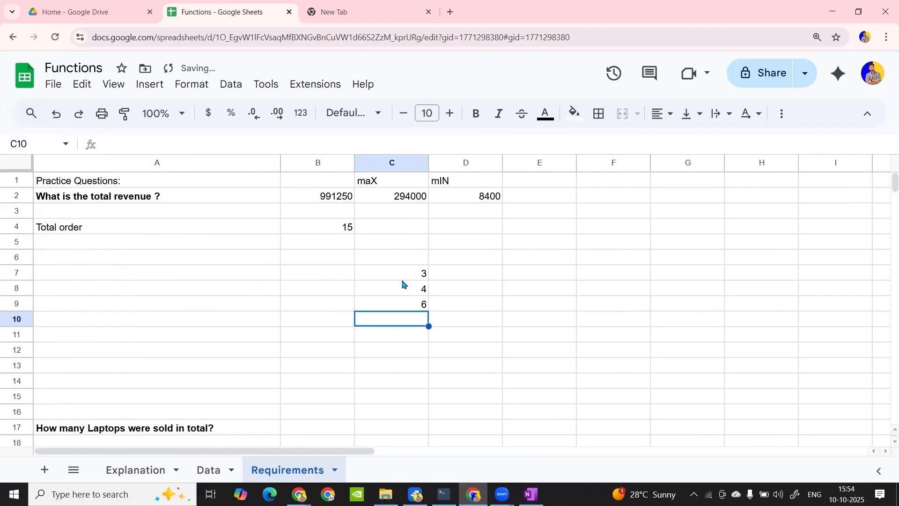
key(Return)
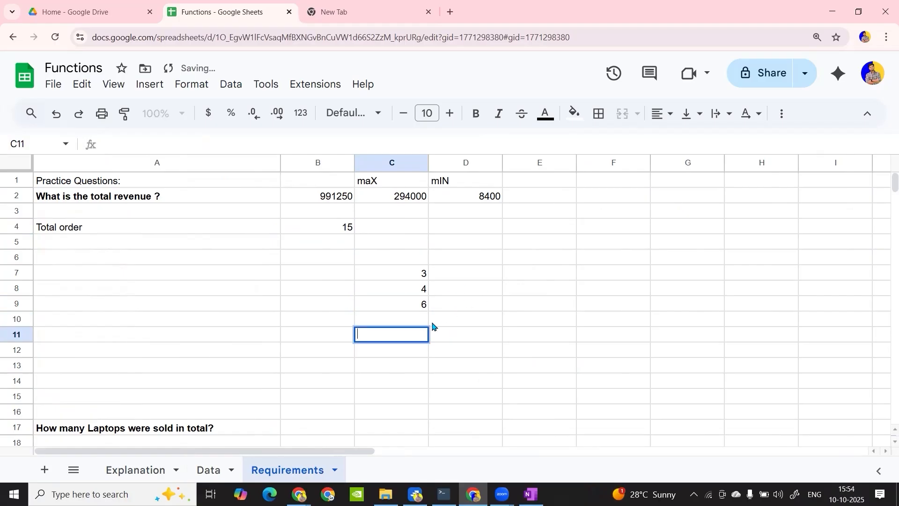
text(6)
key(Return)
text(7)
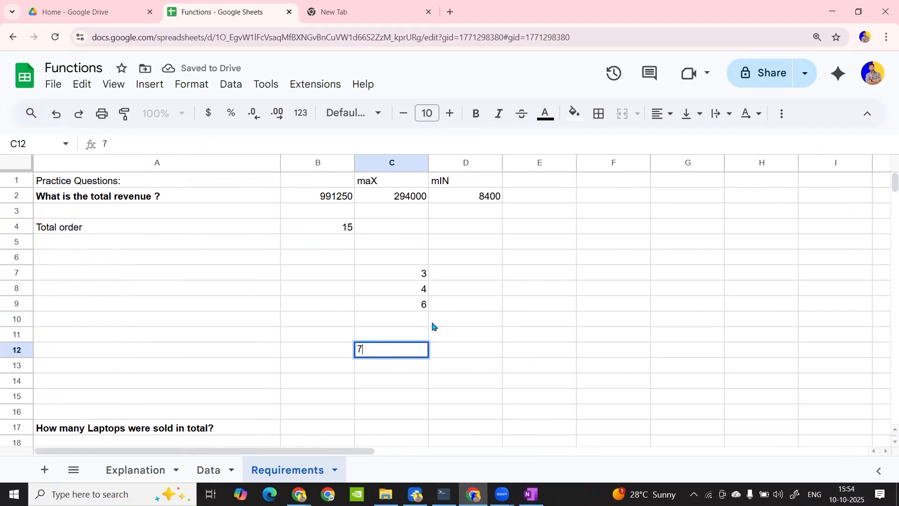
key(Return)
Count the sample numbers in D10 with =COUNT(C7:C12), including the blank cells in the range
click(465, 321)
text(=coun)
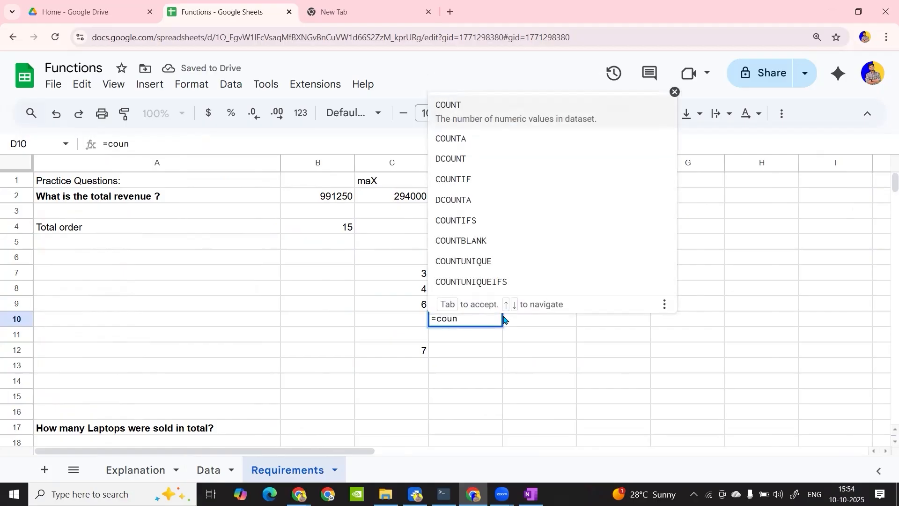
key(Tab)
drag(402, 278, 410, 351)
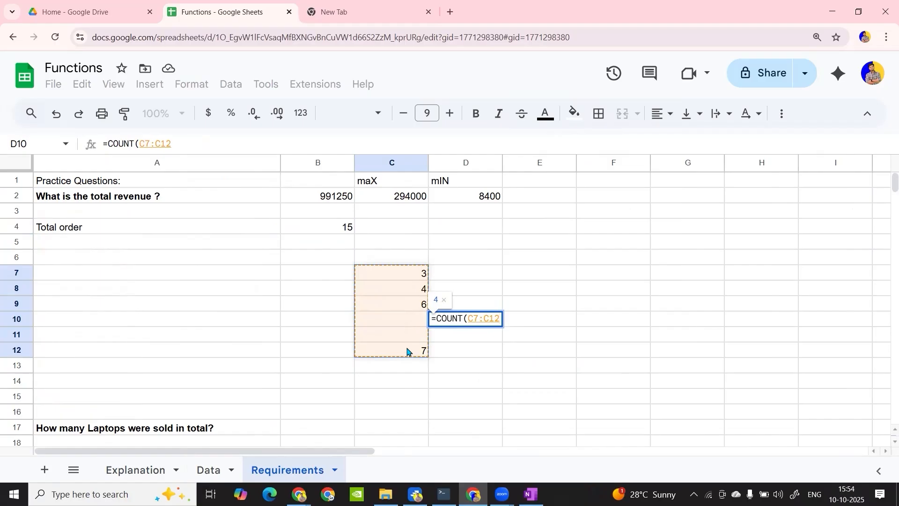
key(Return)
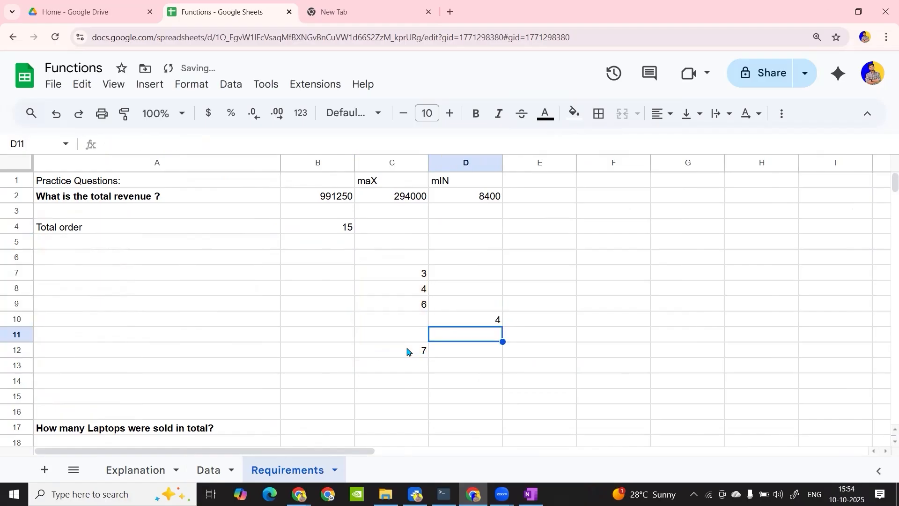
click(484, 323)
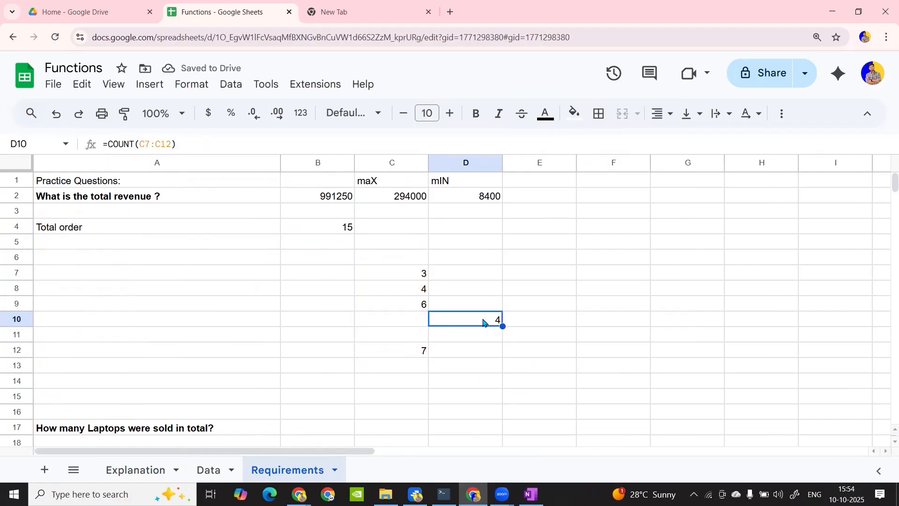
Check the order count formula in B4 and clear the sample numbers and their count from C7:E15
double_click(331, 226)
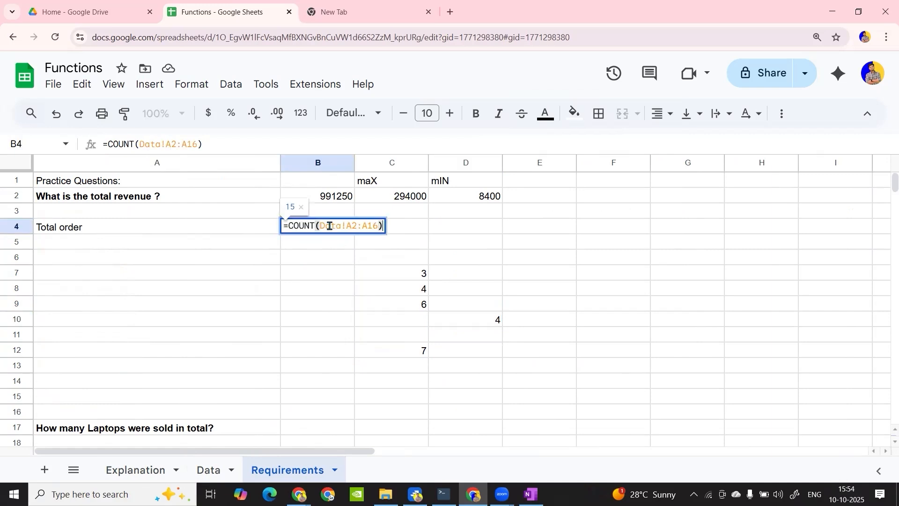
key(Return)
drag(413, 274, 505, 381)
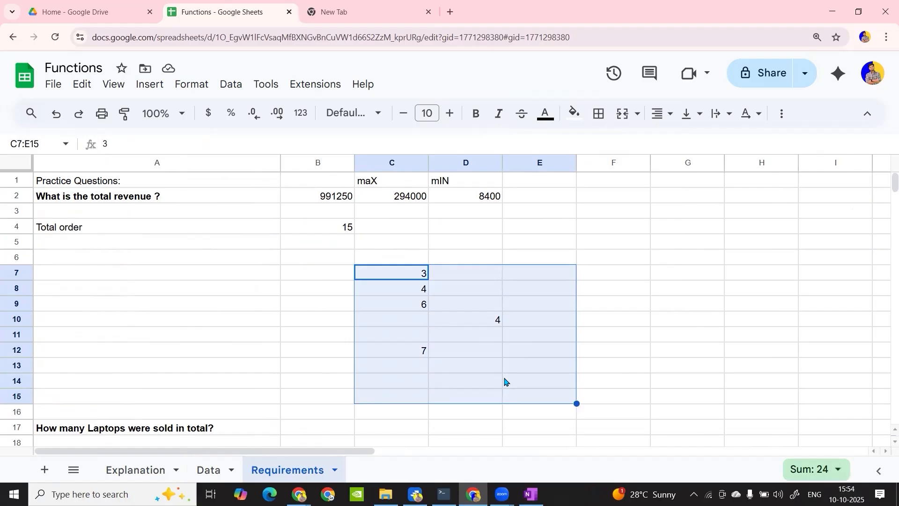
key(Delete)
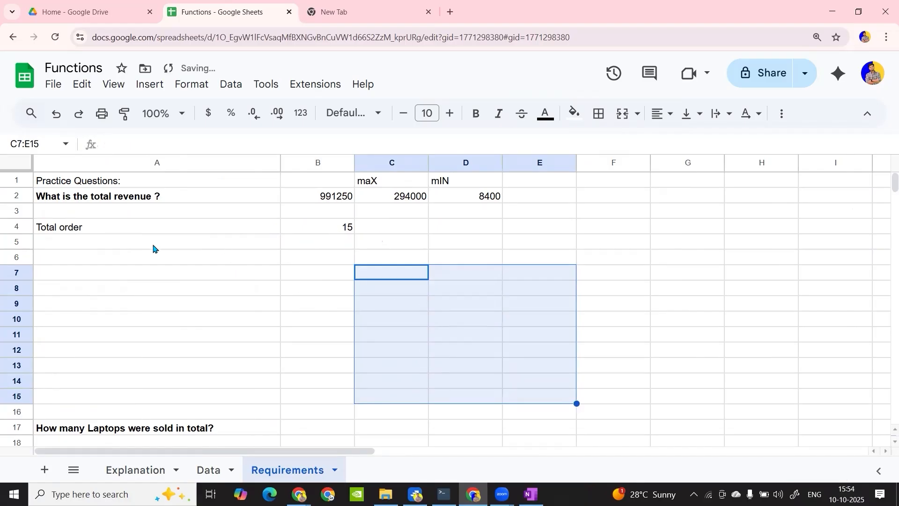
Enter the label "COUNTA" in cell A5, below "Total order"
click(187, 244)
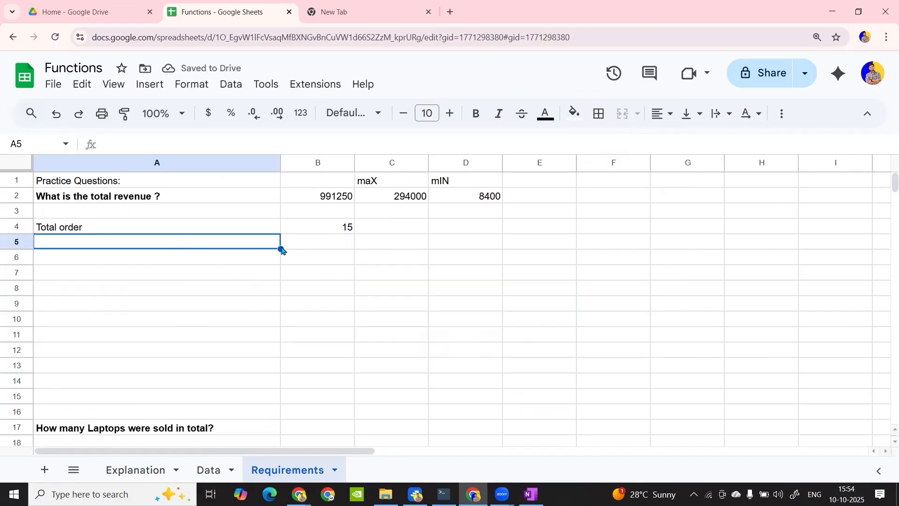
text(COUNTA)
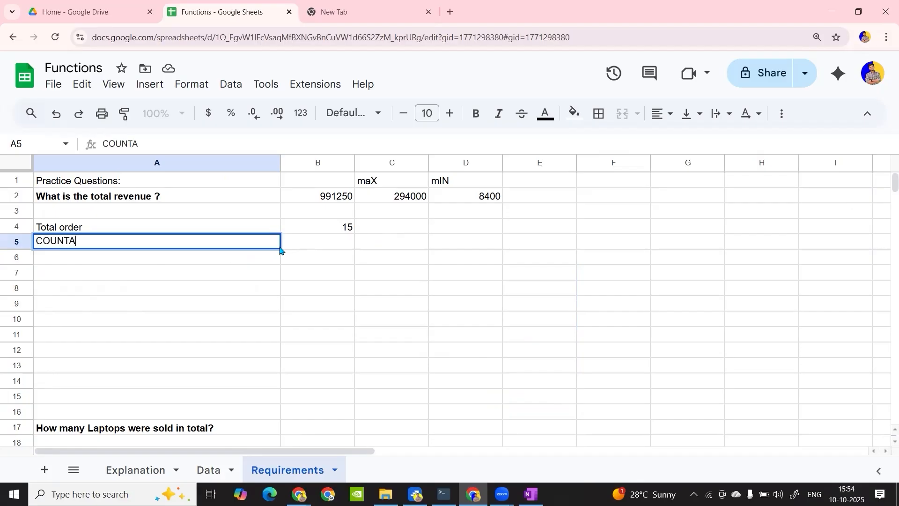
key(Tab)
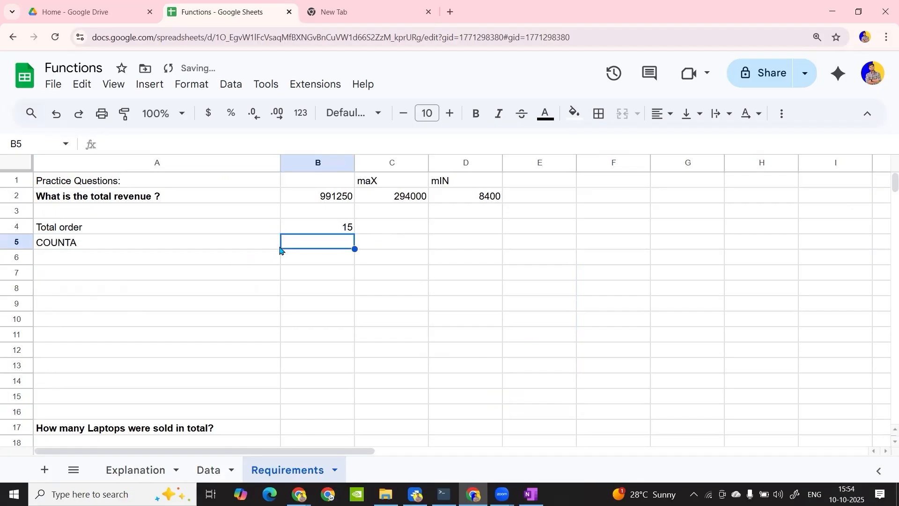
click(303, 275)
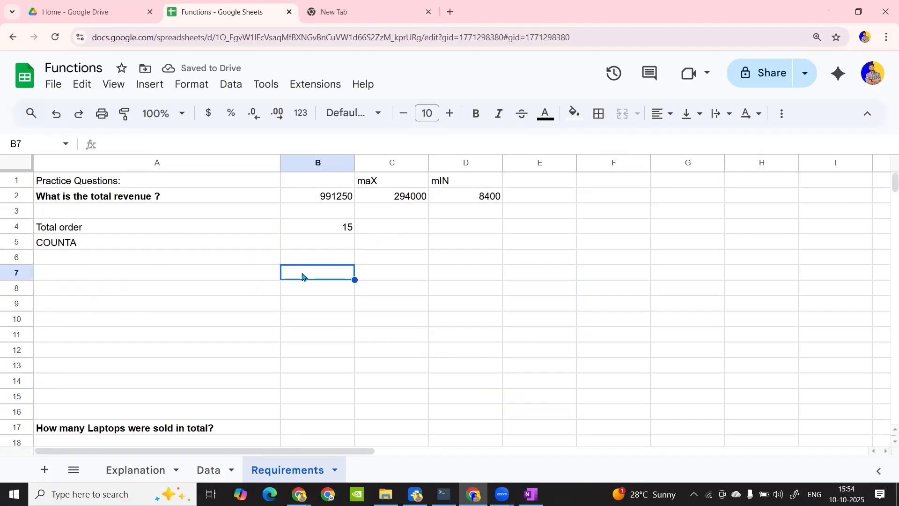
click(205, 473)
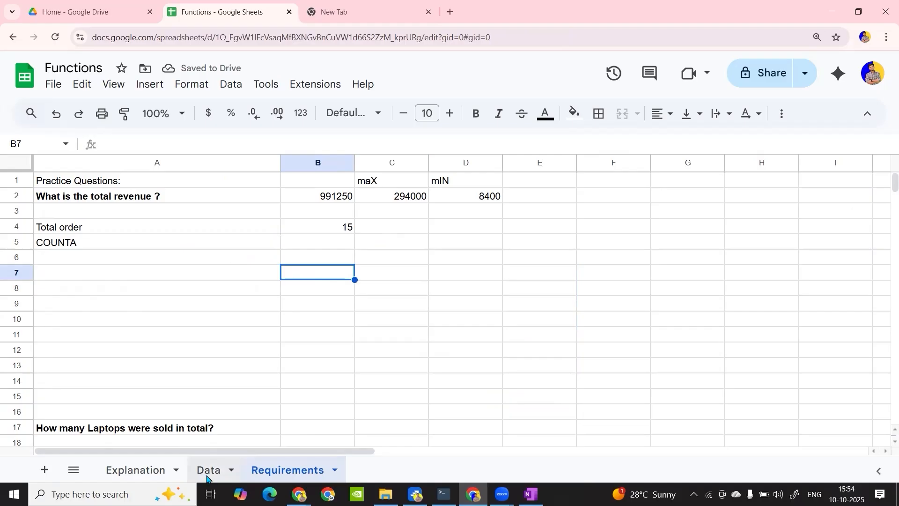
click(275, 474)
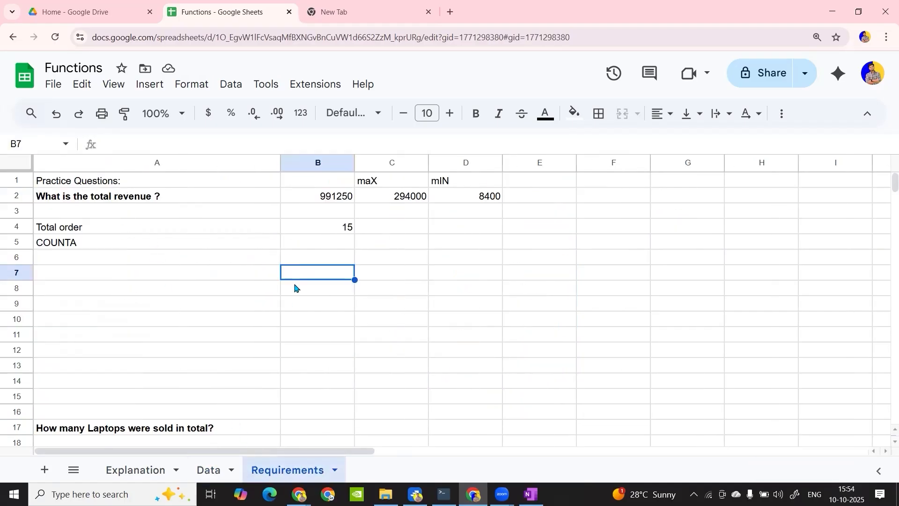
Apply =COUNT(Data!B2:B16) in B5, taking the Salesperson range from the Data sheet
click(321, 243)
text(=coun)
key(Tab)
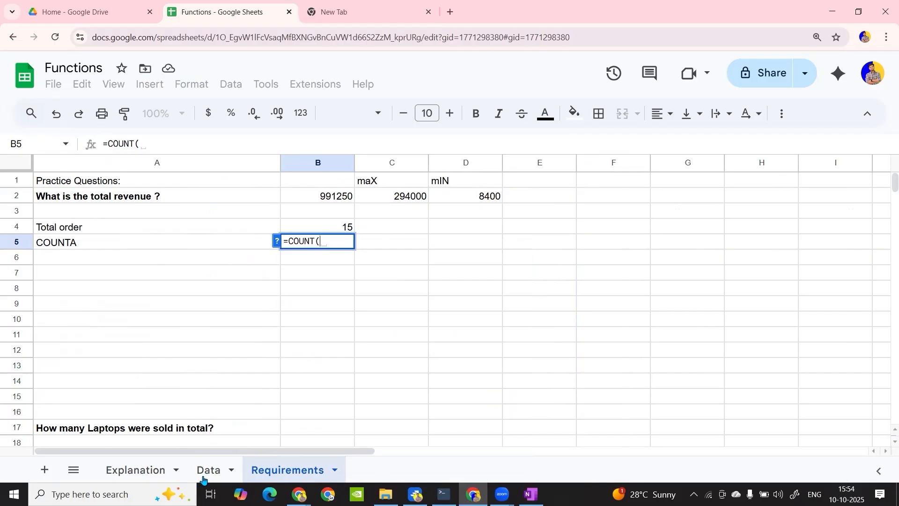
click(209, 474)
click(202, 206)
drag(165, 201, 163, 423)
text())
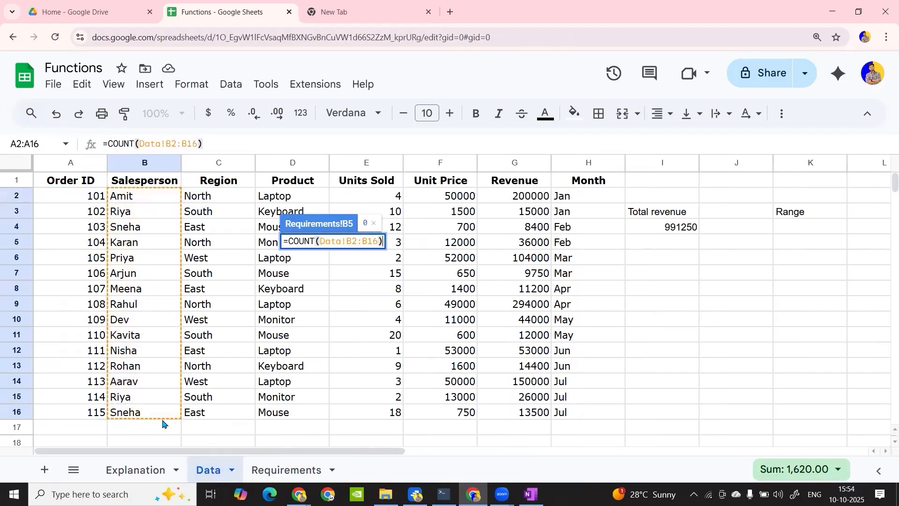
key(Return)
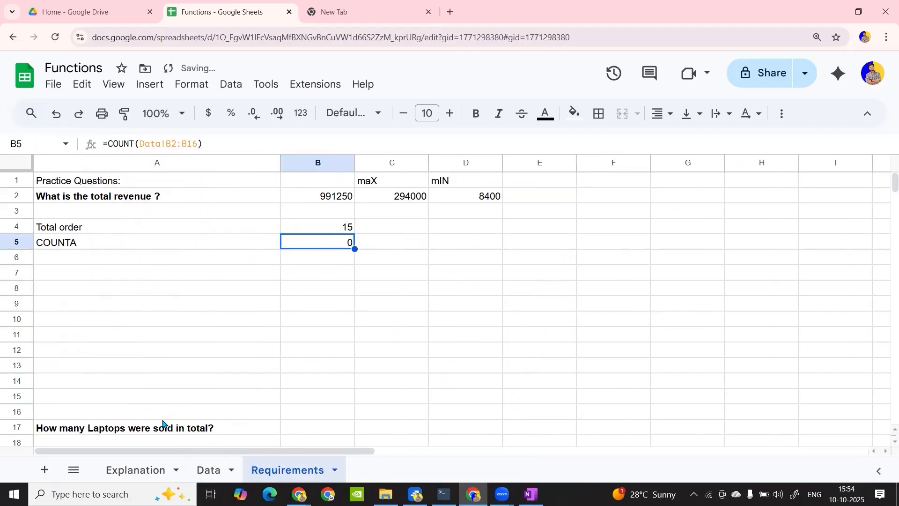
Count the salesperson text entries in C5 with =COUNTA(Data!B2:B16), after checking the COUNT formula in B5
double_click(330, 242)
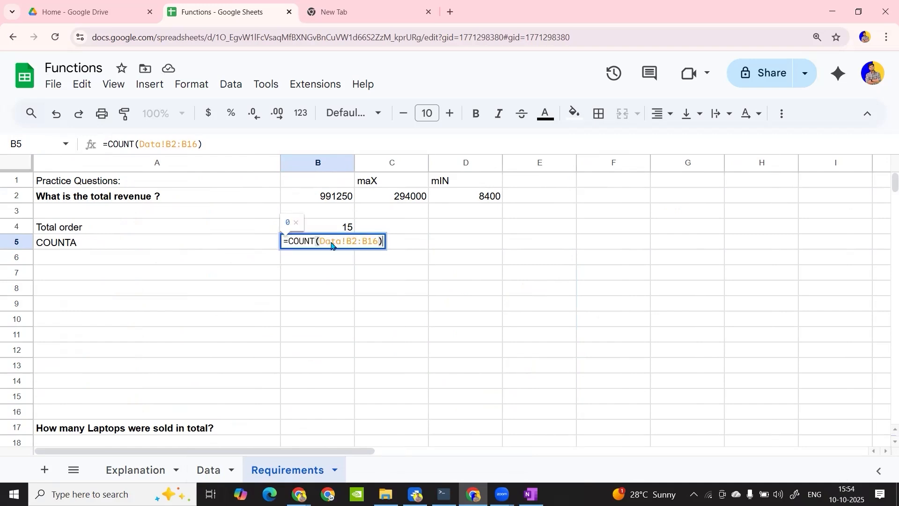
key(Tab)
text(=coun)
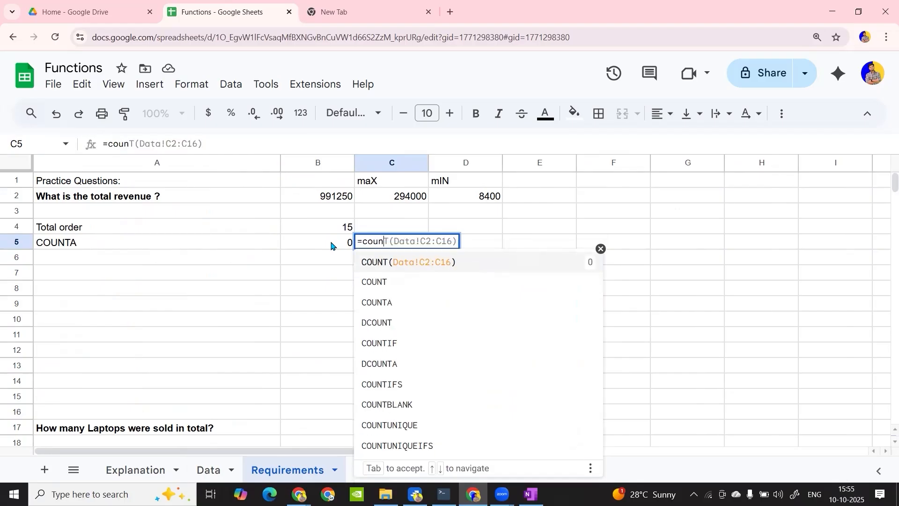
key(Down)
key(Tab)
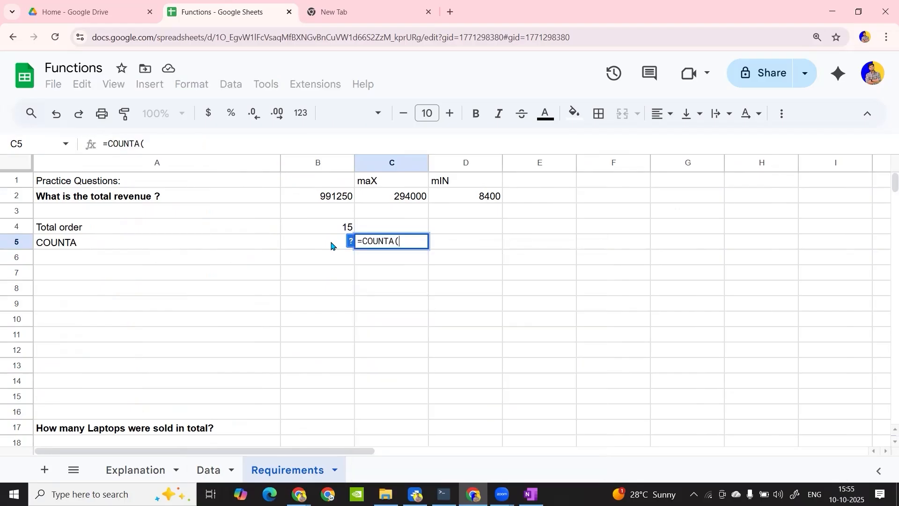
click(207, 472)
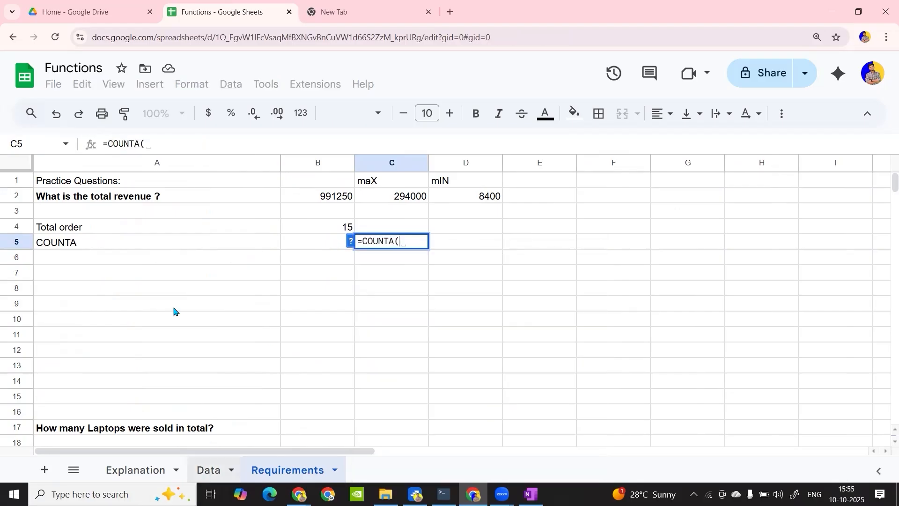
drag(138, 199, 151, 412)
key(Return)
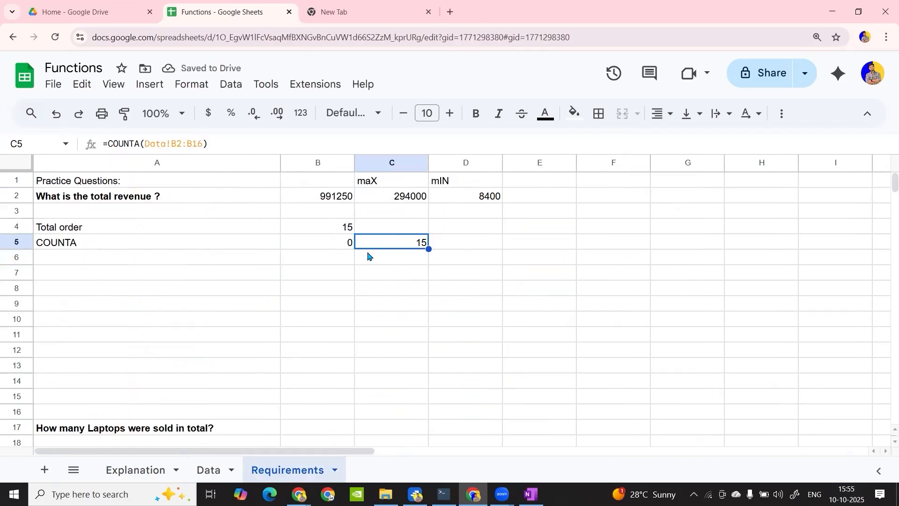
click(388, 257)
click(398, 287)
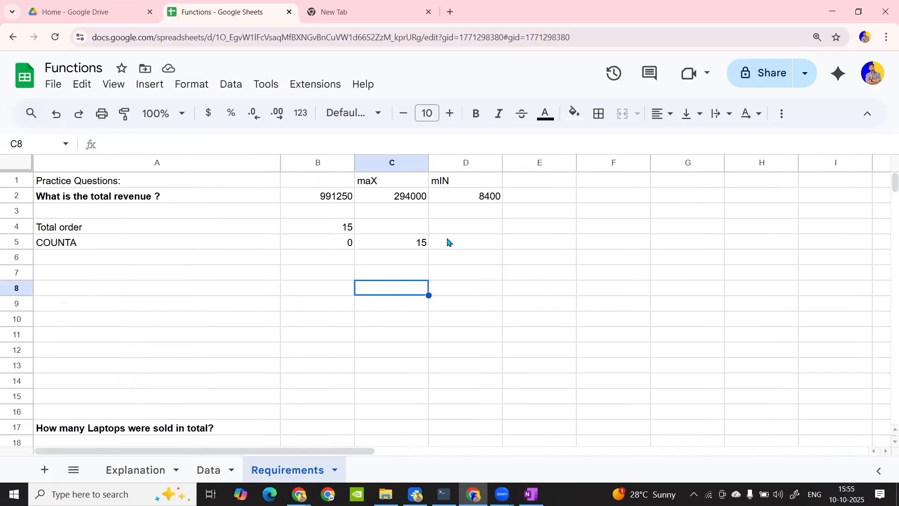
Enter the mixed sample values a, b, 33 and 44 in B8:B11 and 5 and g in B13:B14, leaving B12 blank
click(306, 291)
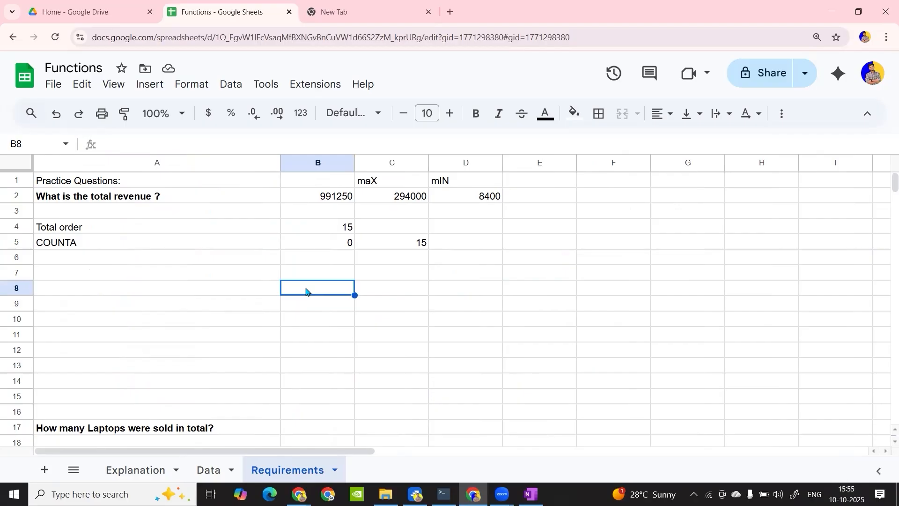
text(a)
key(Return)
text(b)
key(Return)
text(33)
key(Return)
text(44)
key(Return)
key(Return)
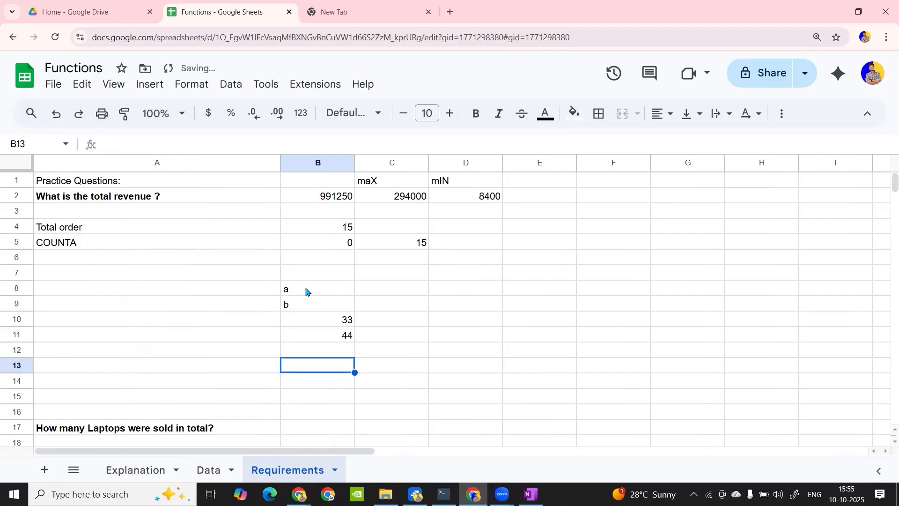
text(5)
key(Return)
text(g)
key(Return)
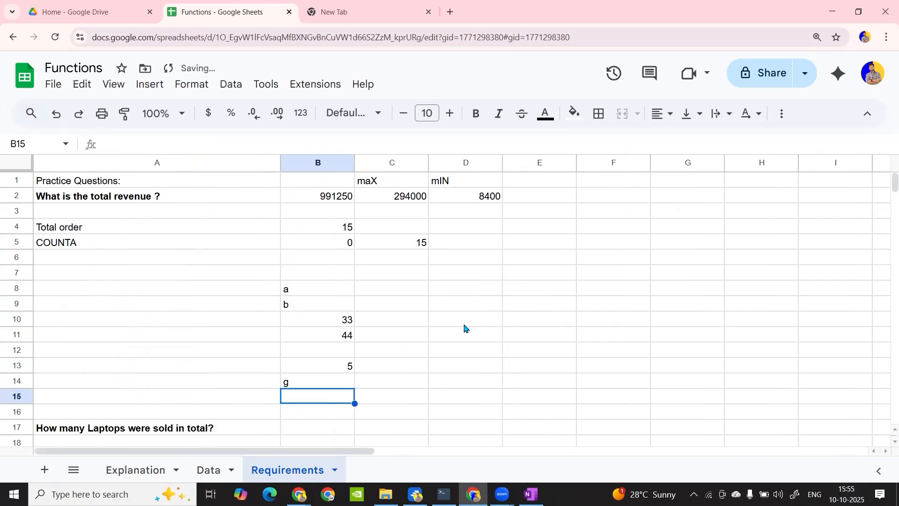
Count only the numeric sample values in D9 with =COUNT(B8:B14)
click(463, 307)
text(=coun)
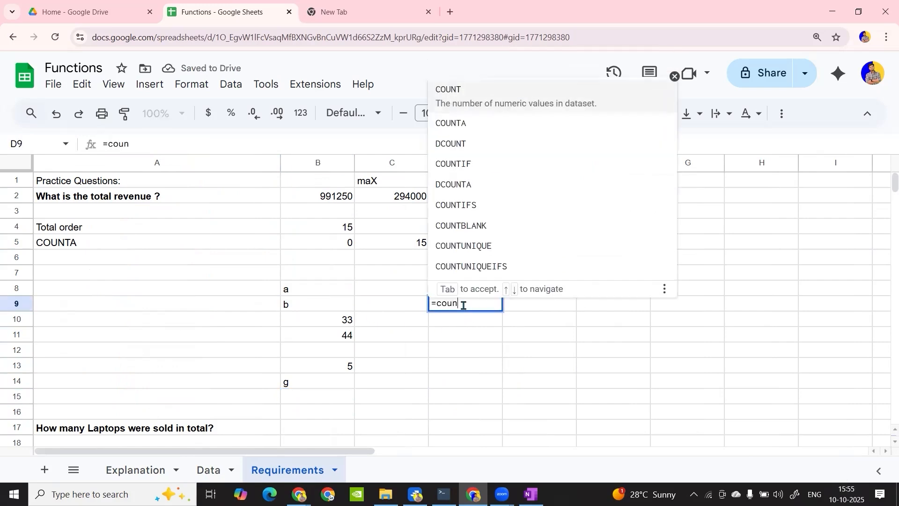
key(Tab)
drag(331, 293, 333, 377)
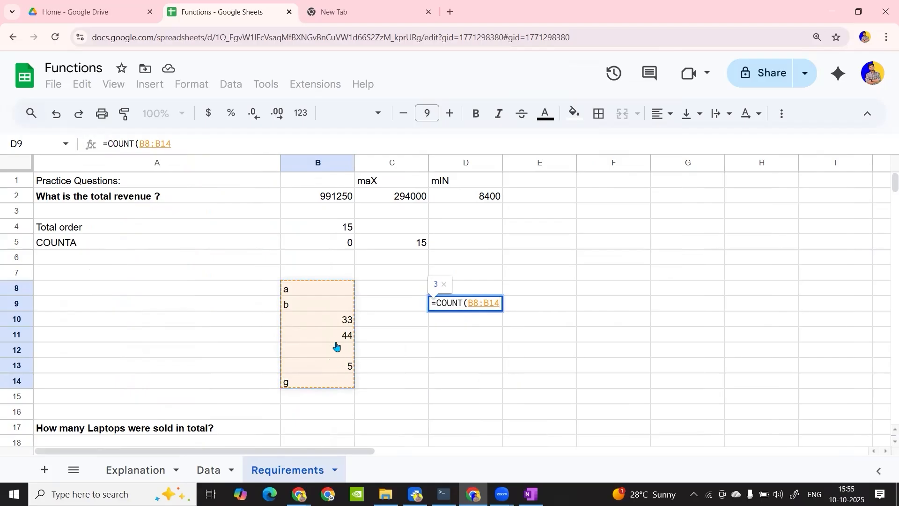
text())
key(Return)
Count all non-empty sample values in D10 with =COUNTA(B8:B14)
text(=)
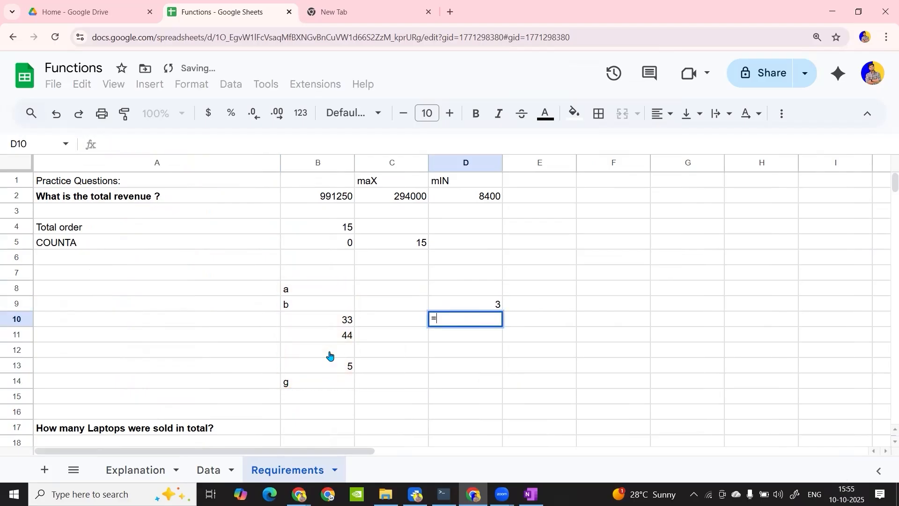
text(counta)
key(Tab)
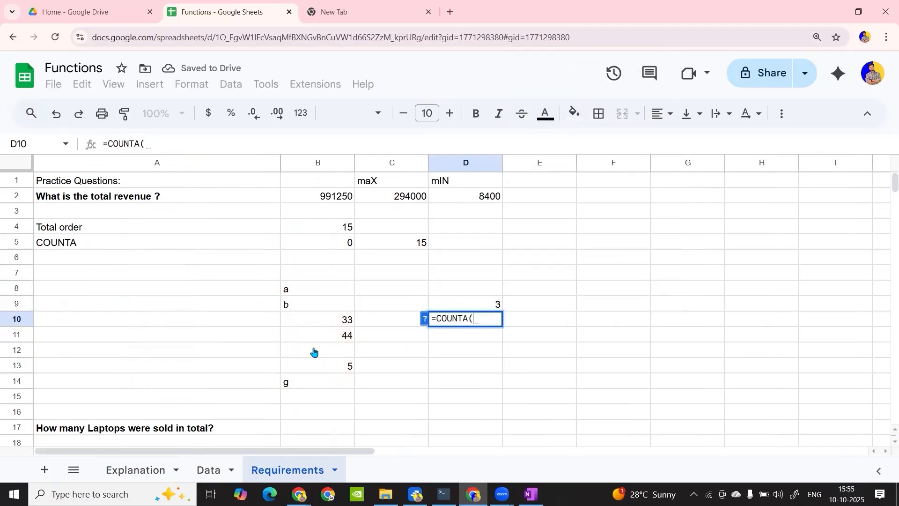
drag(321, 280, 322, 385)
text())
key(Return)
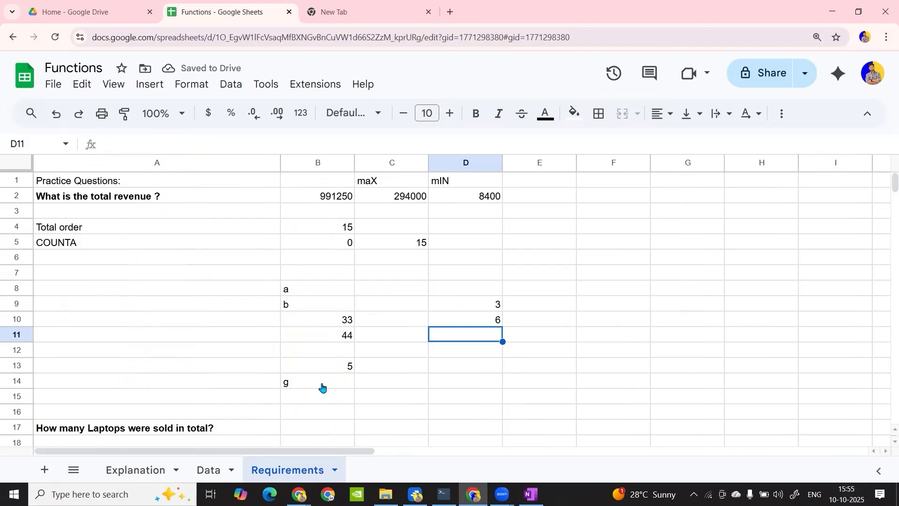
Check the COUNTA formula in D10 and clear the mixed sample values and both counts from A8:D15
double_click(484, 320)
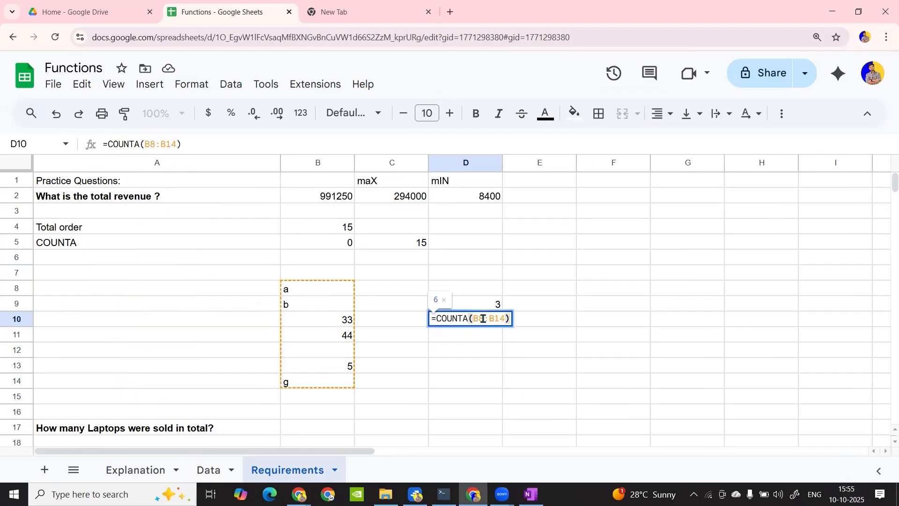
key(Return)
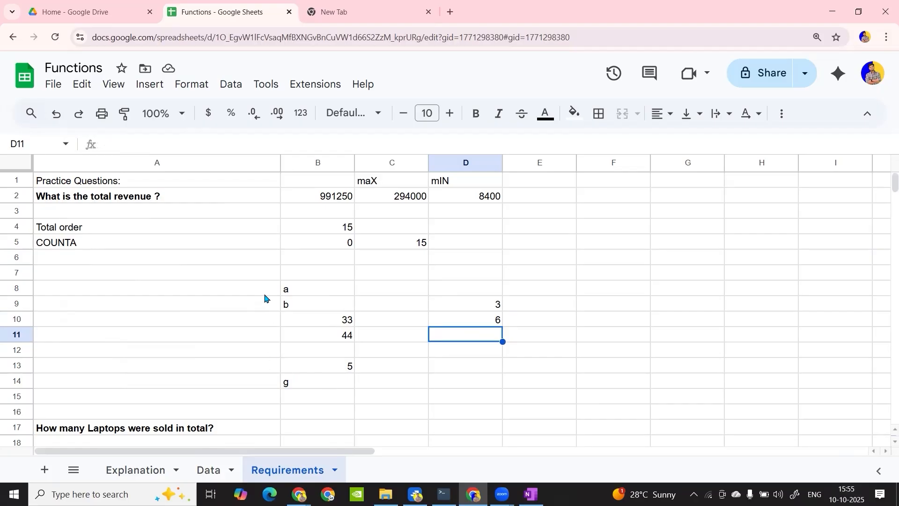
drag(264, 294, 466, 408)
key(Delete)
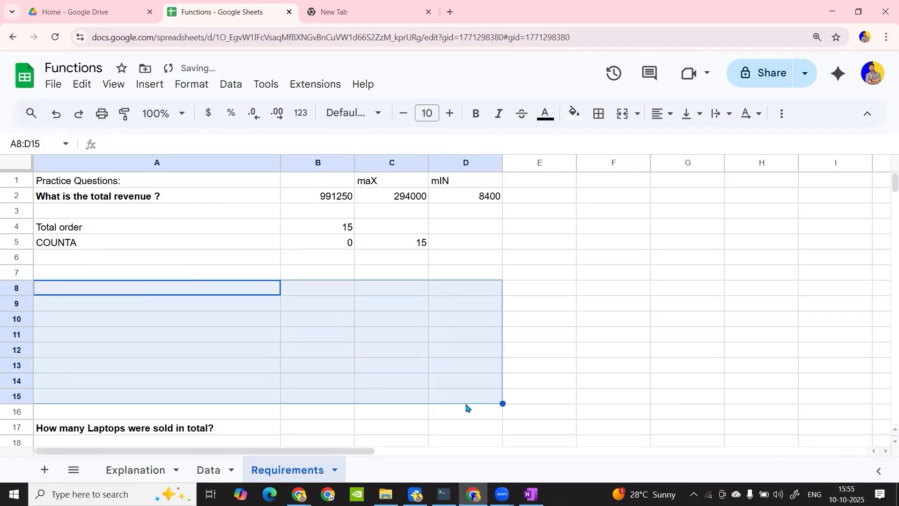
Enter the label "Avg Rev" in cell A6, below "COUNTA"
click(200, 262)
text(Avg )
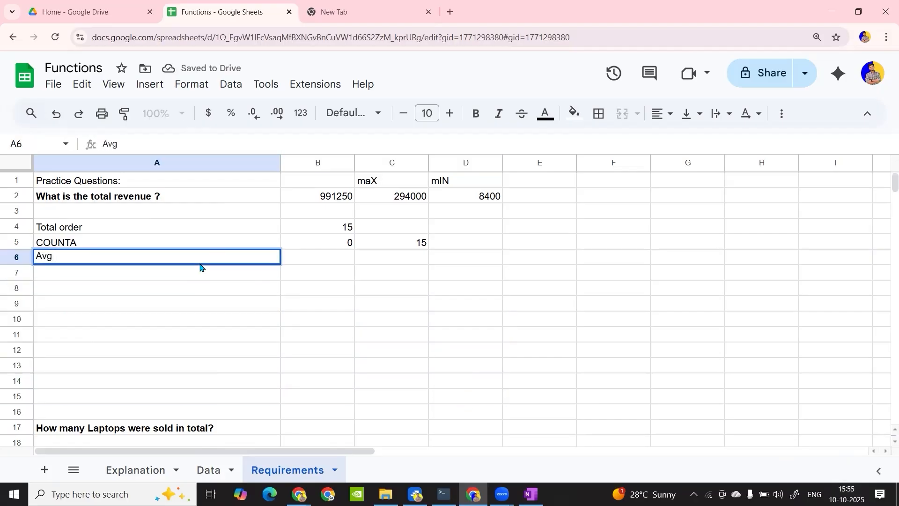
text(Rev)
key(Tab)
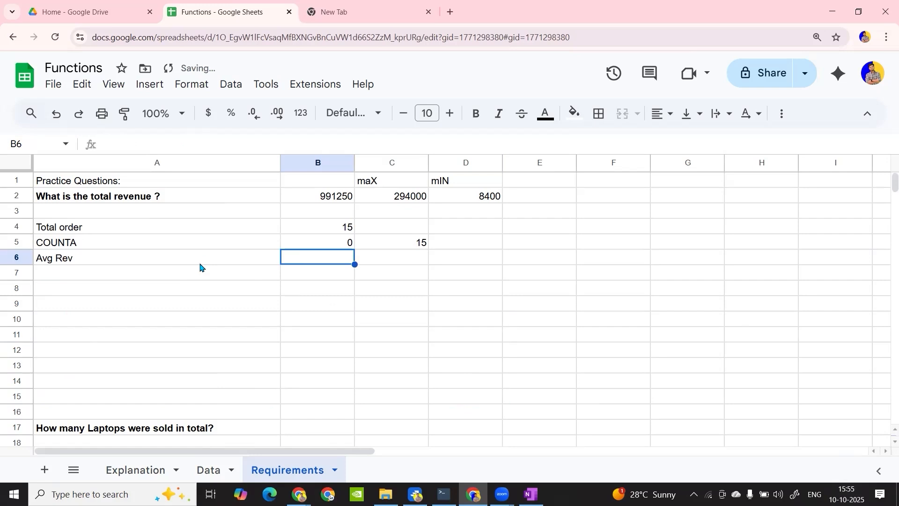
Sum the revenue in B6 with =SUM(Data!G2:G16), taking the Revenue range from the Data sheet
text(=sum)
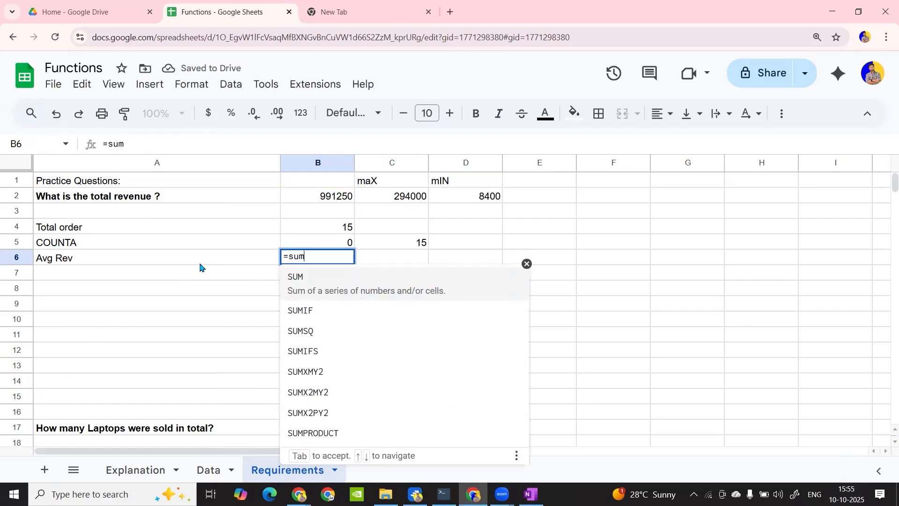
key(Tab)
click(206, 470)
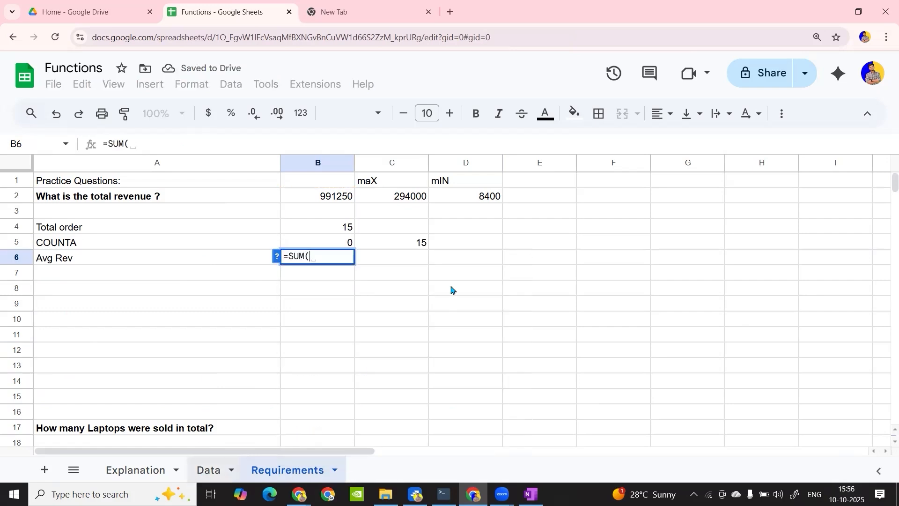
drag(514, 195, 510, 410)
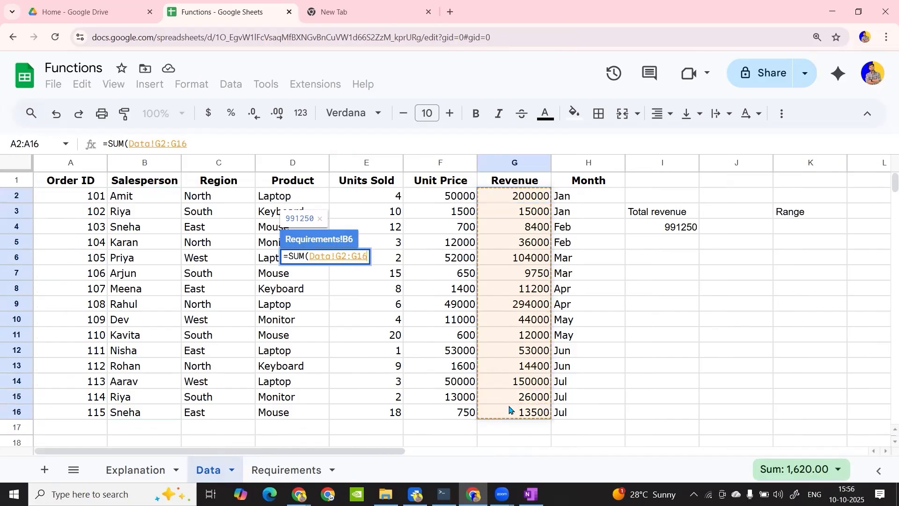
key(Return)
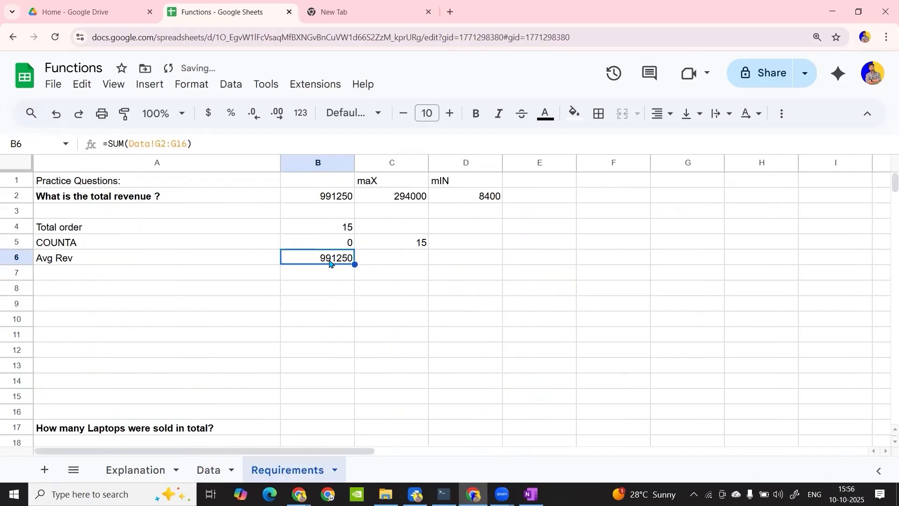
Turn the B6 sum into an average by extending the formula to =SUM(Data!G2:G16)/COUNT(Data!G2:G16), using the Data sheet's Revenue range
click(377, 261)
click(353, 259)
double_click(362, 255)
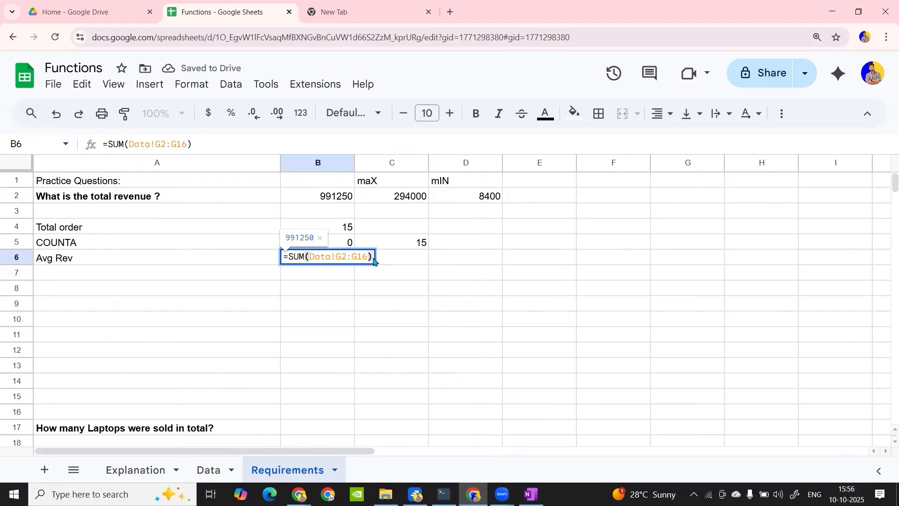
text(/coun)
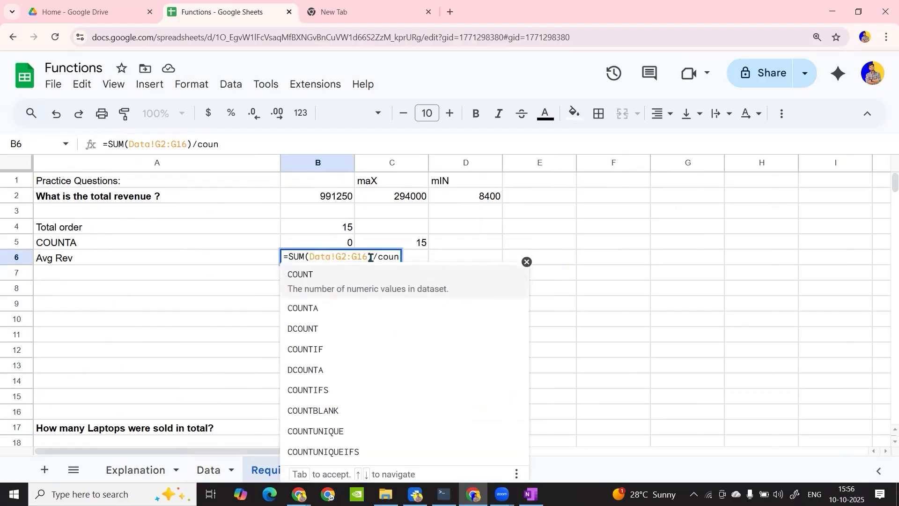
key(Tab)
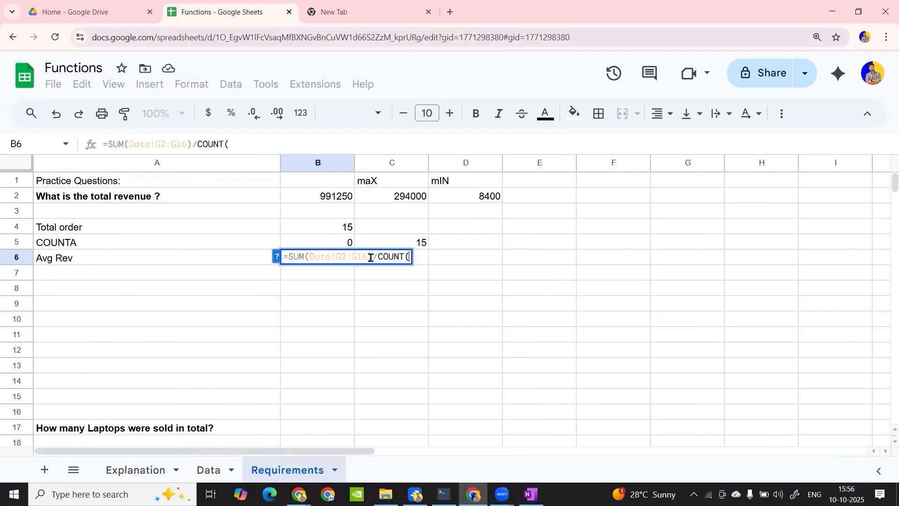
click(148, 471)
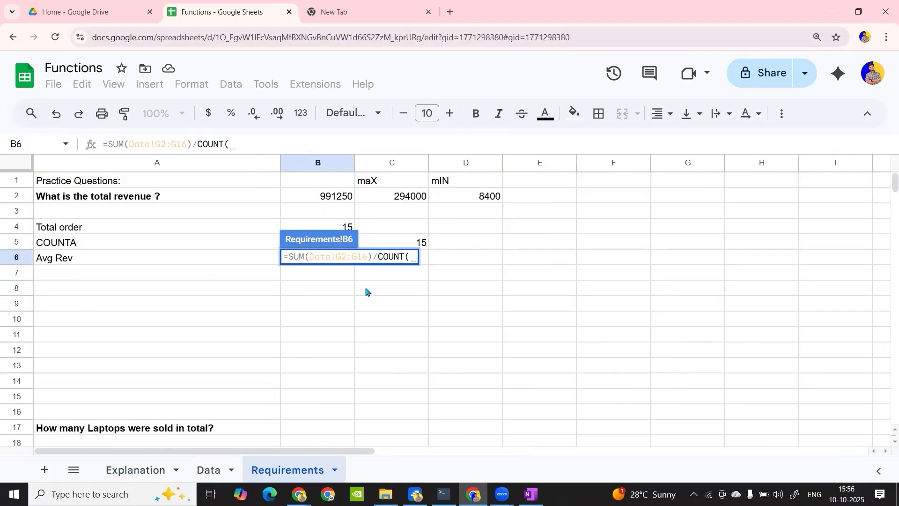
click(224, 465)
drag(514, 196, 534, 413)
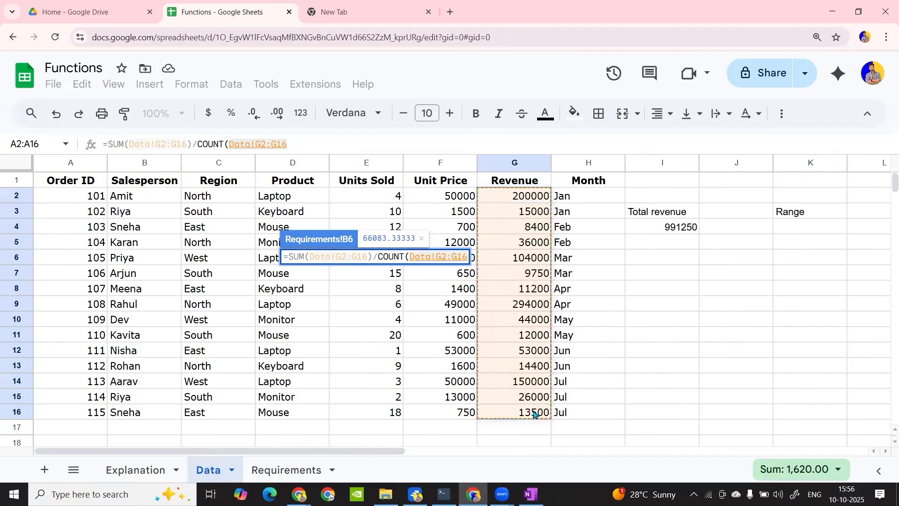
text())
key(Return)
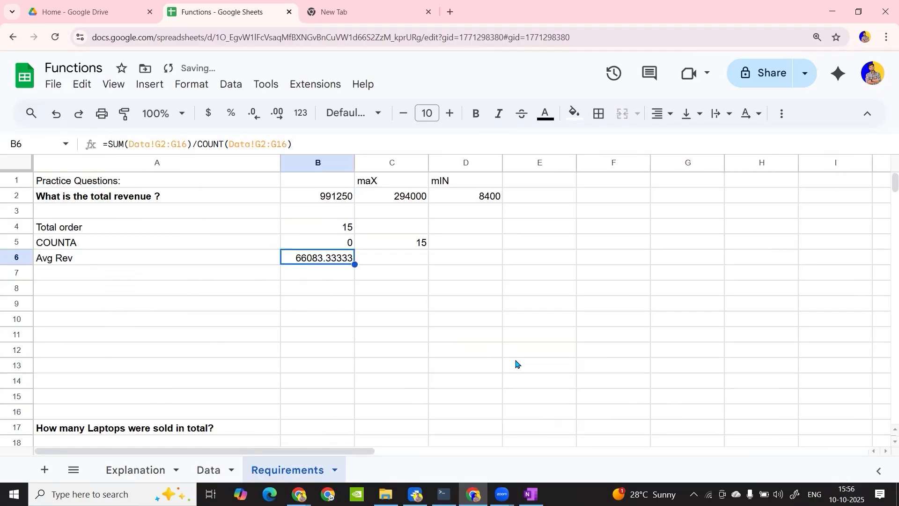
Check the SUM and COUNT parts of the B6 formula and calculate the average revenue in C6 with =AVERAGE(Data!G2:G16)
double_click(329, 259)
drag(291, 256, 371, 256)
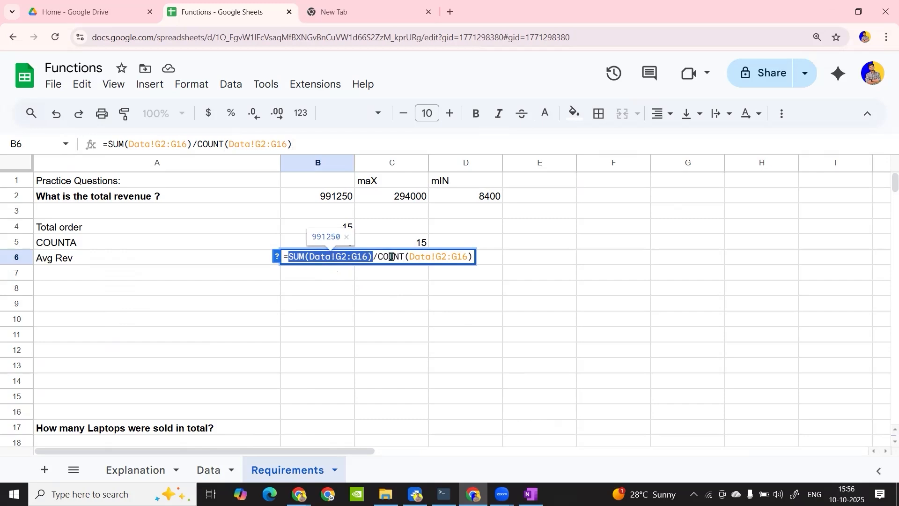
drag(380, 257, 474, 259)
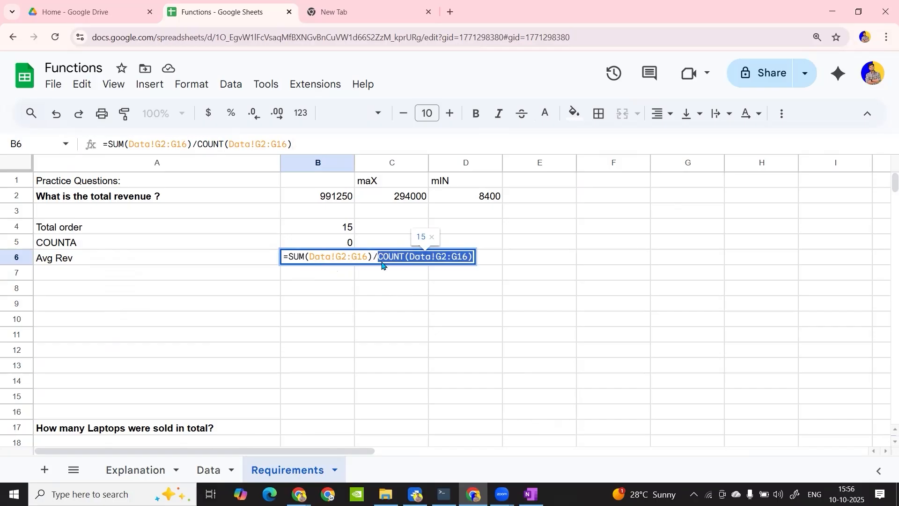
key(Tab)
text(=aver)
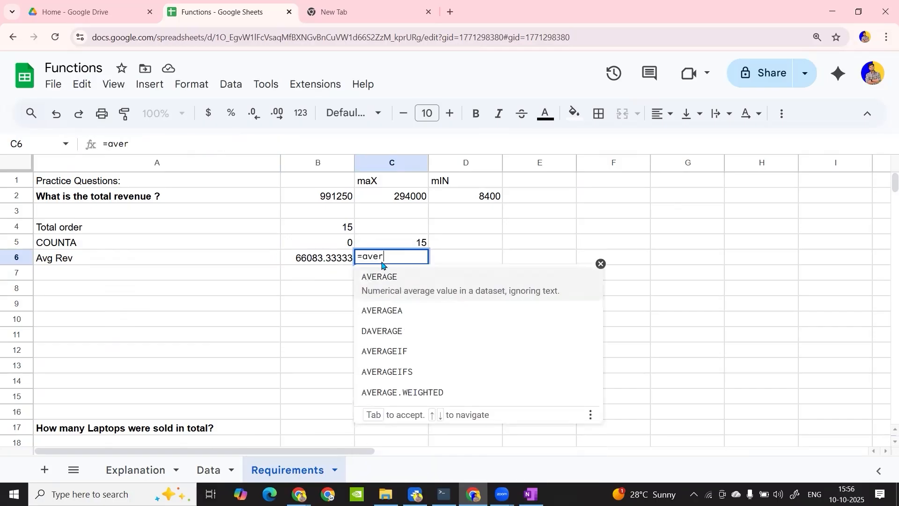
key(Tab)
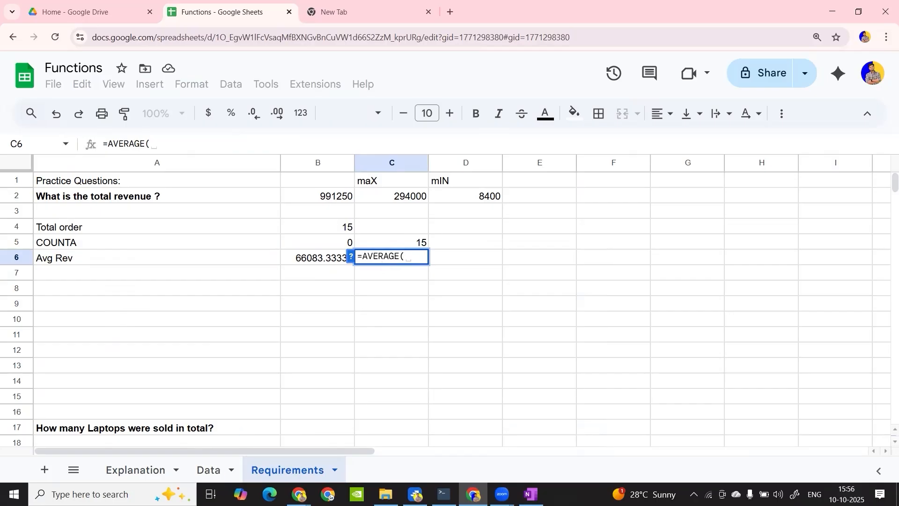
click(209, 470)
drag(505, 199, 509, 411)
key(Return)
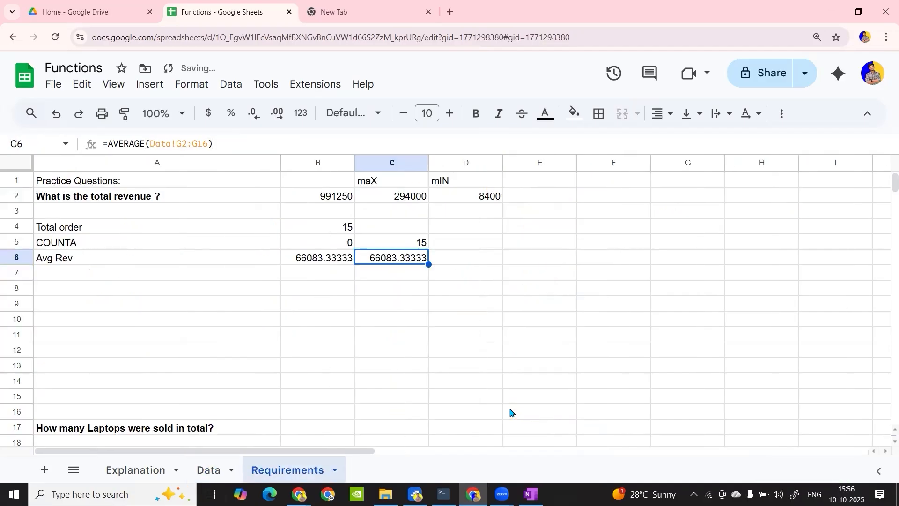
Enter the label "COUNTBLANK" in cell A7, below "Avg Rev"
click(240, 272)
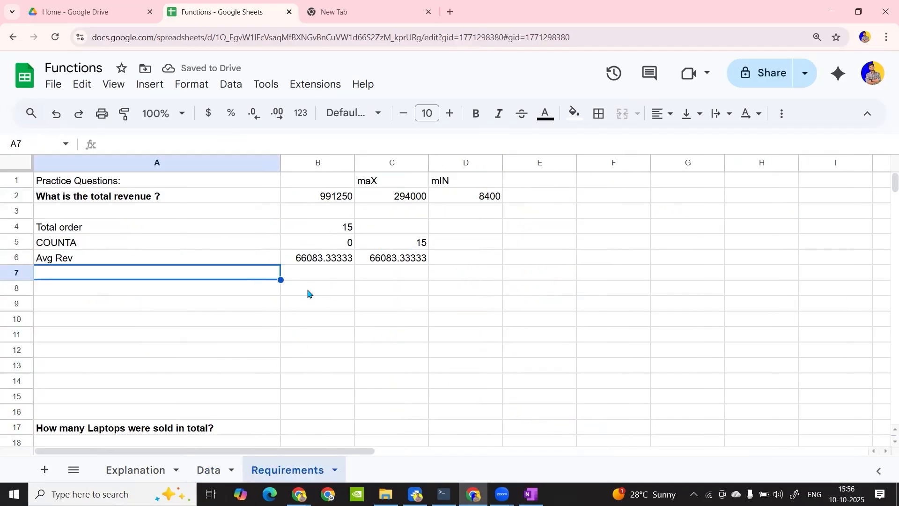
text(COUN)
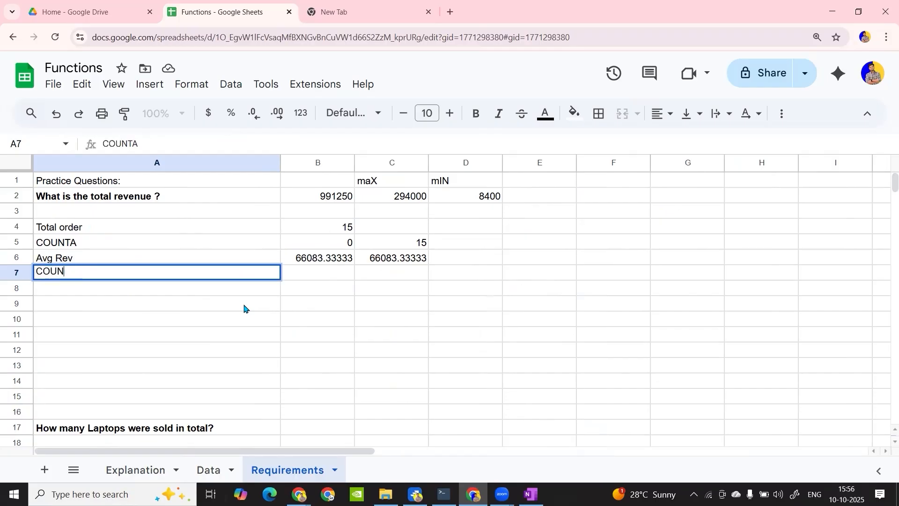
text(TBLA)
key(Tab)
Count the empty cells in B7 with =COUNTBLANK(C2:C6) and check the formula's range
text(=coun)
key(Down)
key(Down)
key(Down)
key(Down)
key(Down)
key(Down)
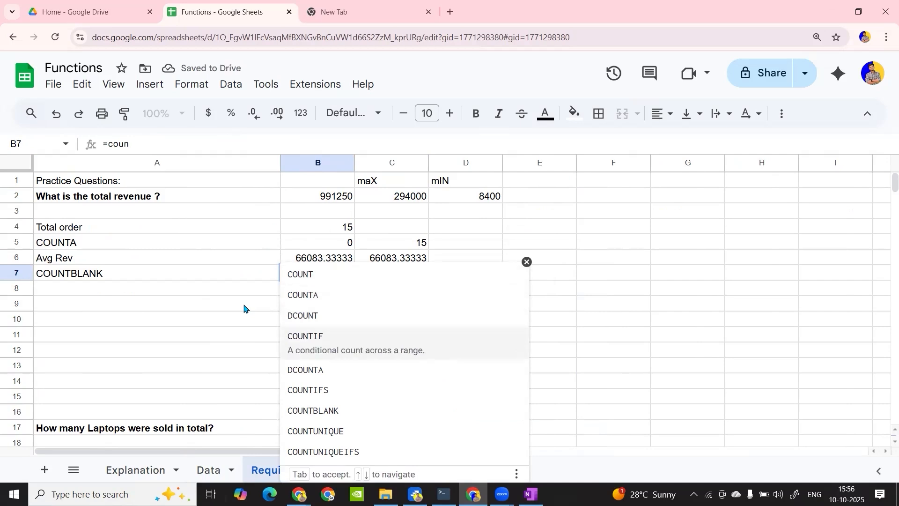
key(Up)
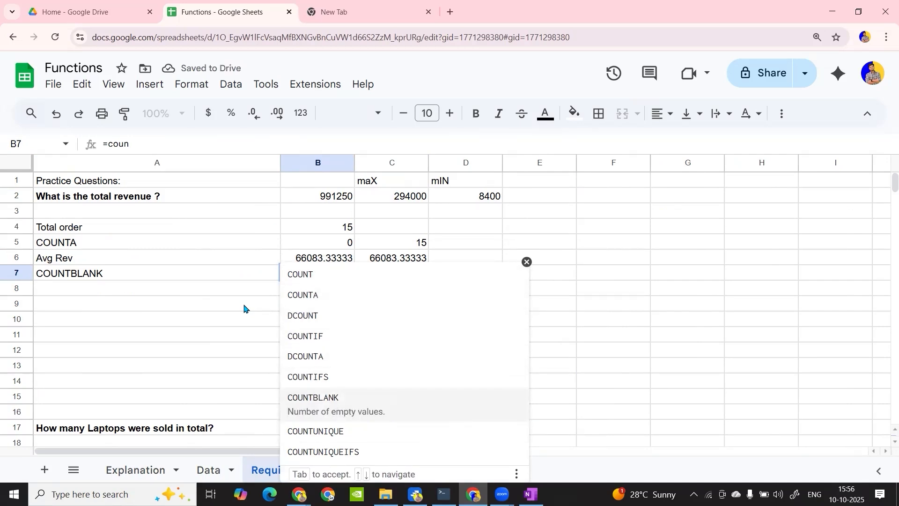
key(Tab)
drag(410, 197, 412, 260)
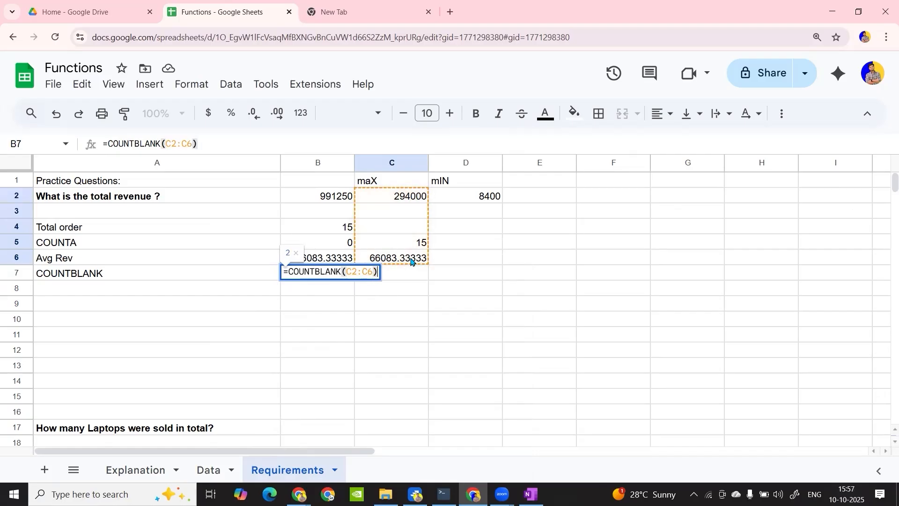
key(Return)
double_click(335, 272)
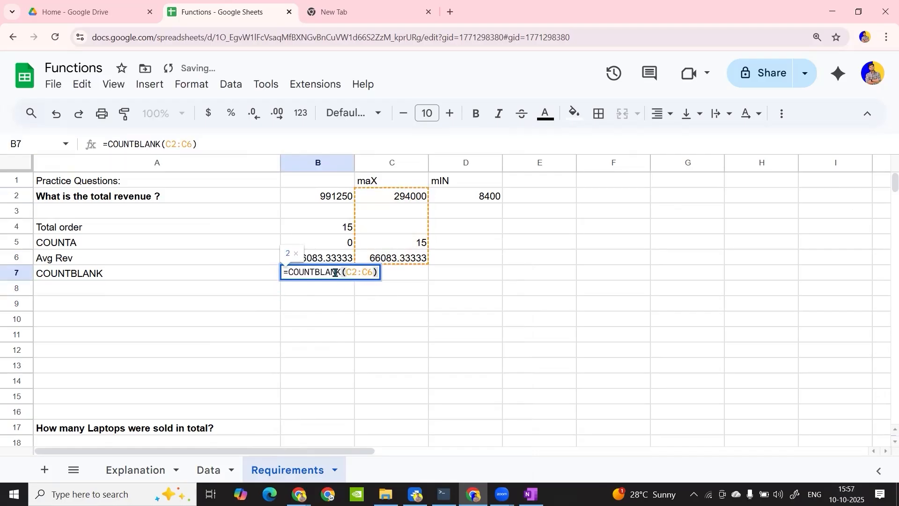
key(Return)
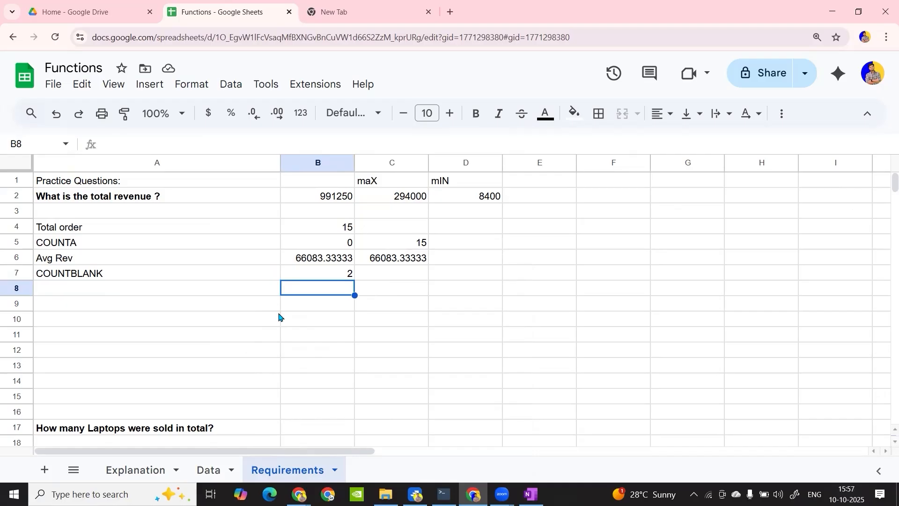
List the function names SUM, MAX, MIN, COUNT, COUNTA, AVERAGE and COUNTBLANK down cells C9 to C15
click(366, 311)
text(SUM)
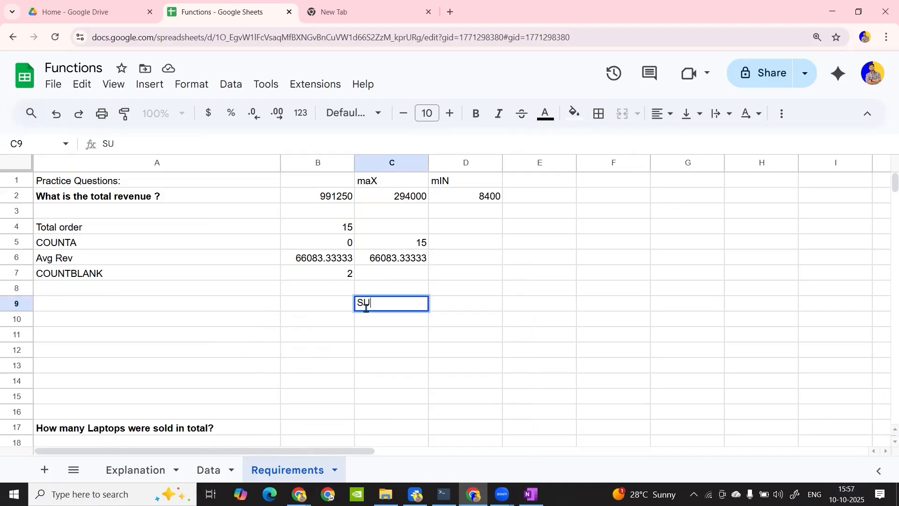
key(Return)
text(MAX)
key(Return)
text(MIN)
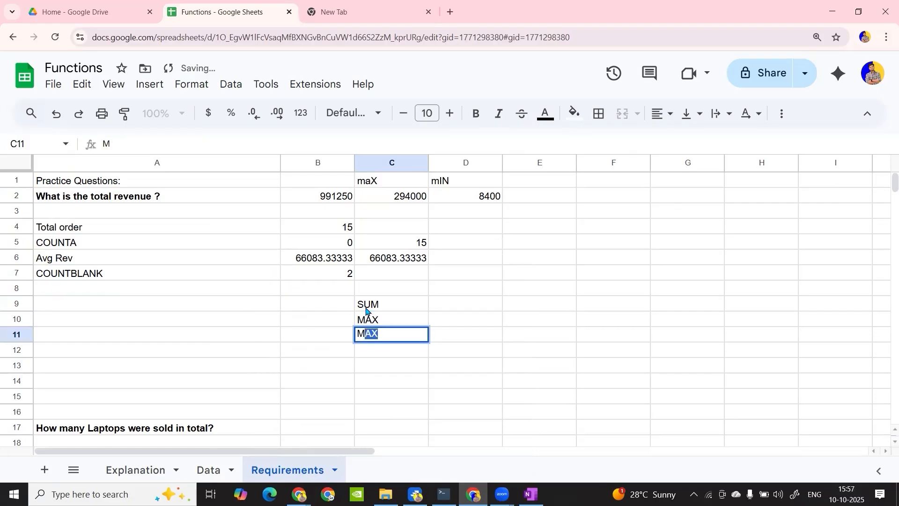
key(Return)
text(COUNT)
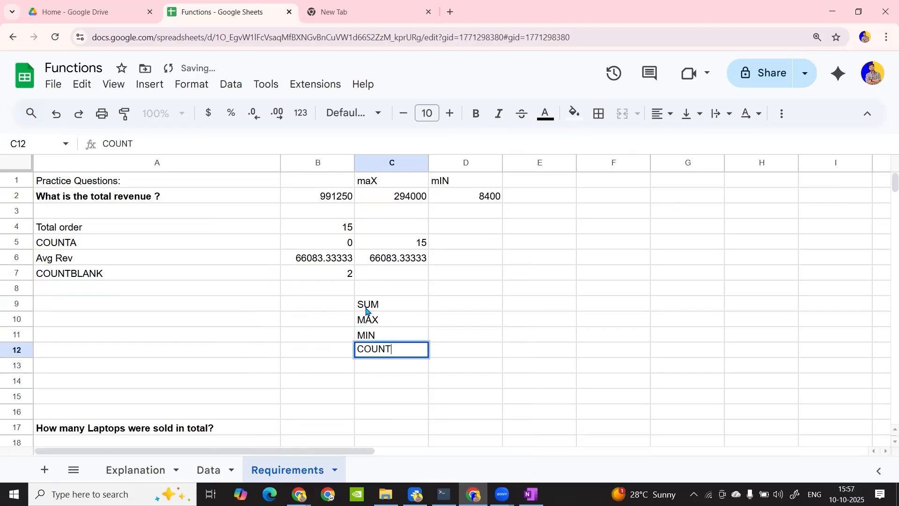
key(Return)
text(COUNT)
key(Return)
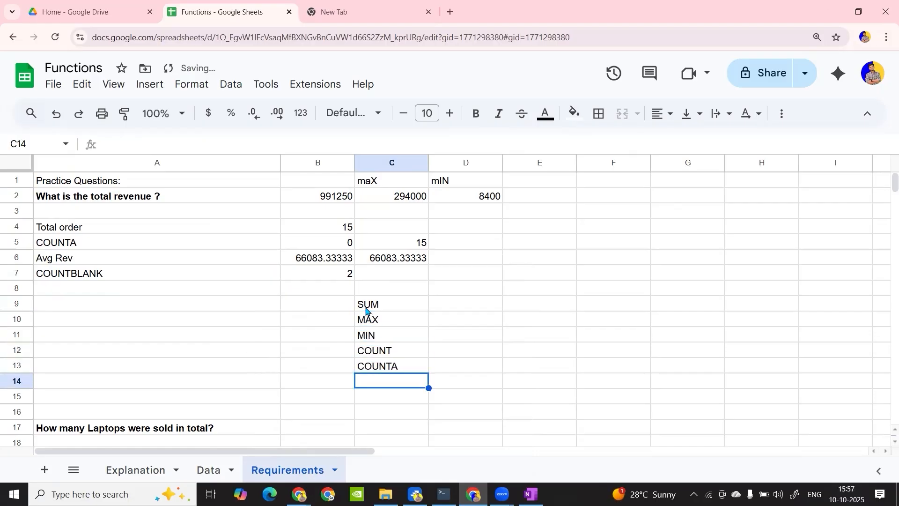
text(AVERAGE)
key(Return)
text(COUNTBLANK)
key(Return)
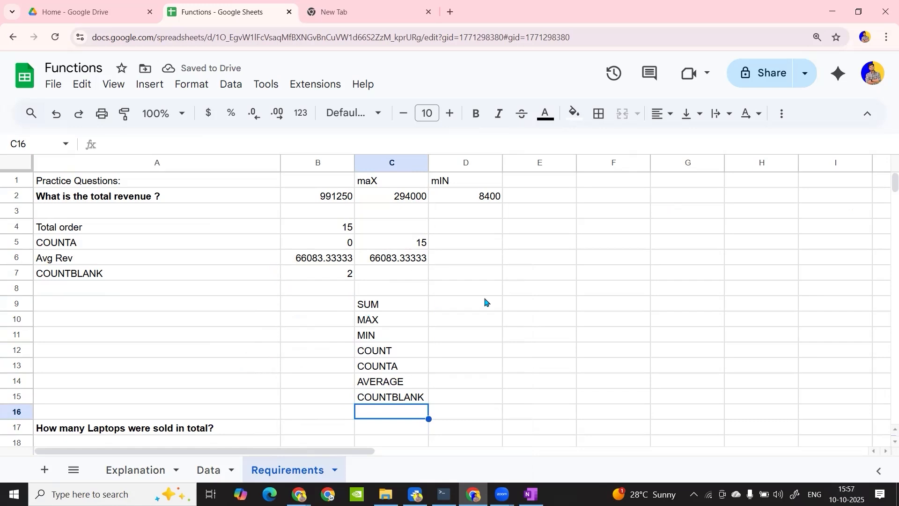
click(507, 308)
scroll(508, 309, right, 2)
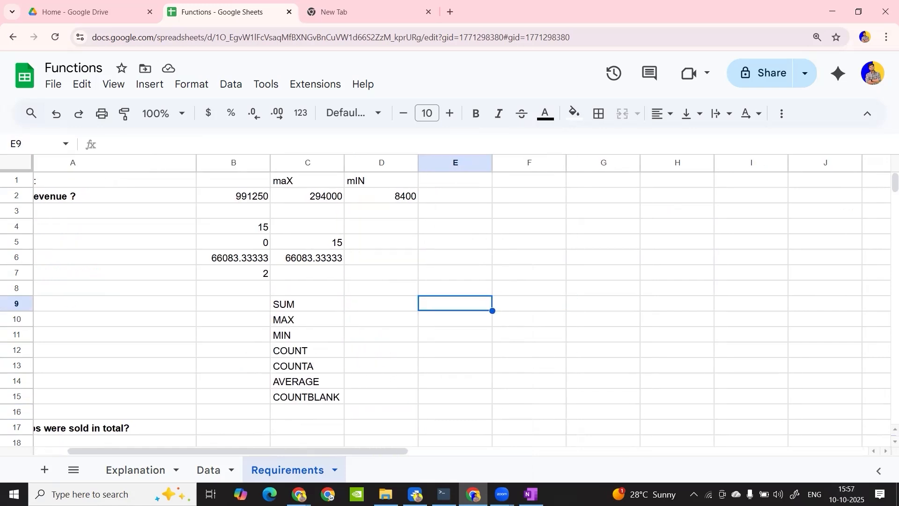